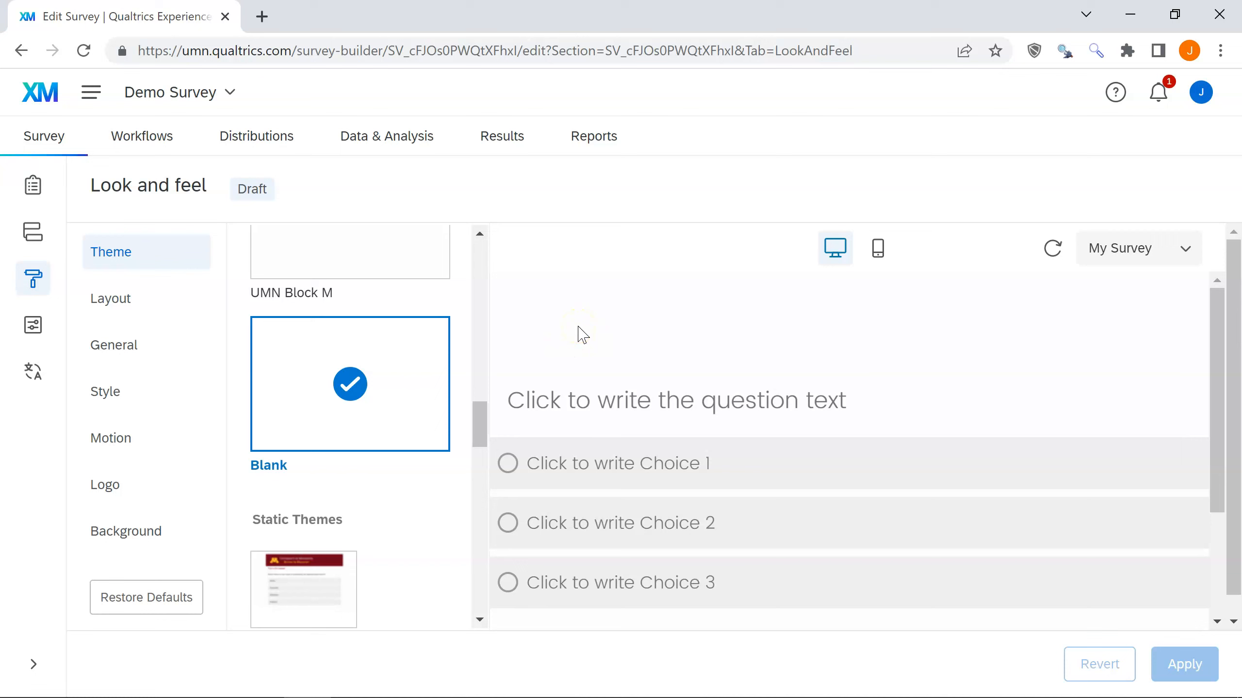
- Return to the survey builder and change Q1's question type to Text / Graphic
click(34, 191)
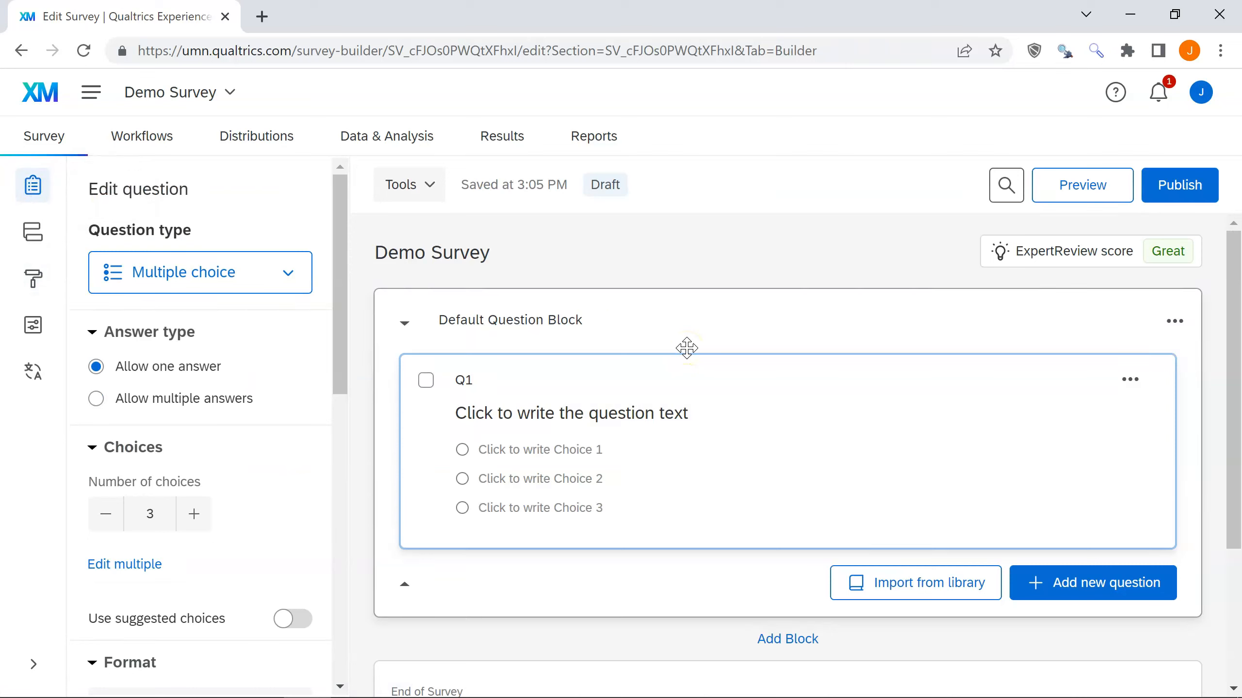
click(200, 272)
click(179, 382)
- Replace Q1's placeholder text with the heading "Dog Owner Survey" followed by a blank line
click(635, 418)
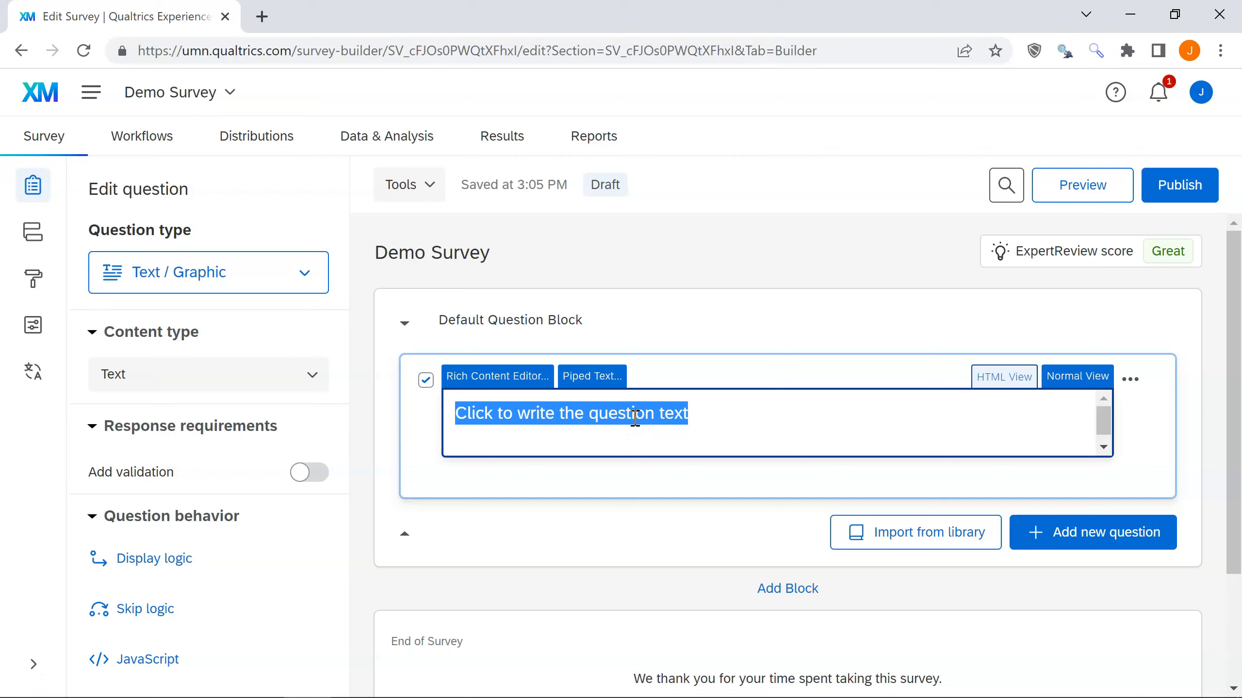
text(Dog )
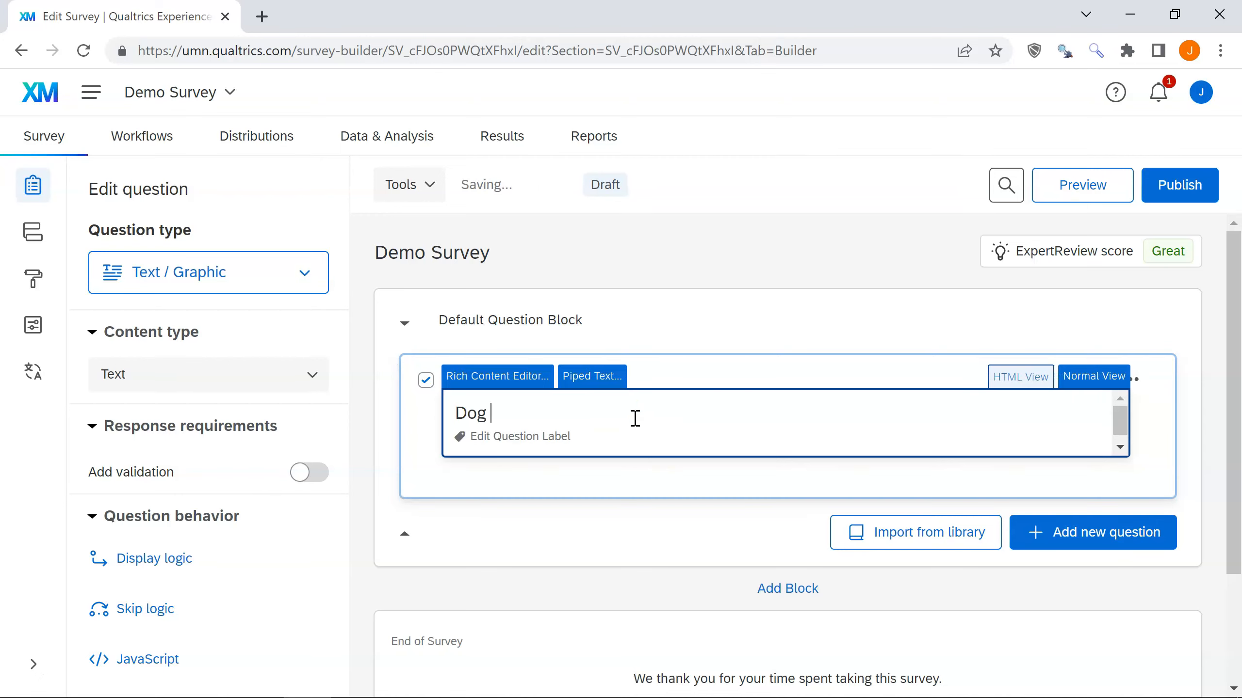
text(Owner Survey)
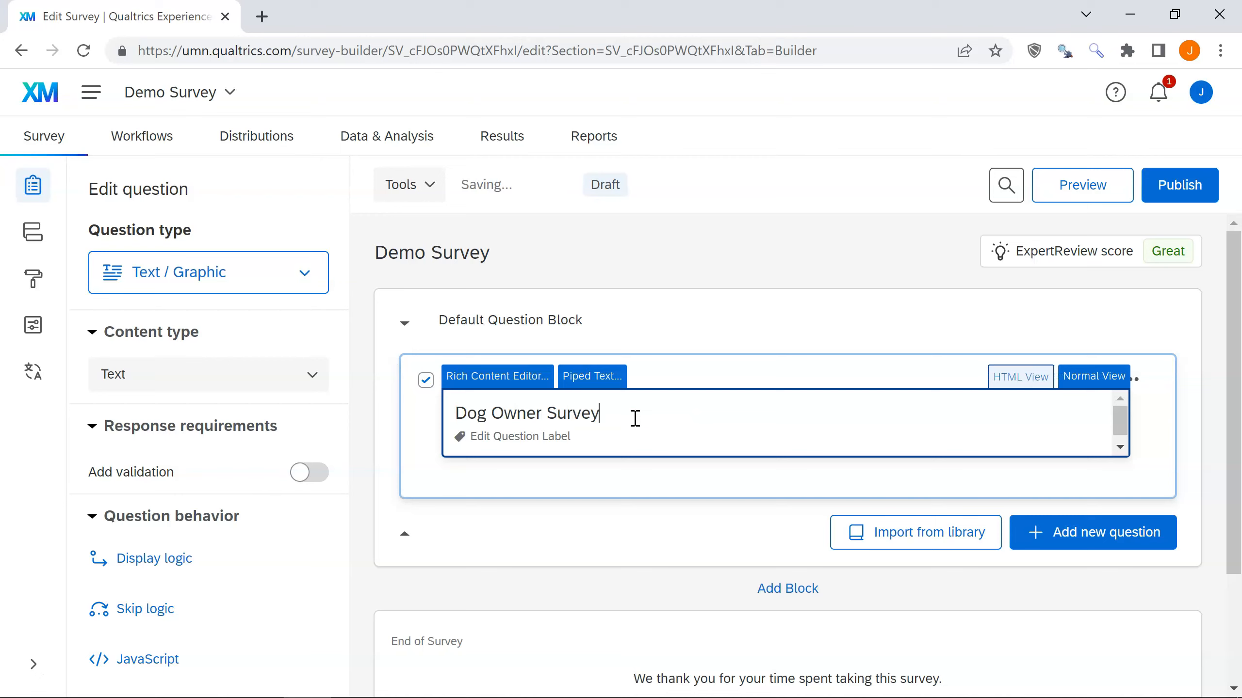
key(Return)
key(Return)
- Write below Q1's heading: "This study asks about your dog and how you board it overnight. It takes about 5 minutes to complete."
text(This study ask)
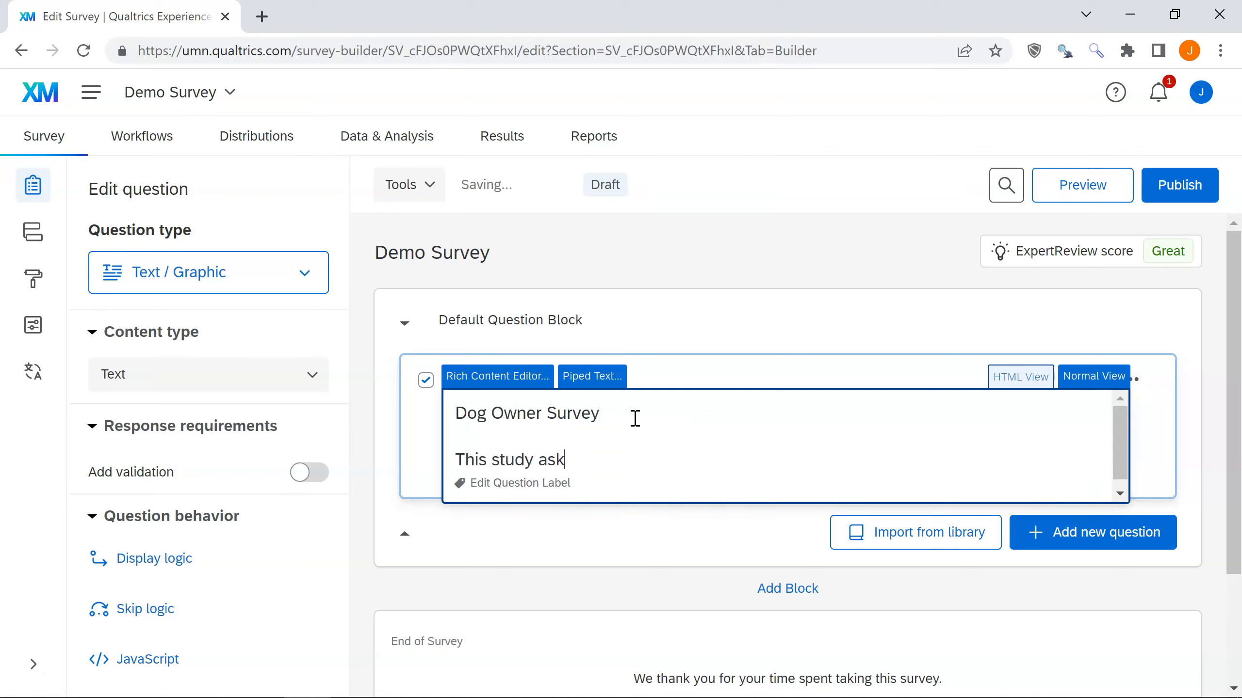
text(s about your dog)
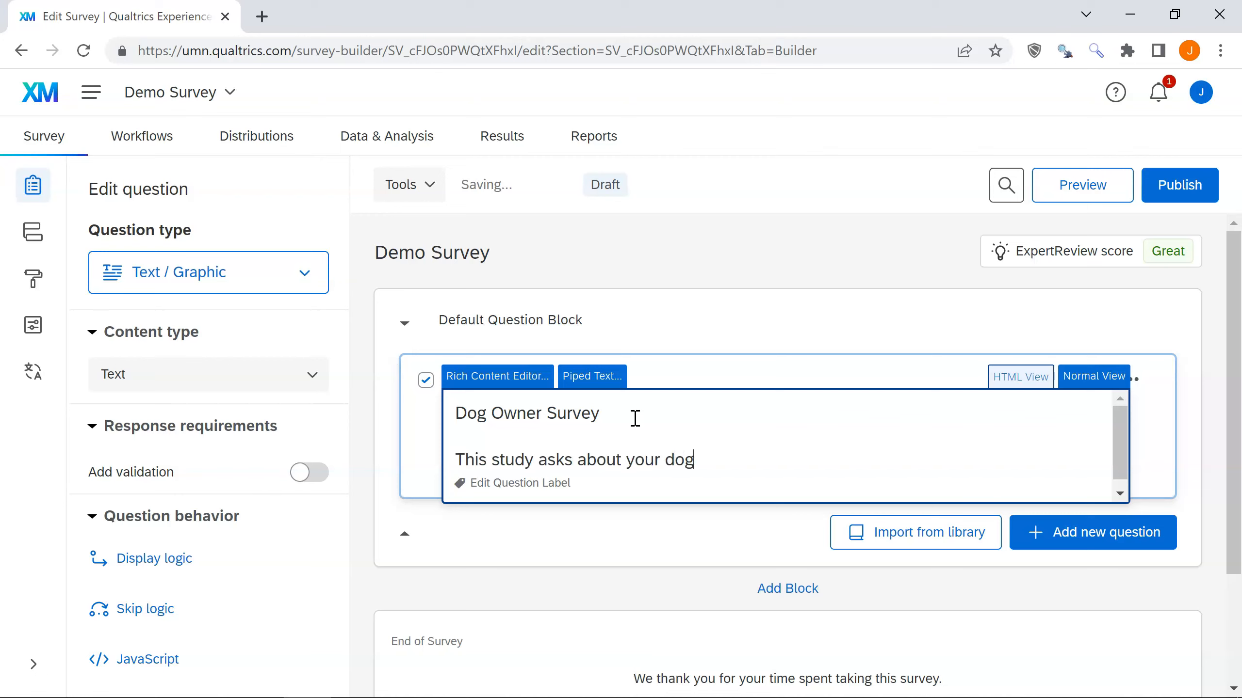
text( and how you board it overnight.)
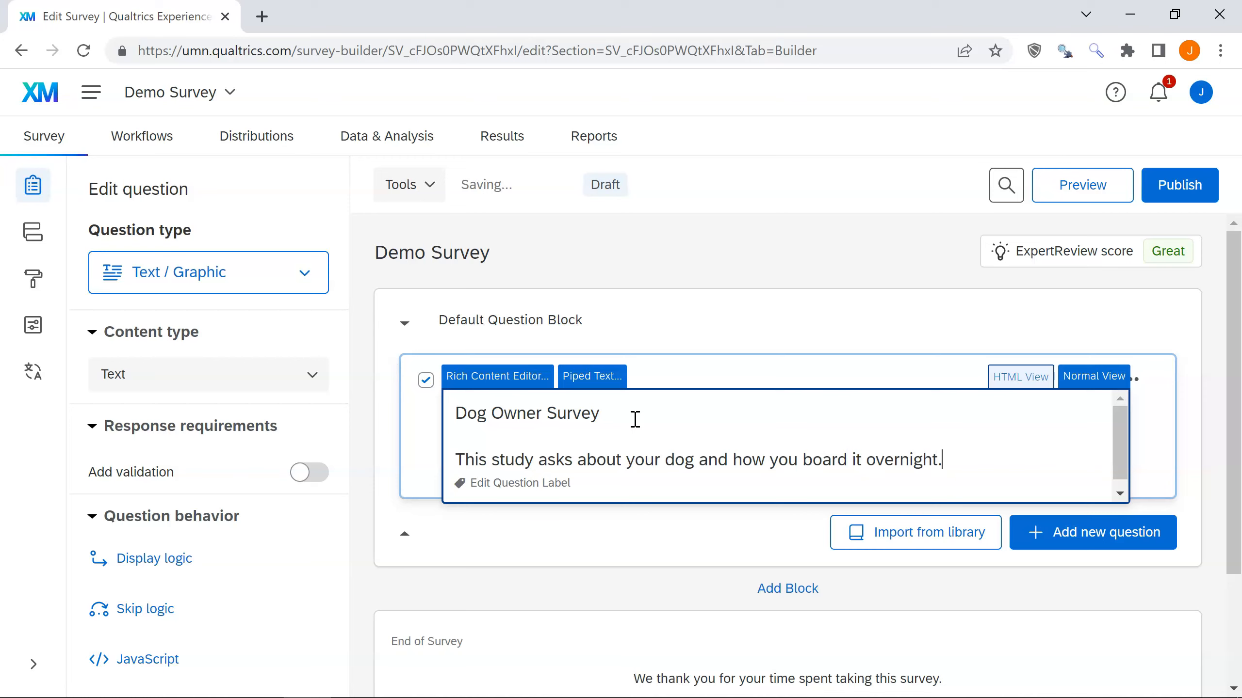
text(It takes about 5 minutes to complete.)
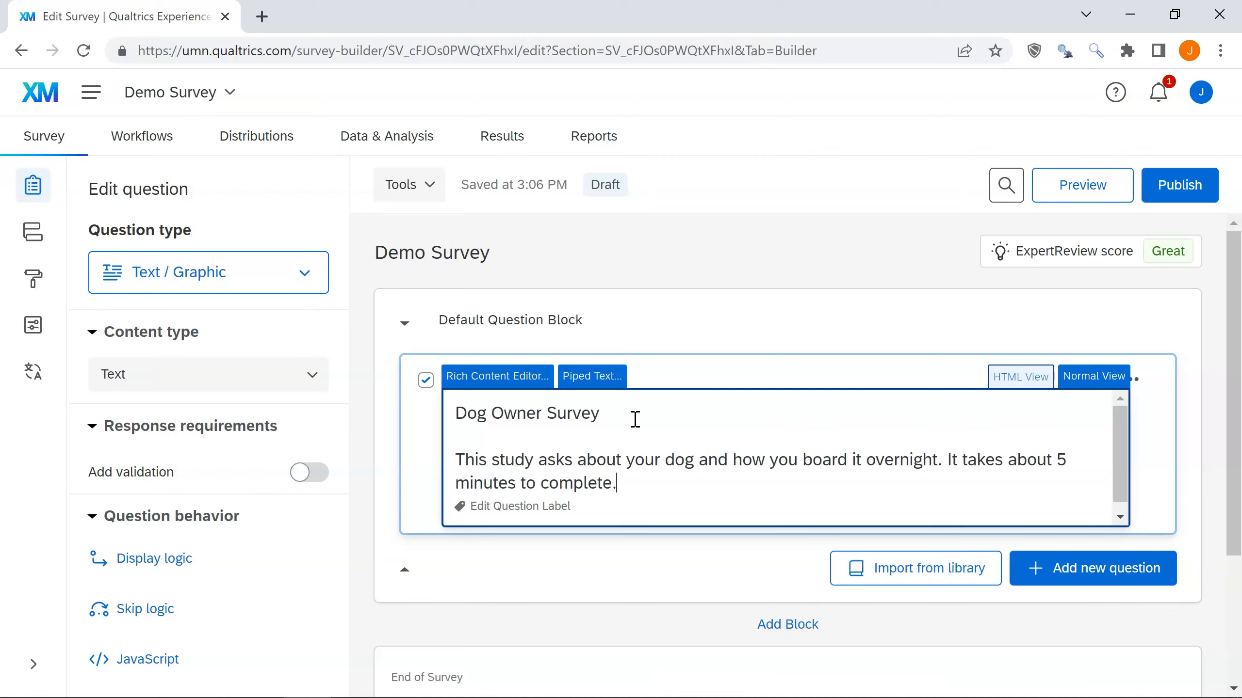
click(812, 322)
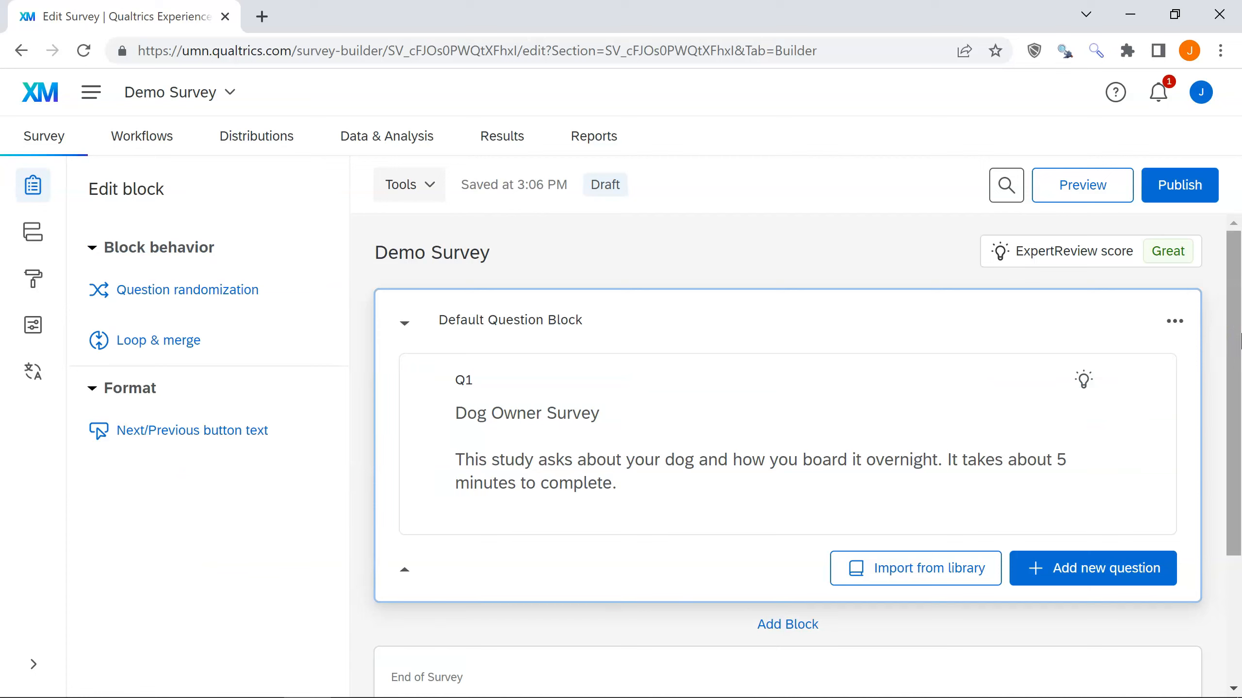
- Add a new block after the Default Question Block and insert a Text / Graphic question in it
click(785, 626)
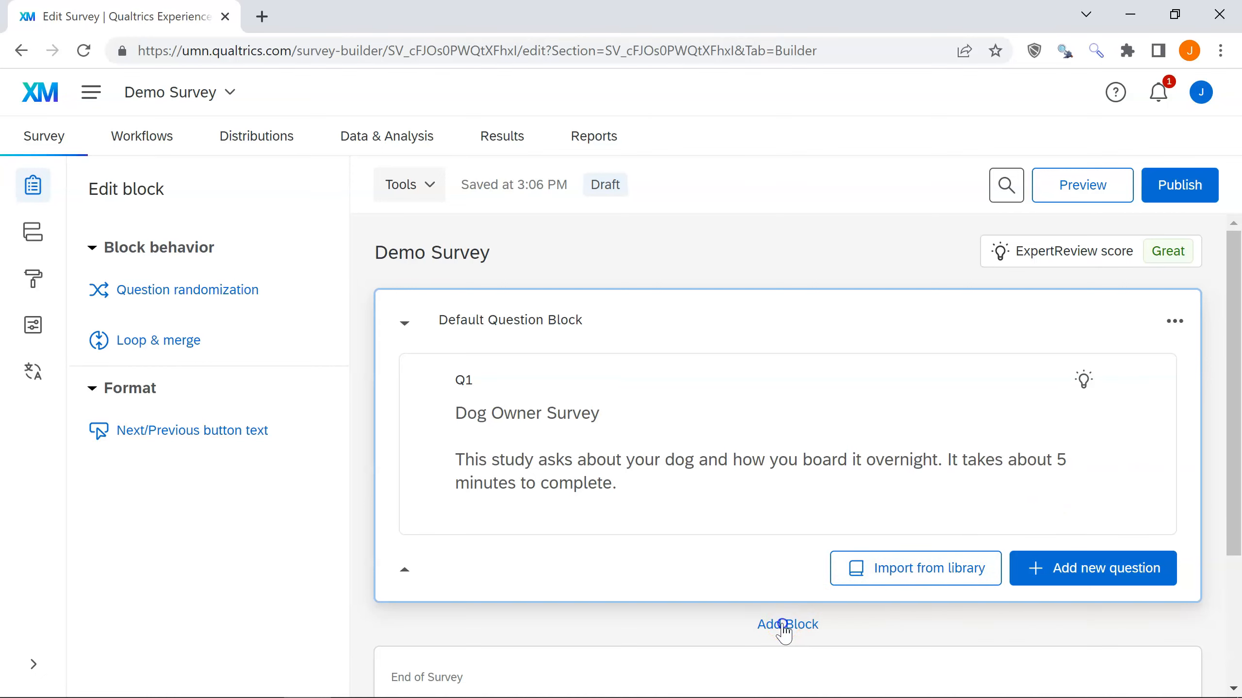
drag(1232, 428, 1237, 582)
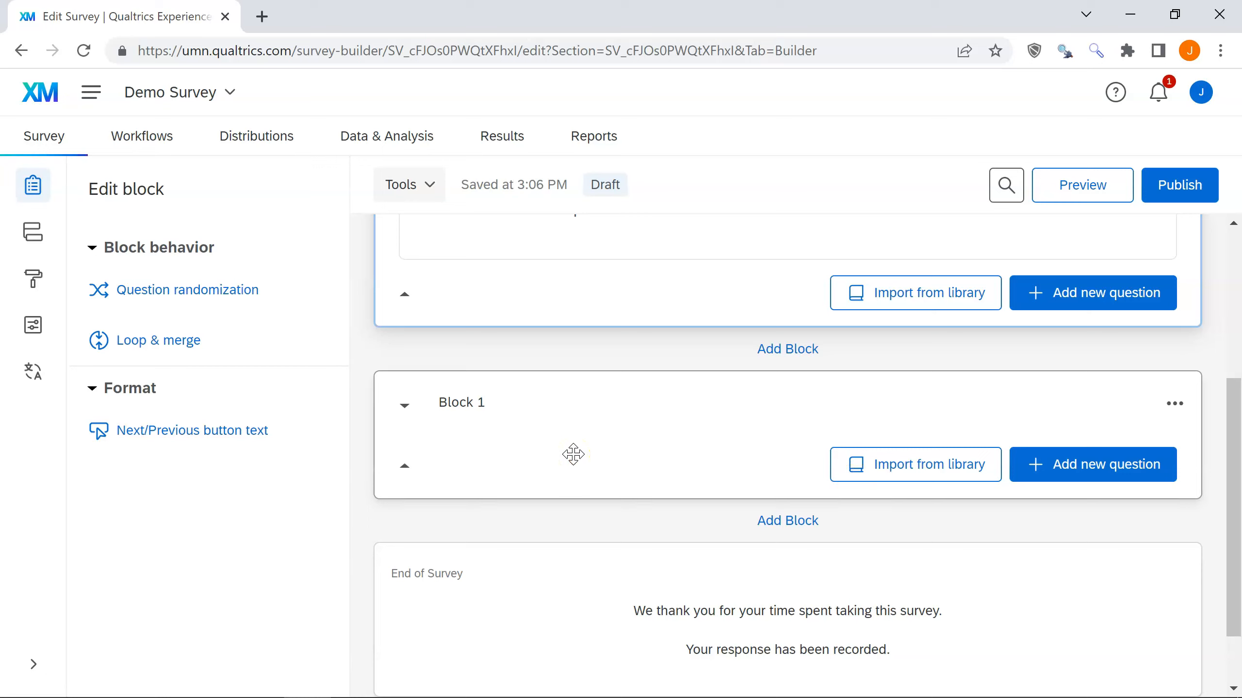
click(1090, 469)
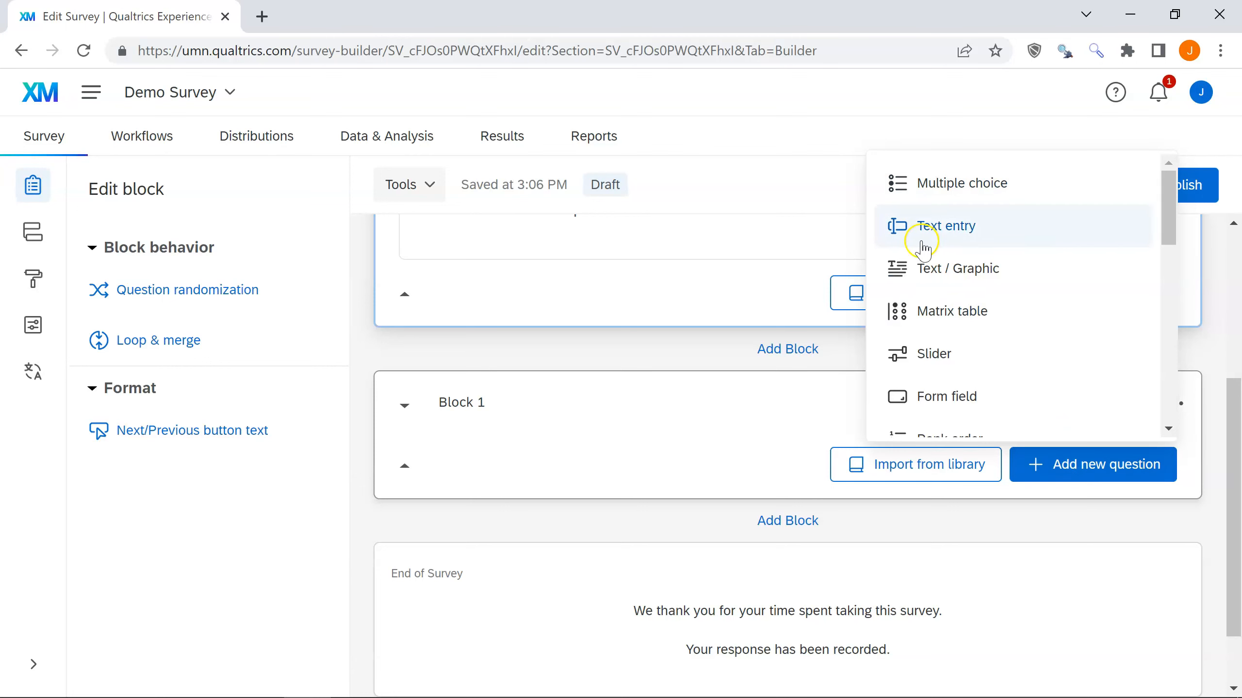
click(947, 268)
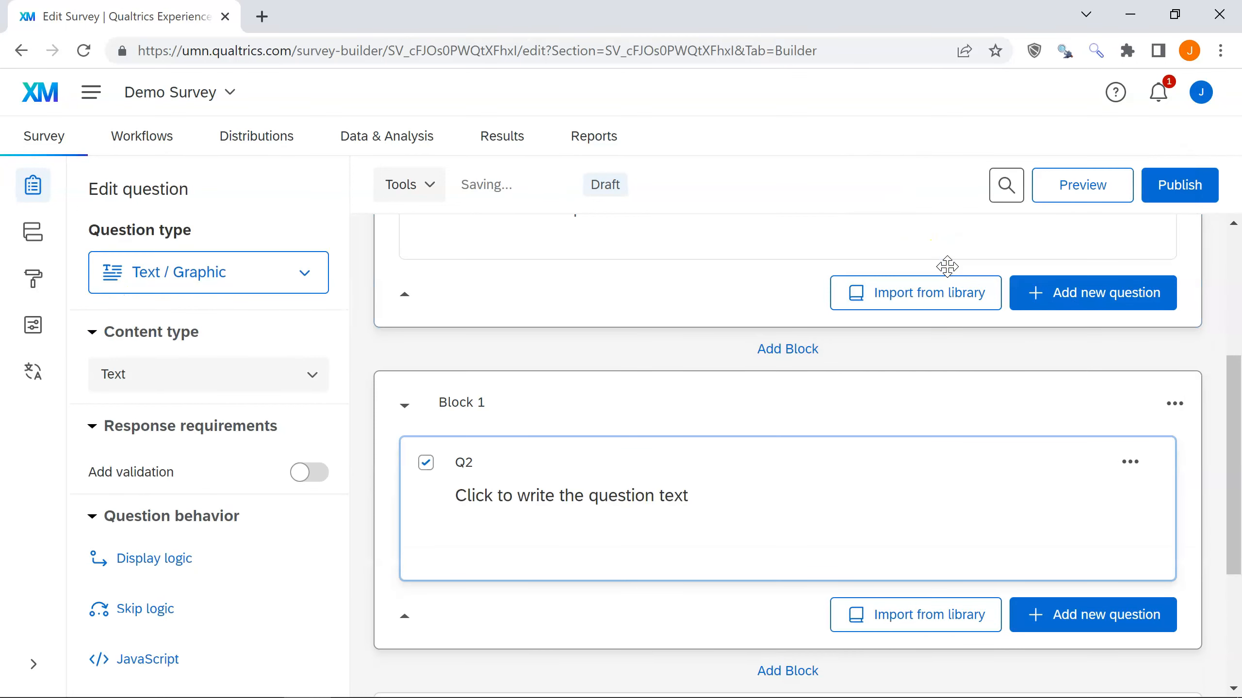
- Replace Q2's placeholder text with the heading "Introduction" followed by a blank line
click(597, 504)
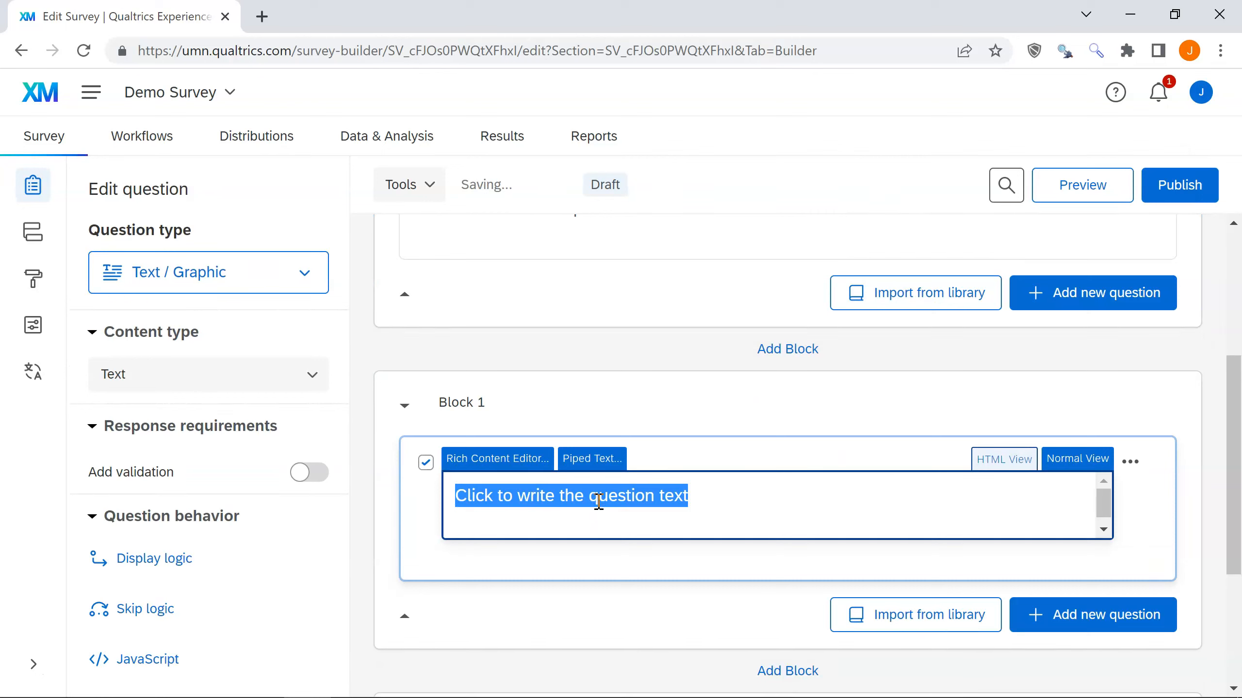
text(Introduction)
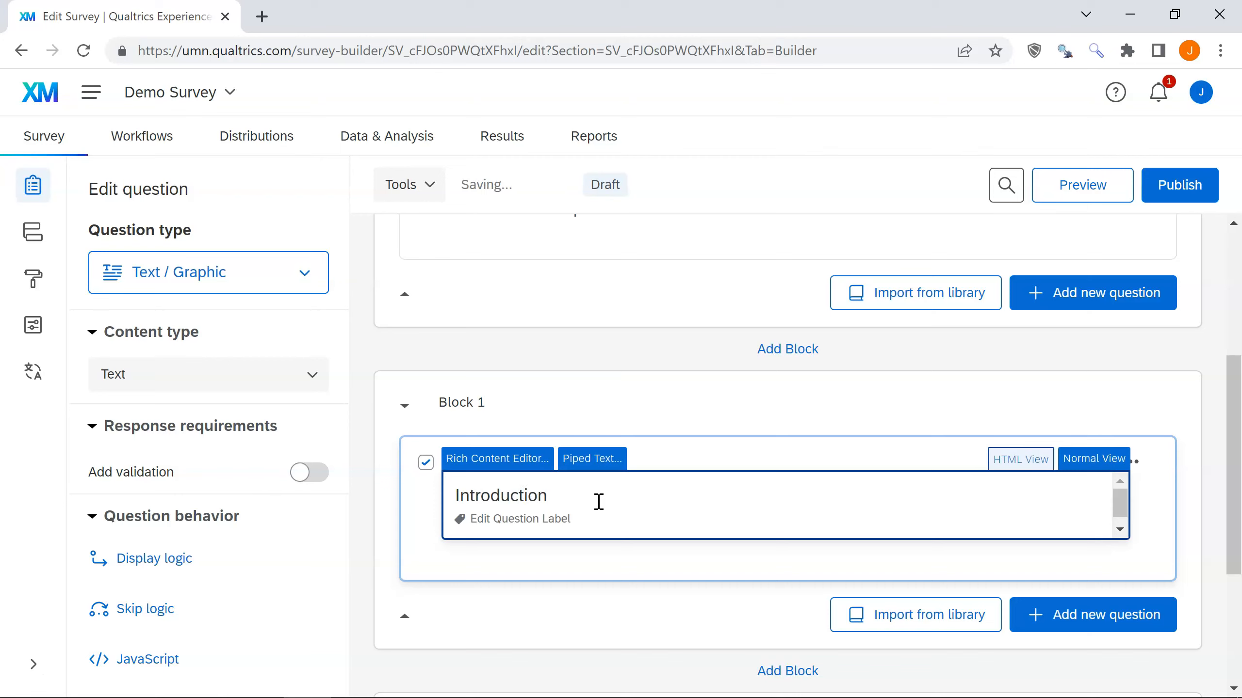
key(Return)
key(Return)
- Write below Q2's heading: "This survey will ask you what is important to you for dog boarding, as well as your typical behaviors."
text(This surveys)
key(BackSpace)
key(BackSpace)
text(will ask q)
key(BackSpace)
text(you what is important to you for dog boarding)
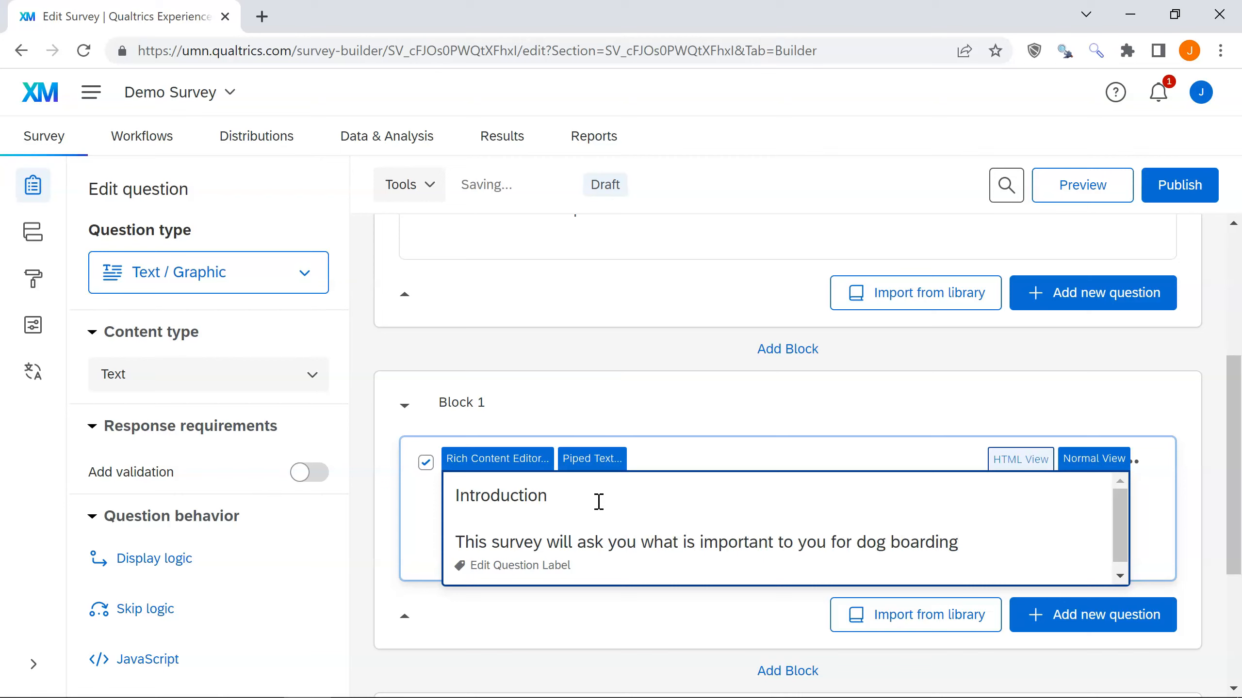
text(, as well as your typical behaviors.)
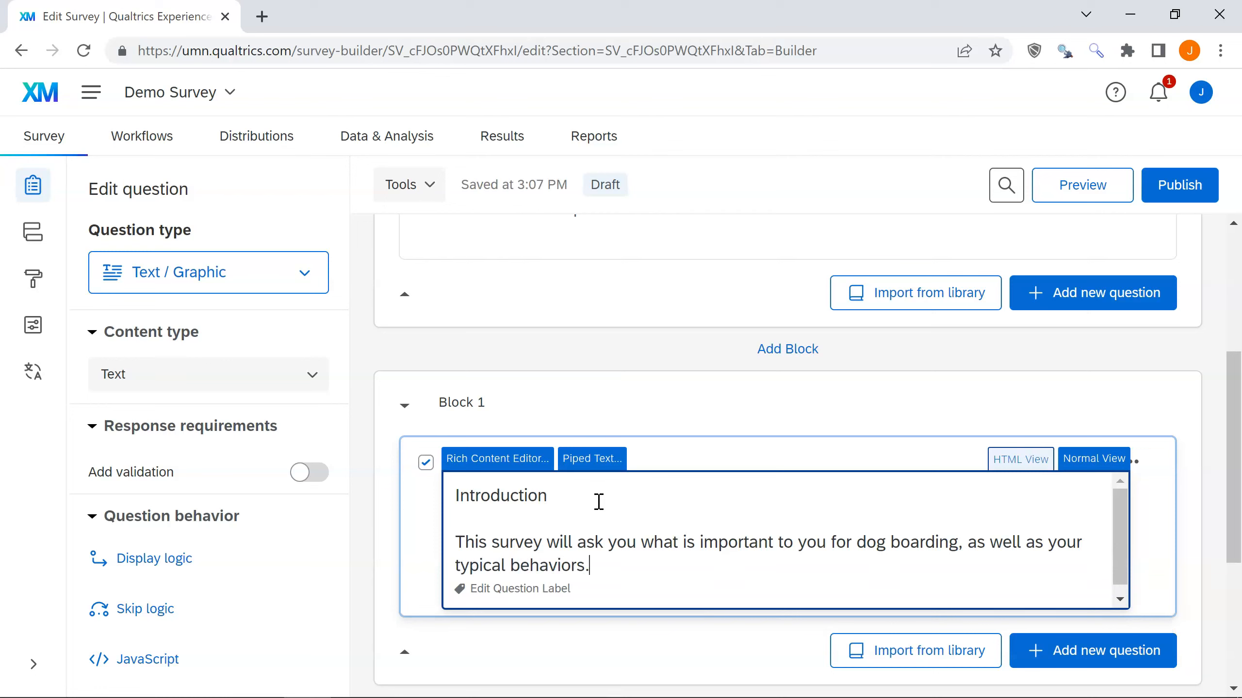
- Continue Q2's text with "We are interested in your opinions to help us improve dog boarding."
text(We are interre)
key(BackSpace)
key(BackSpace)
text(ested in your opinions to help)
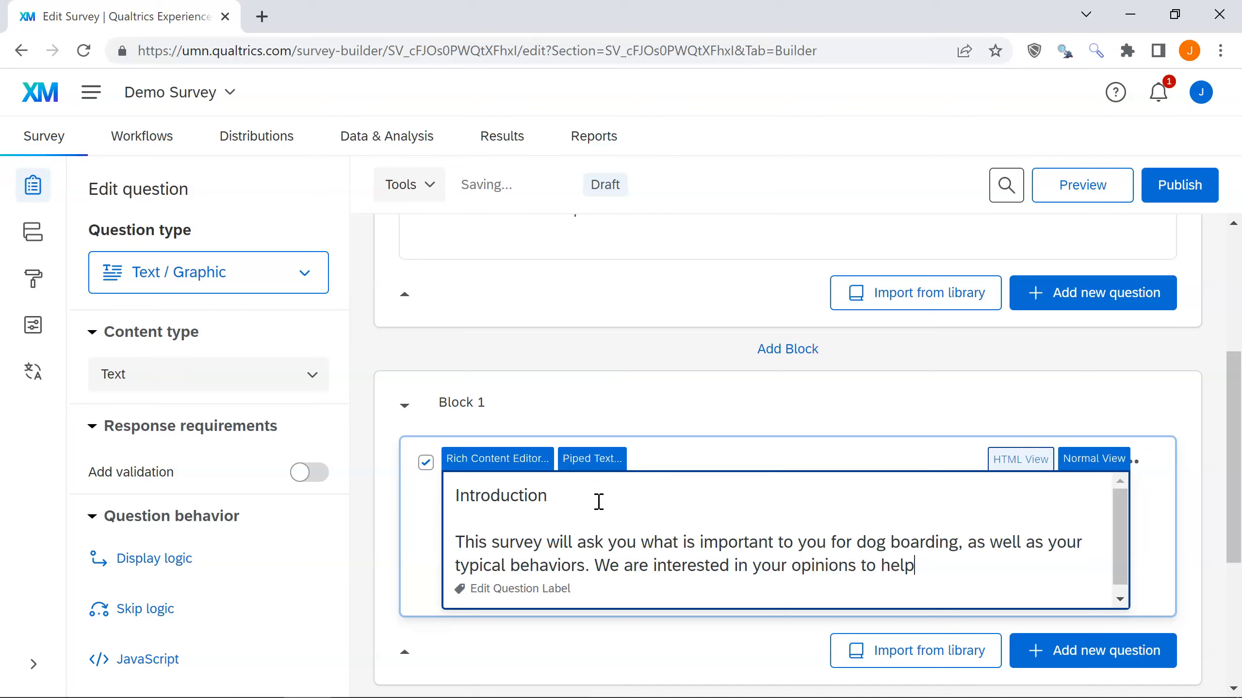
text( us improve dog bo)
key(BackSpace)
key(BackSpace)
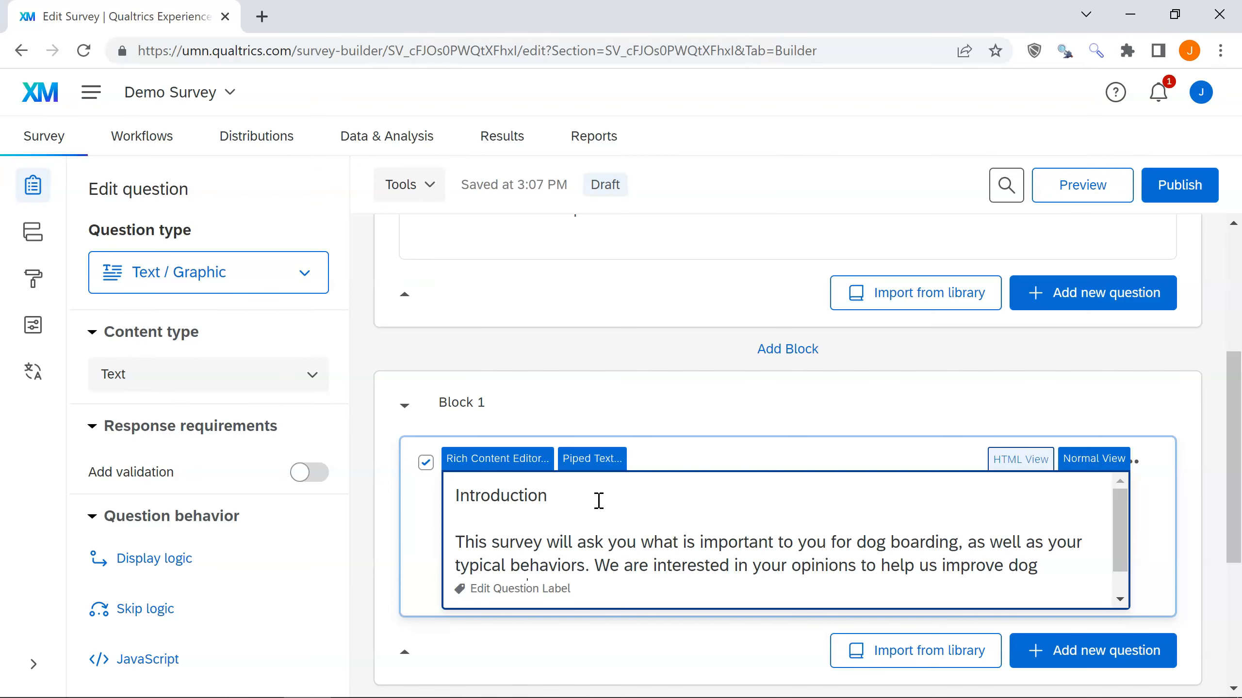
- Extend Q2's last sentence after "dog boarding" with "-- there are no right or wrong answers."
drag(1233, 420, 1237, 439)
click(823, 516)
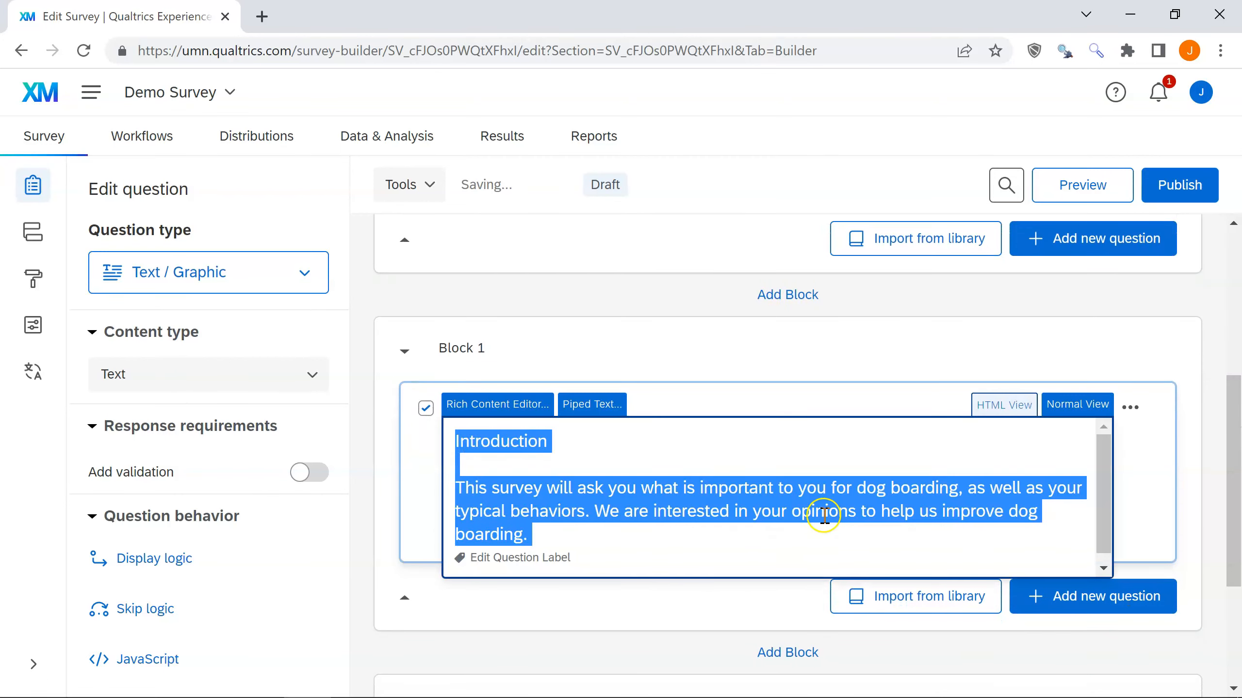
click(523, 533)
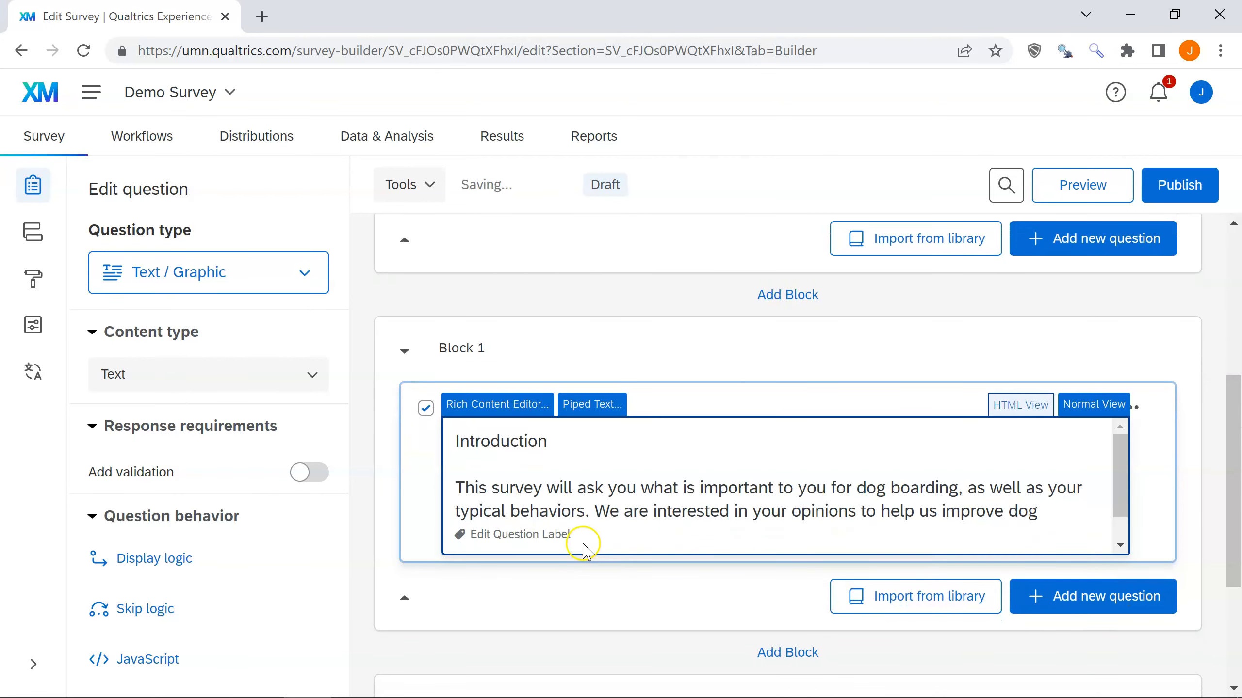
key(BackSpace)
text(-- there are )
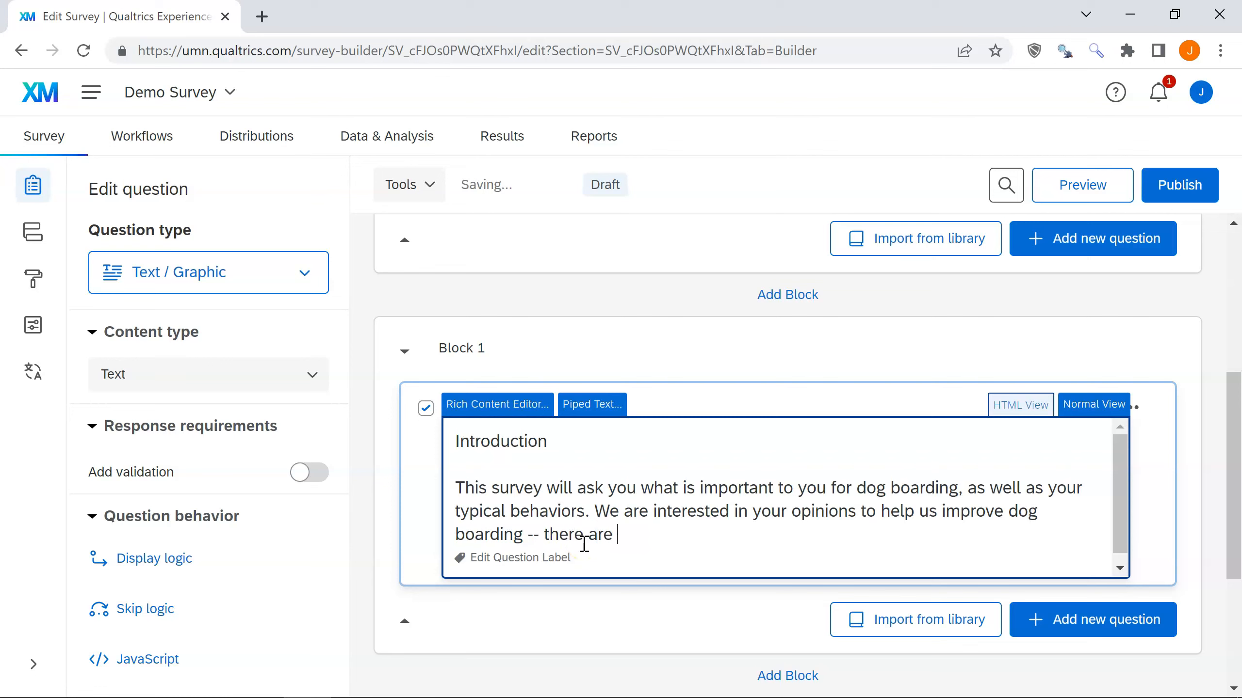
text(no right or wrong answers.)
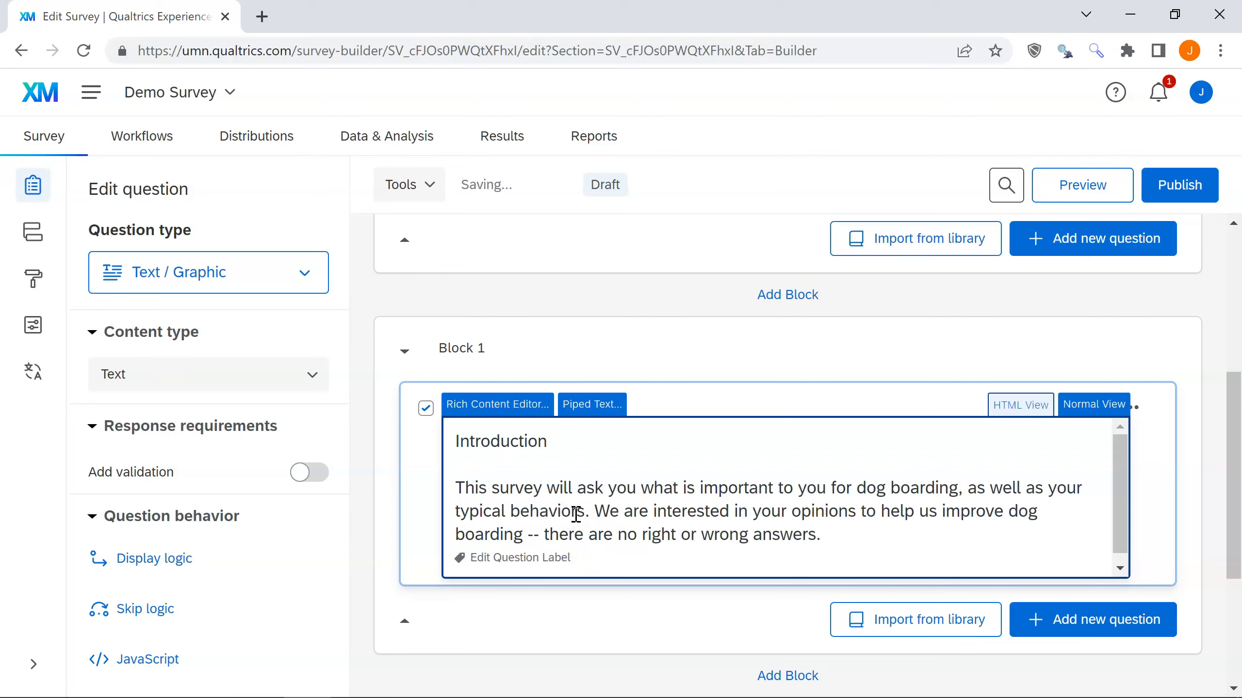
- Finish Q2's text with the sentence "This survey takes about 5 minutes to complete."
text( This survey takes about 5 )
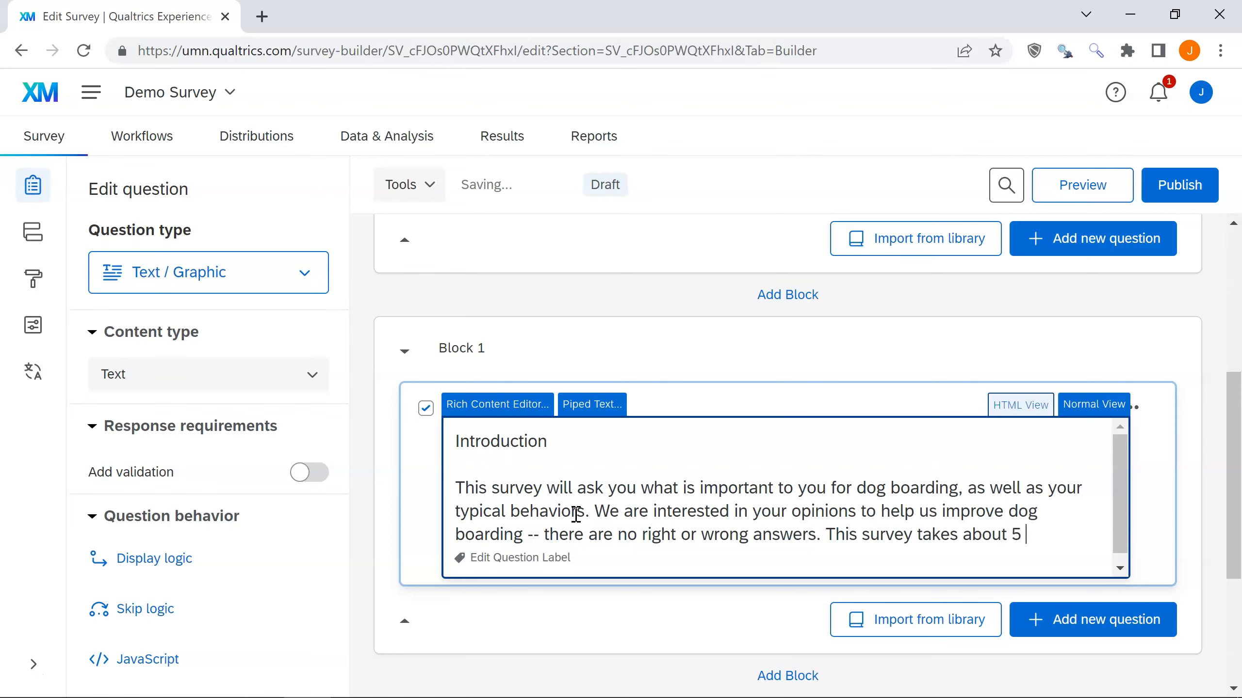
text(minutes)
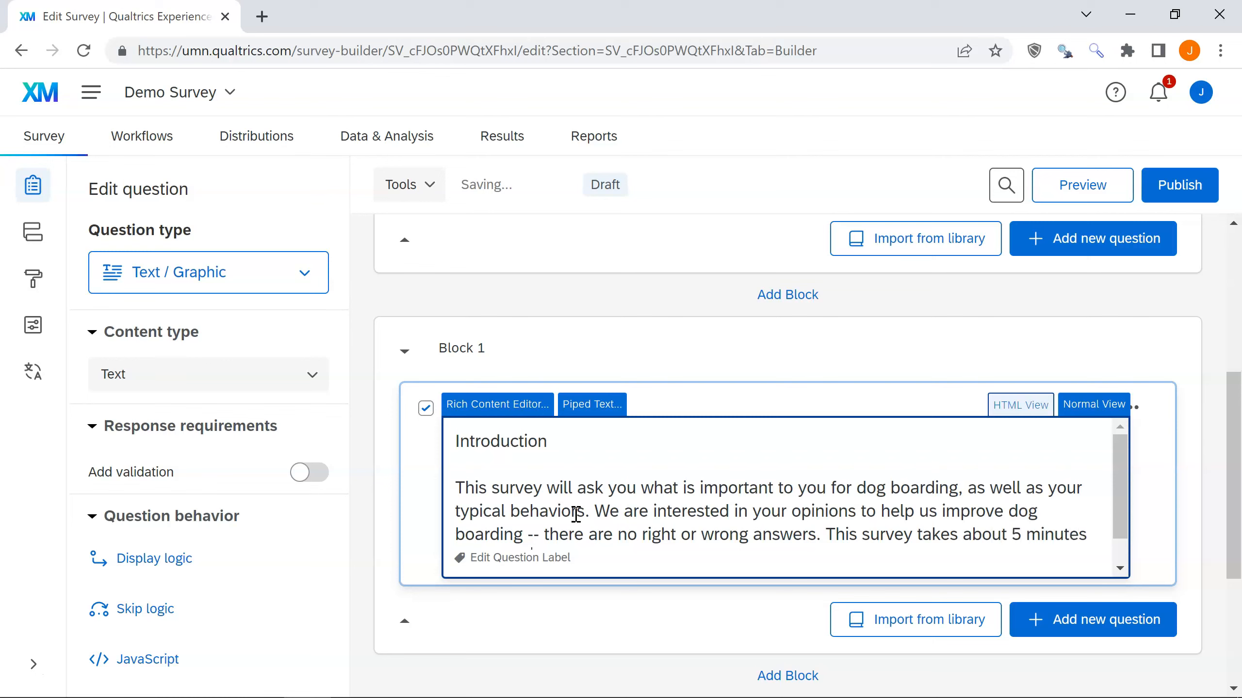
text( to complete.)
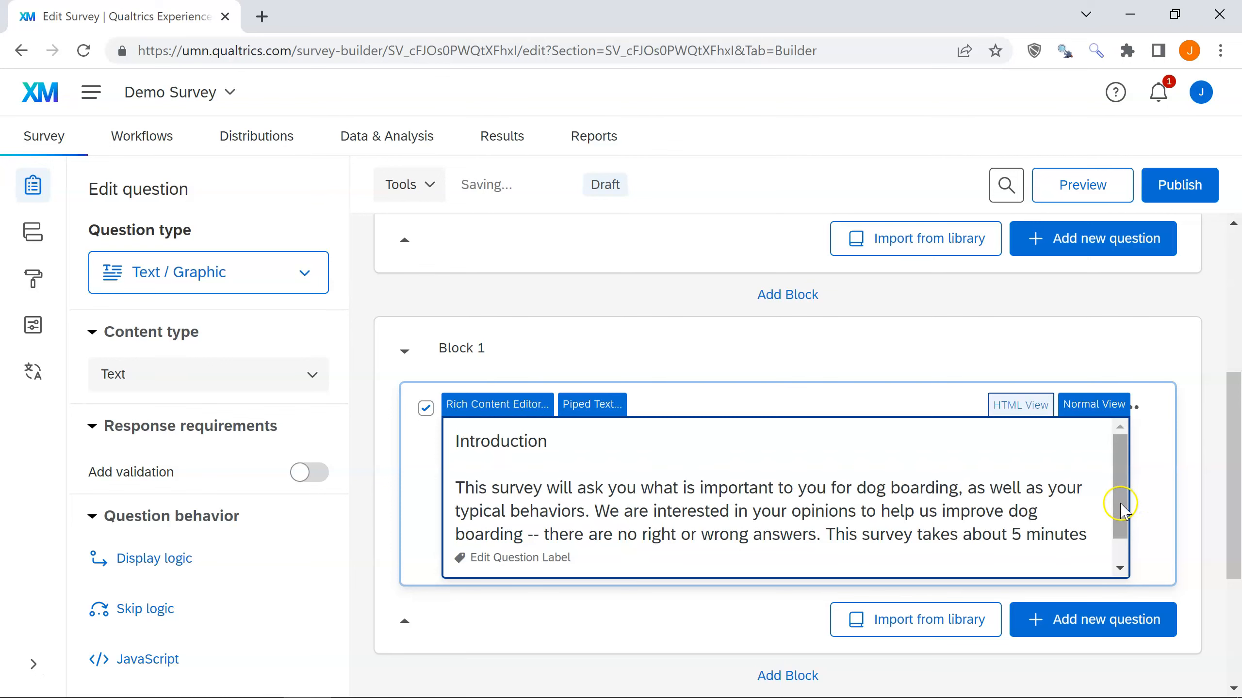
drag(1123, 505, 1125, 533)
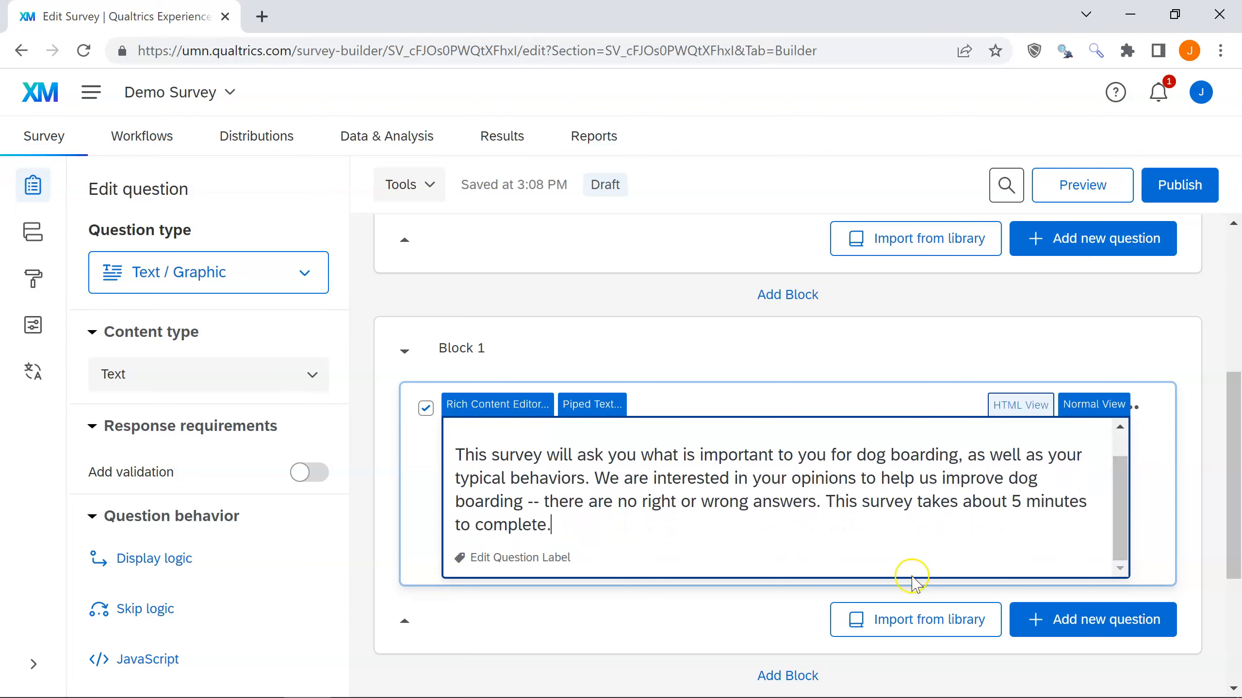
click(426, 310)
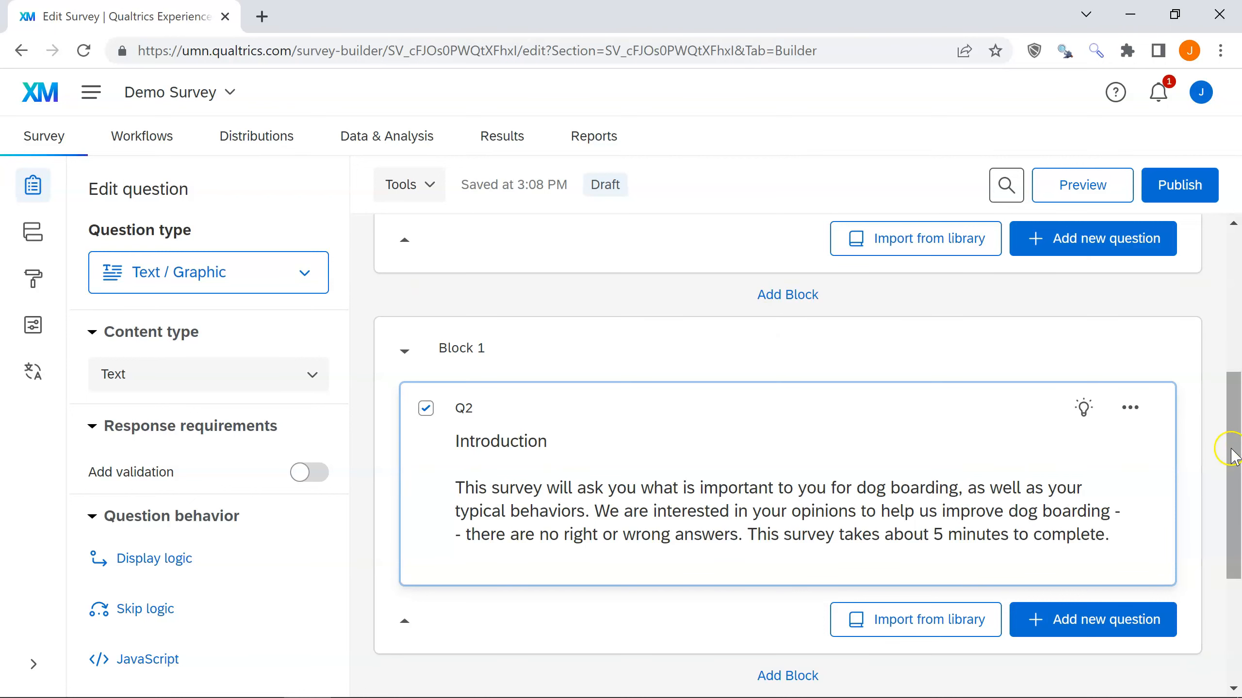
- Add another block after Block 1 and insert a Matrix table question in it
drag(1233, 458, 1233, 507)
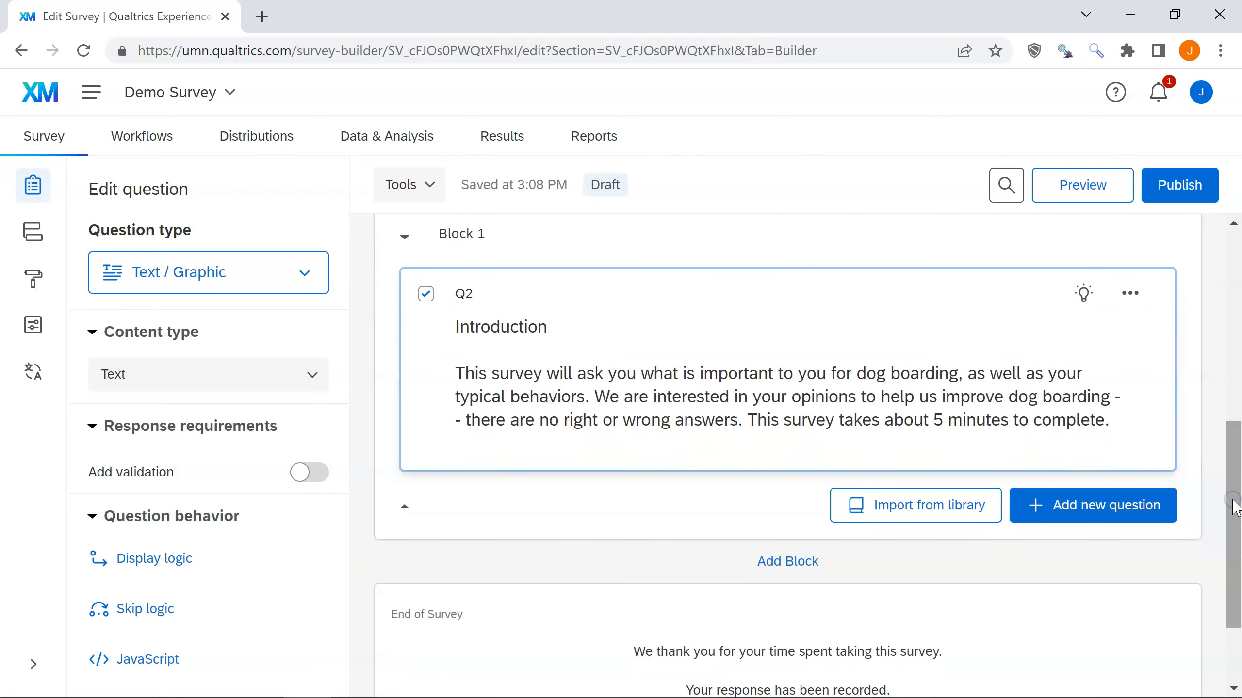
click(802, 575)
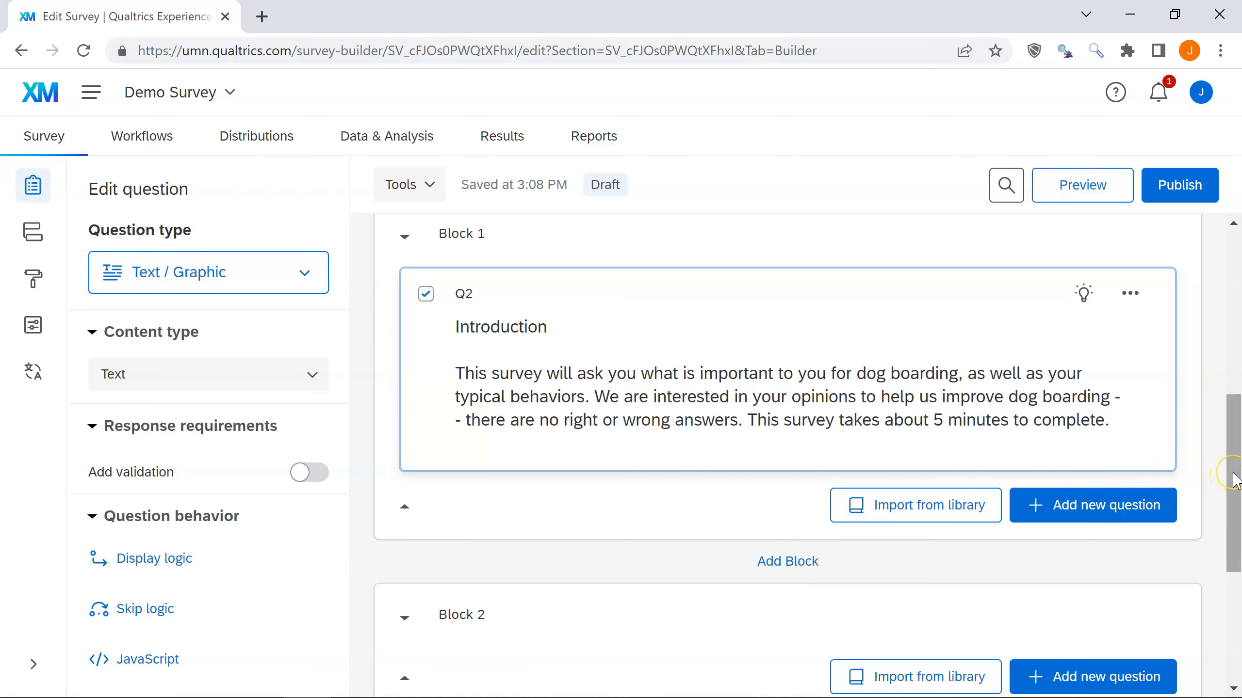
drag(1234, 477, 1234, 533)
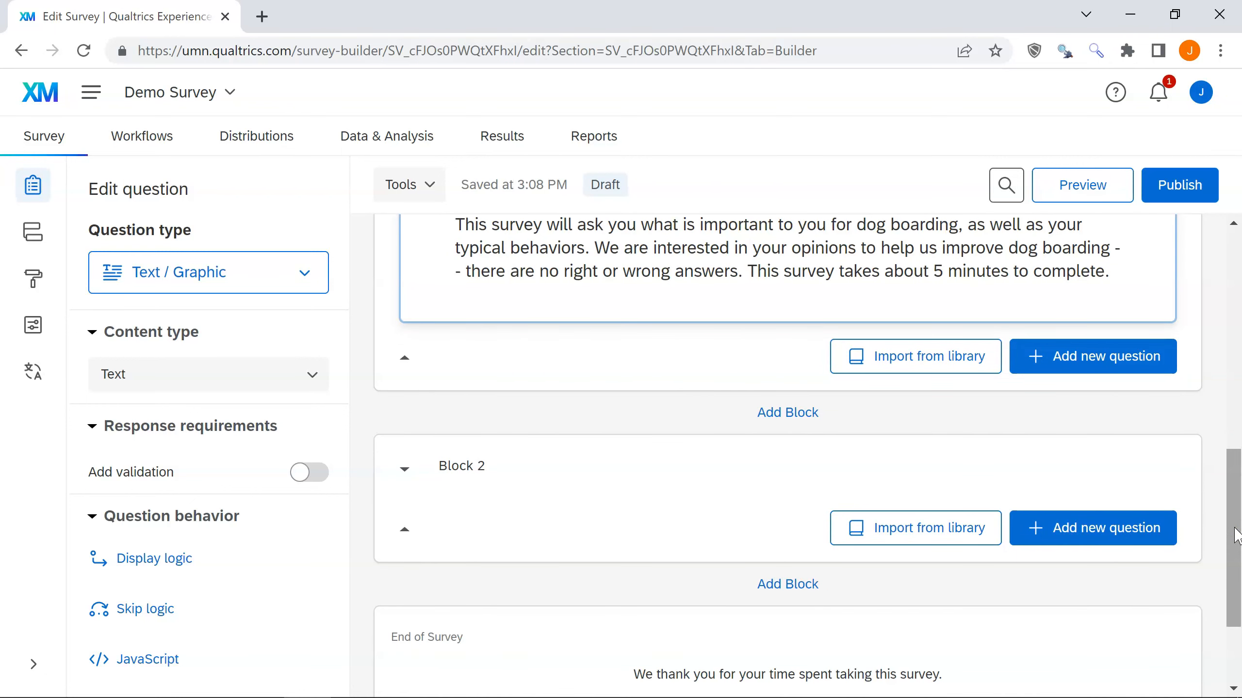
click(1094, 532)
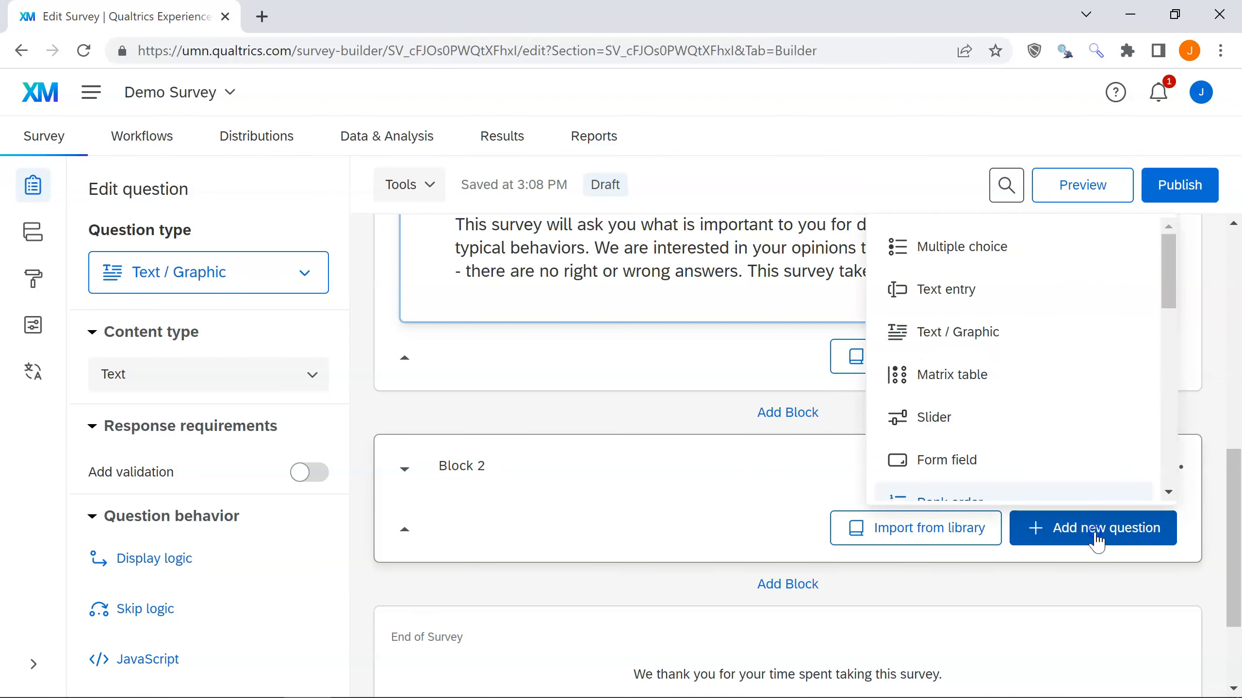
click(972, 384)
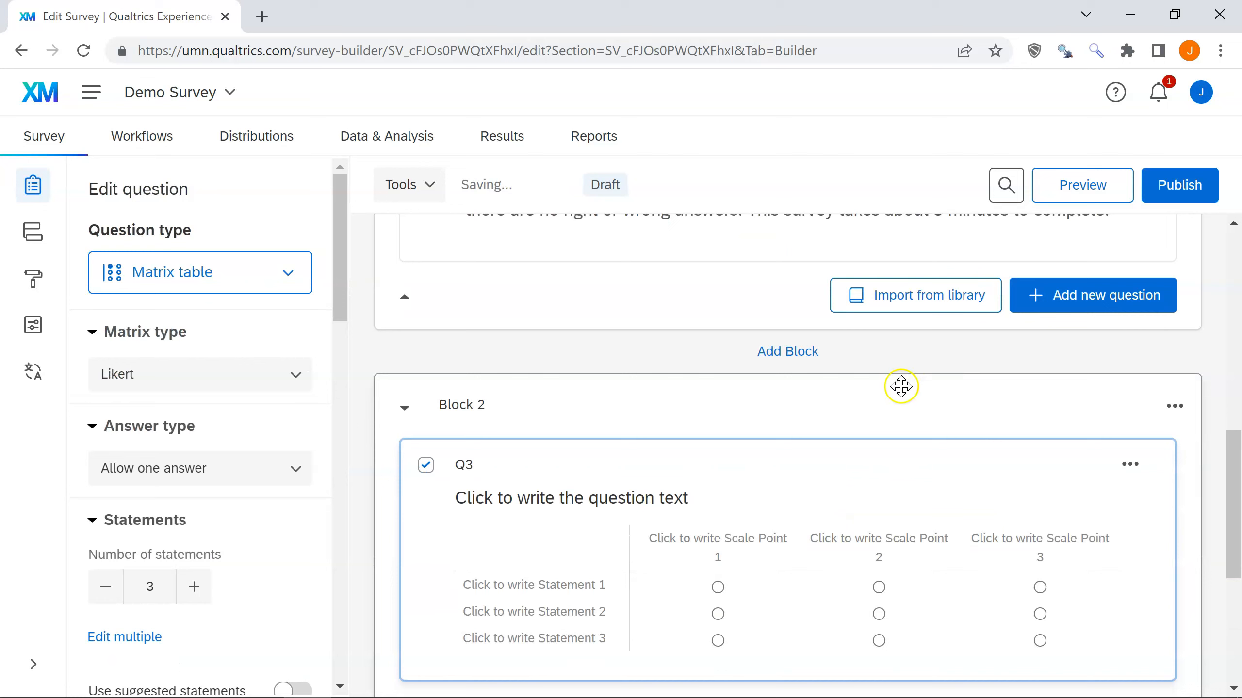
- Set Q3's question text to "How important are the following factors when you choose where to board your dog?"
click(526, 503)
text(H)
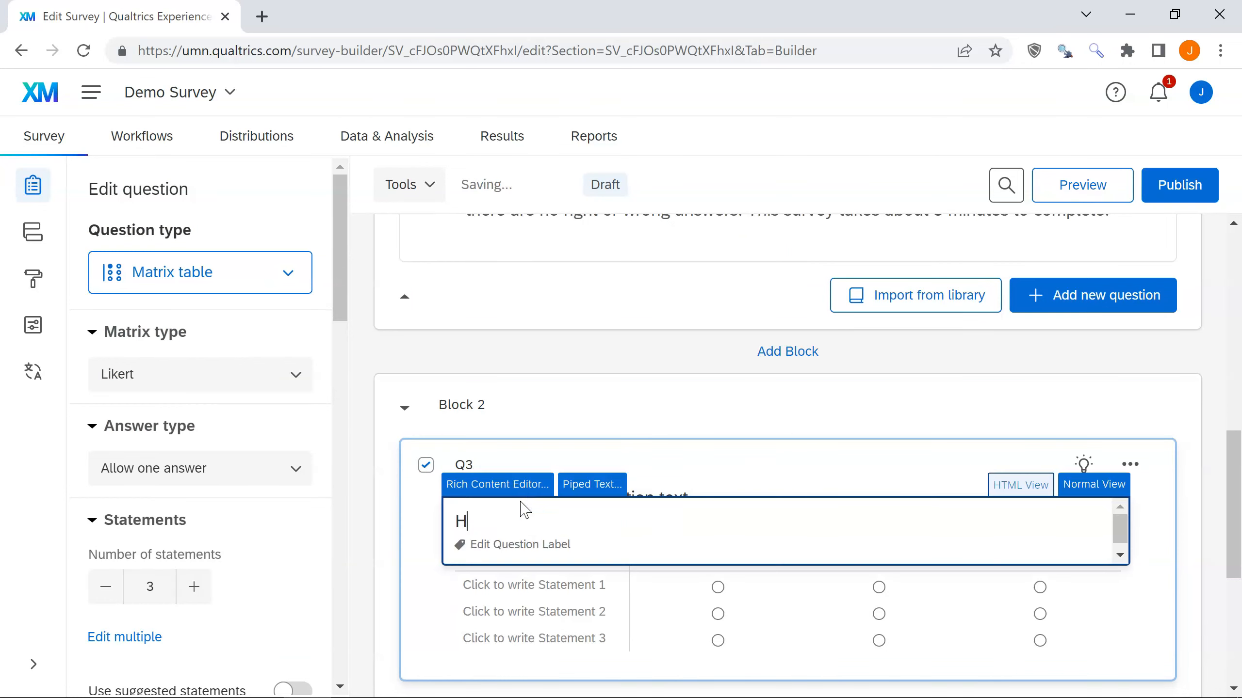
text(ow important)
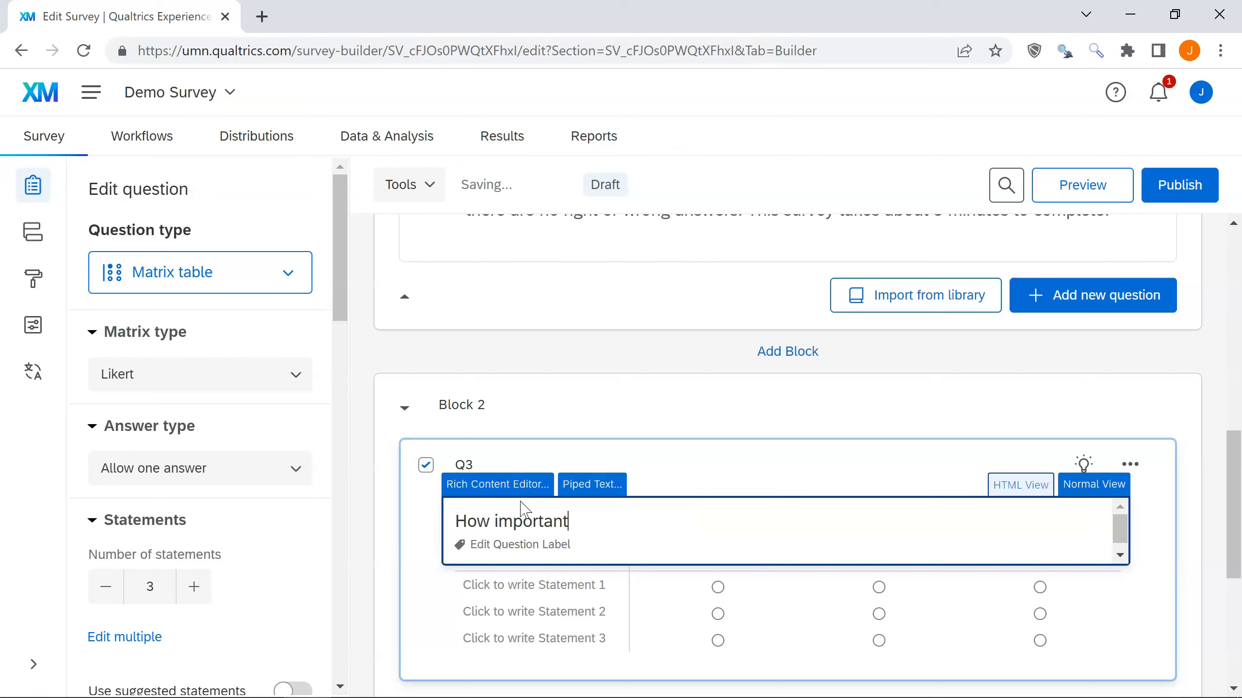
text( are the following factors when you choose where to board your dog?)
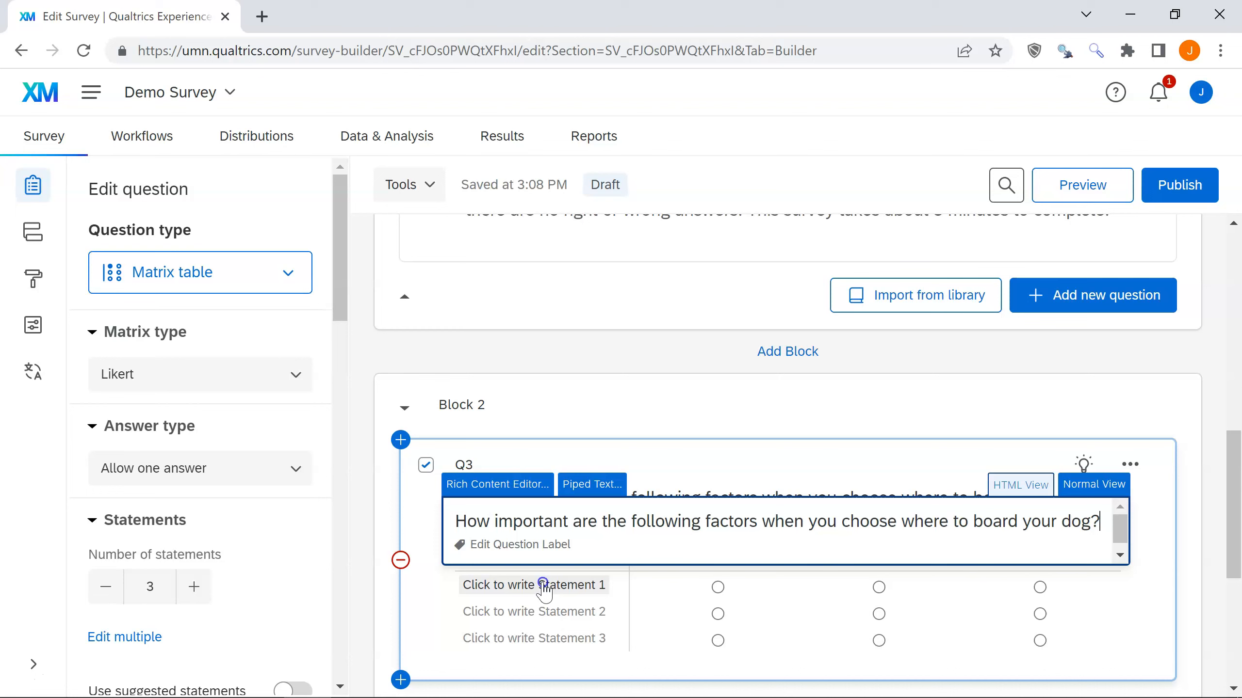
- Fill in Q3's three matrix statements as "Location", "Price" and "Open Play Area"
click(544, 587)
text(Location)
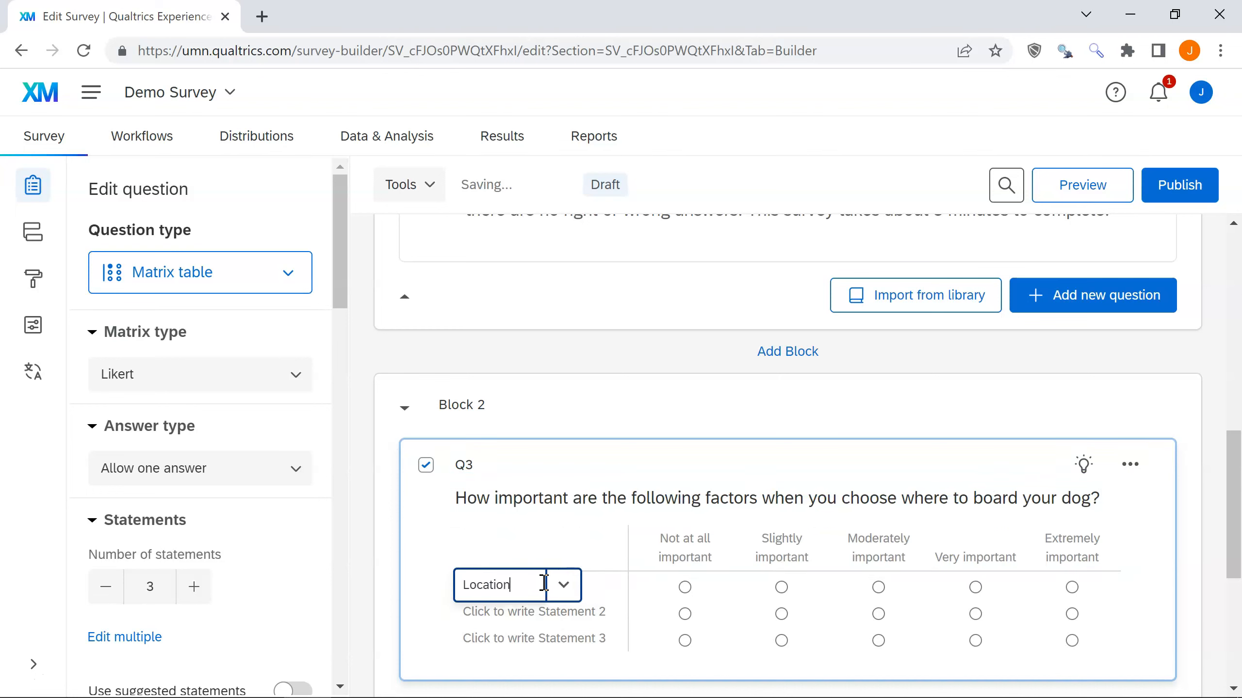
click(497, 612)
text(Price)
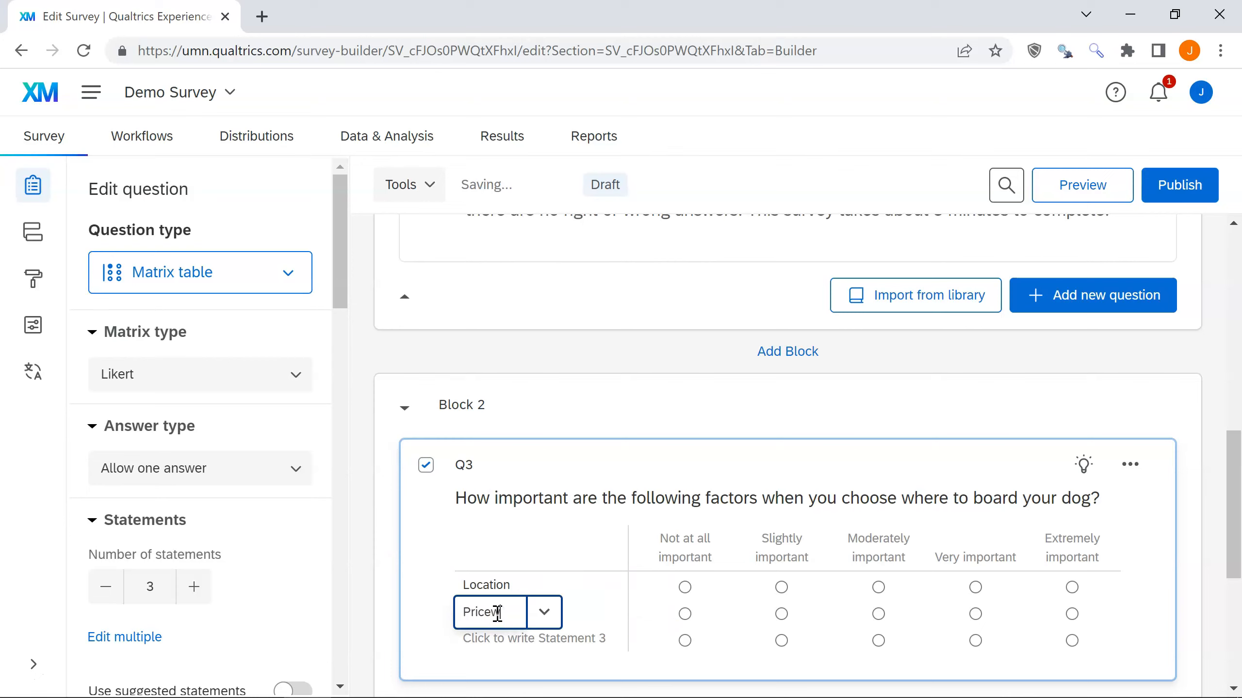
click(500, 646)
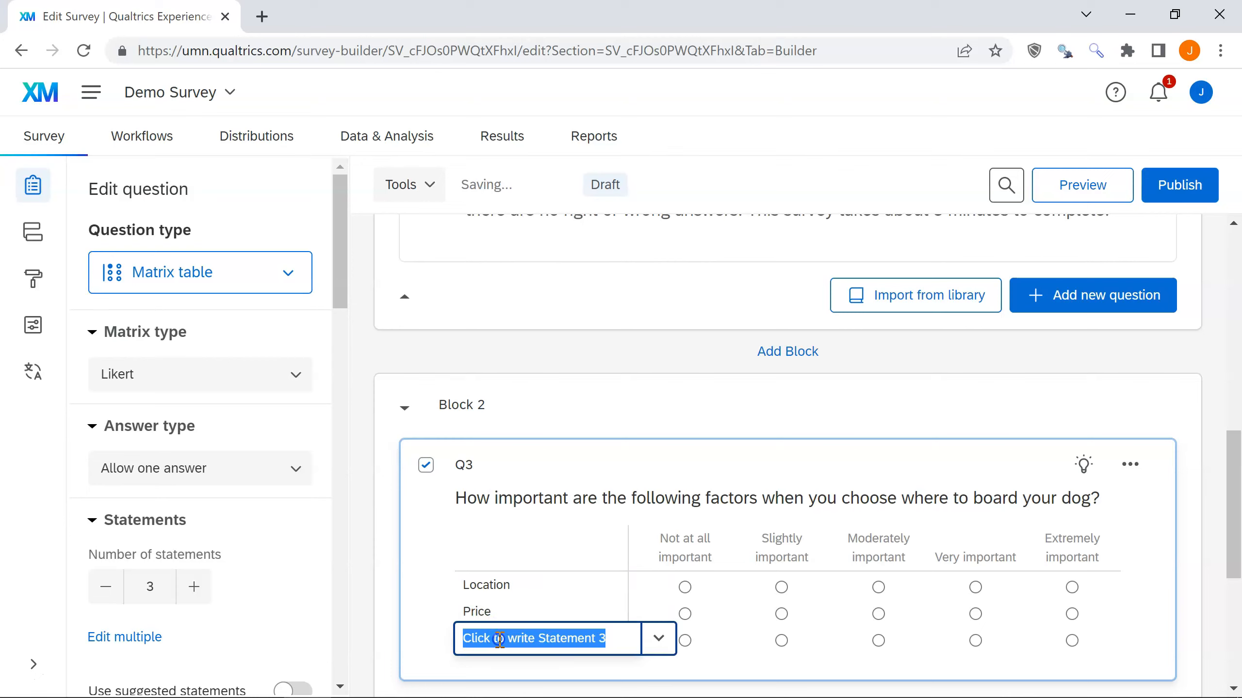
text(Open Play )
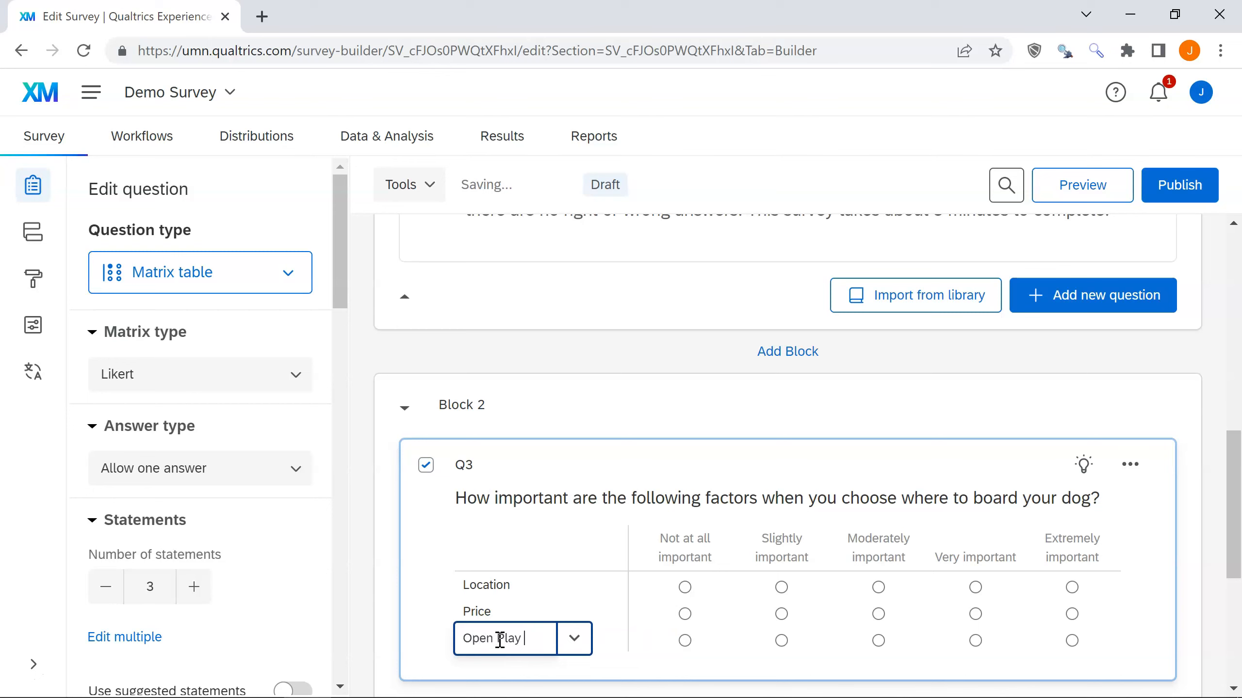
text(Area)
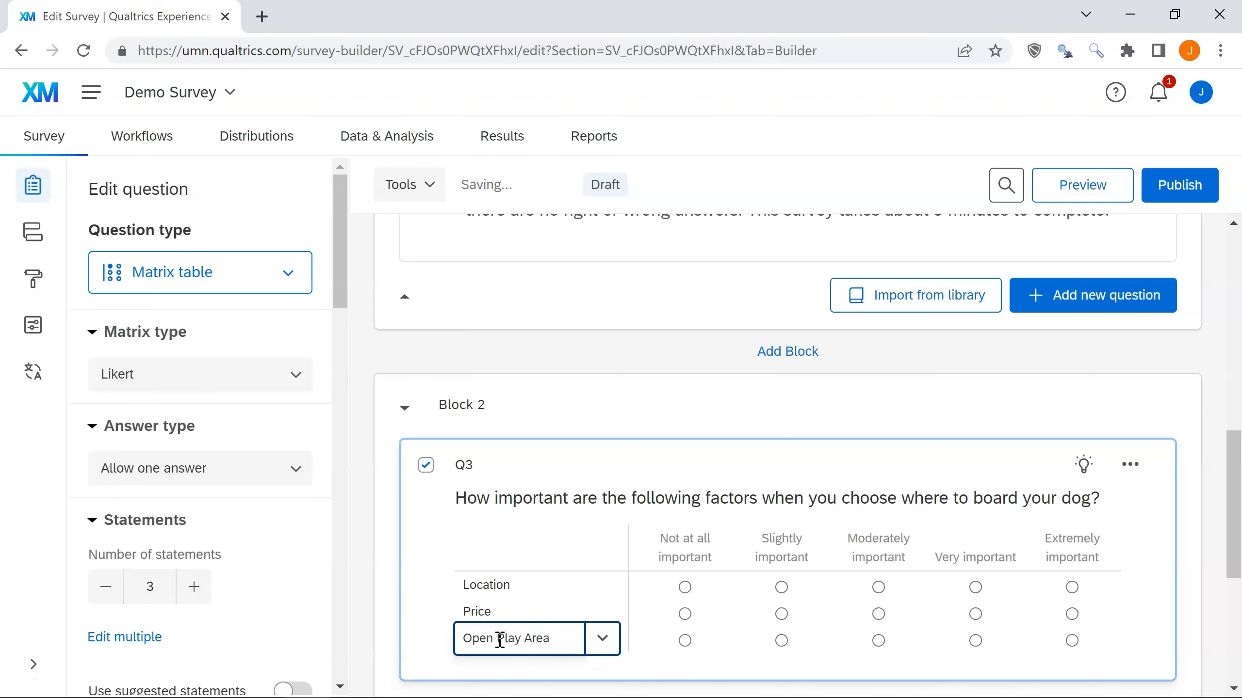
click(830, 419)
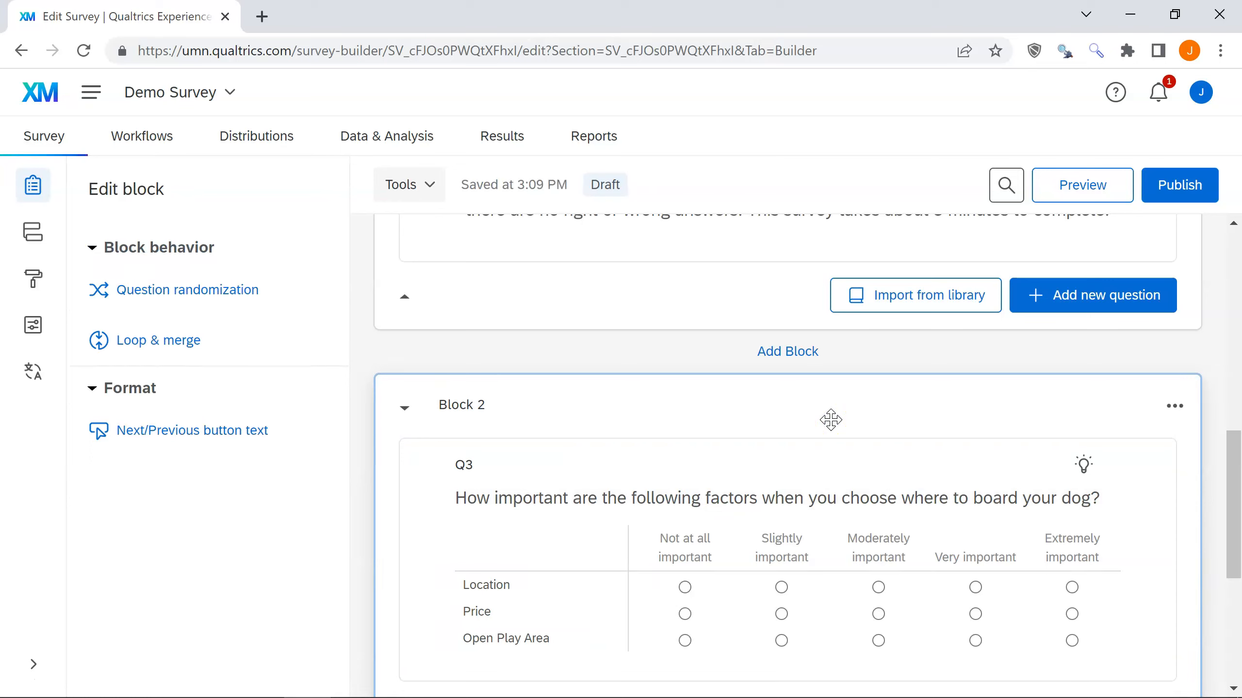
- Set the number of scale points for the Q3 matrix to 7
drag(1230, 481, 1232, 528)
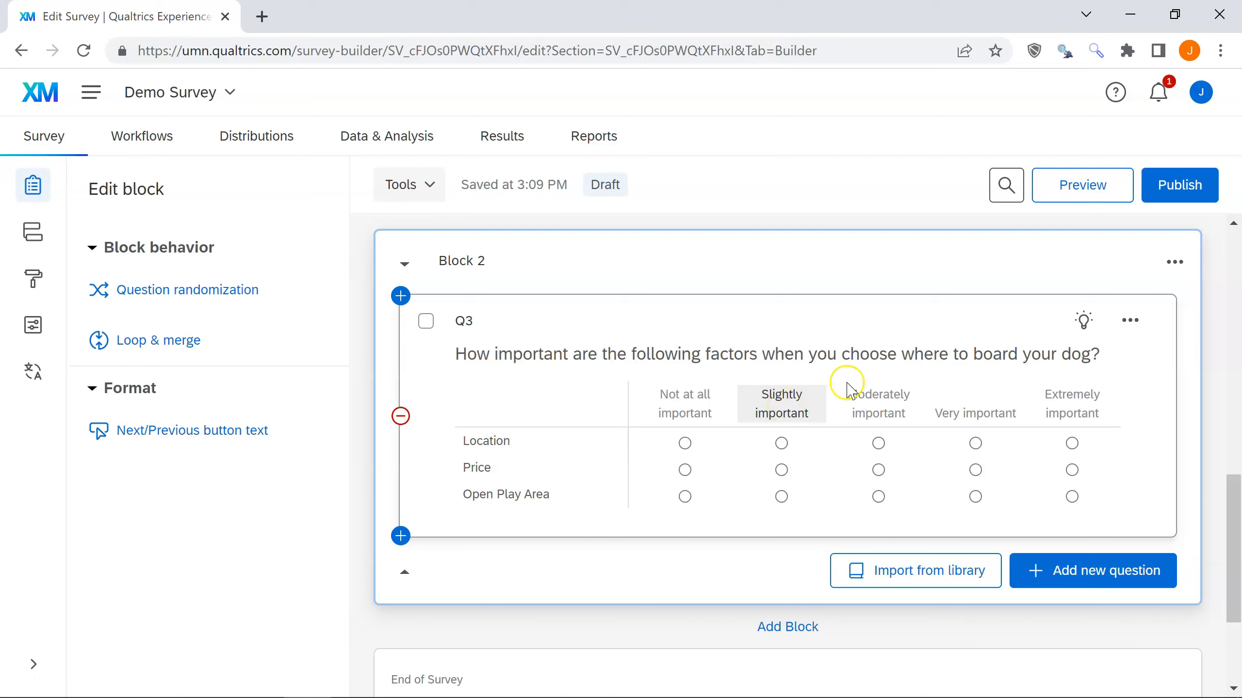
click(1132, 323)
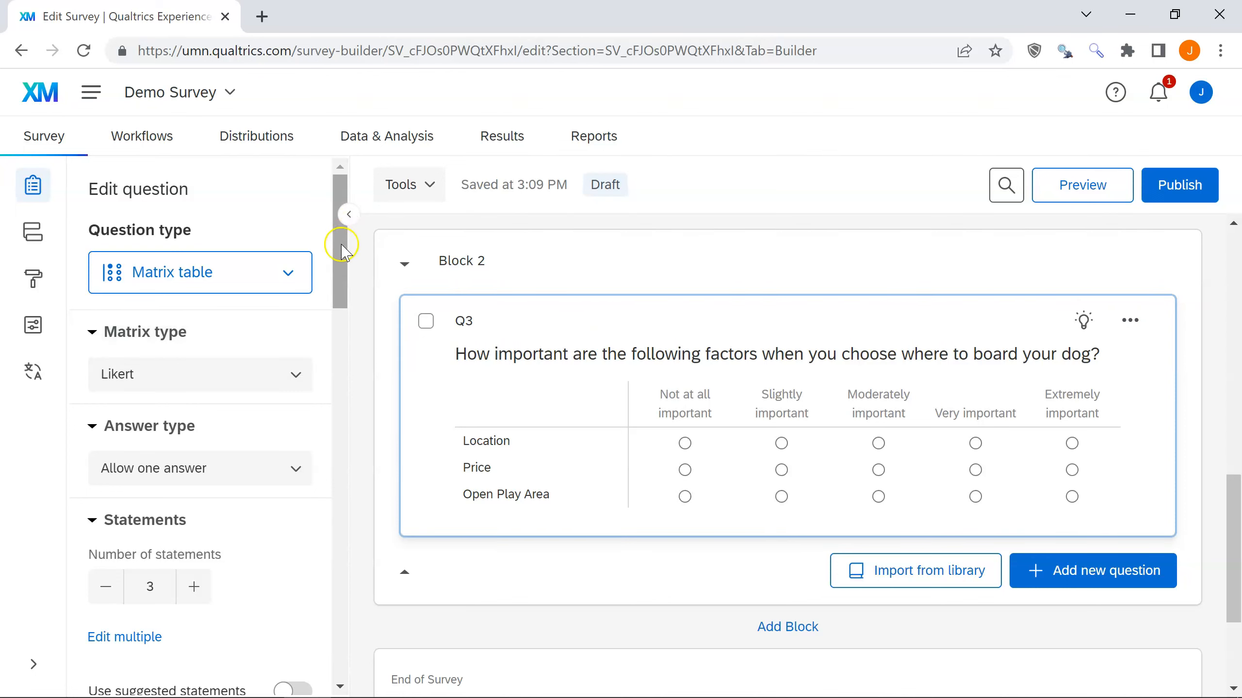
drag(343, 253, 341, 315)
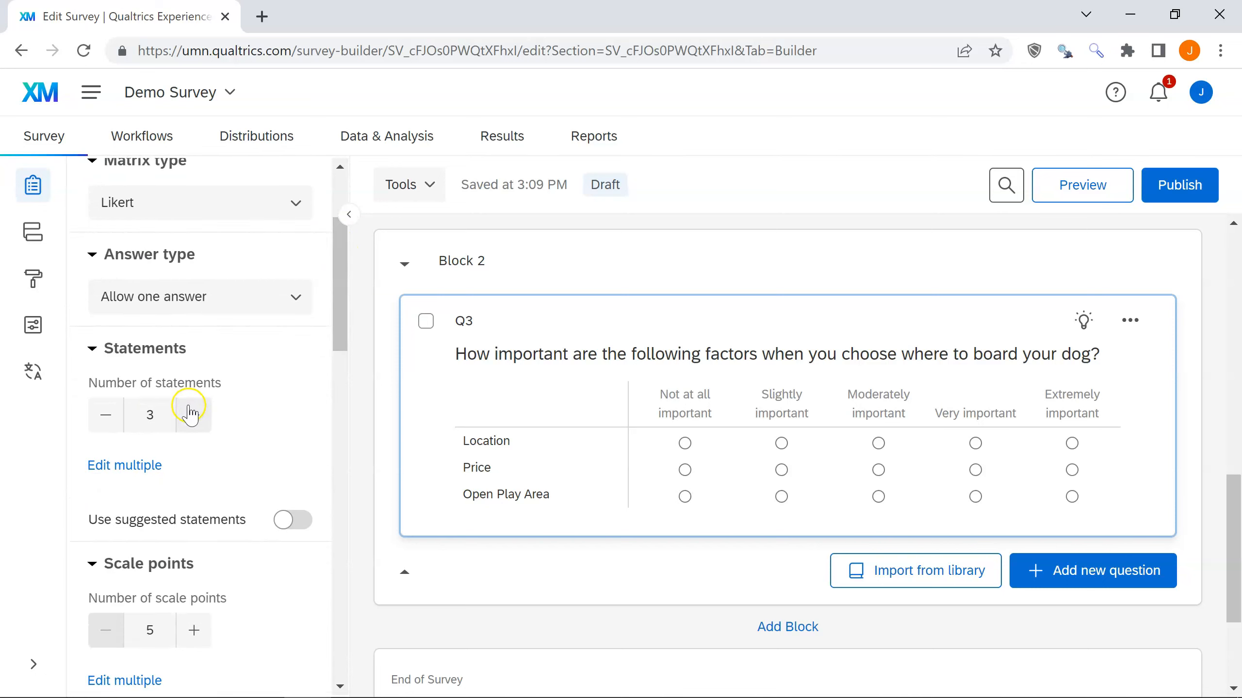
drag(335, 333, 339, 389)
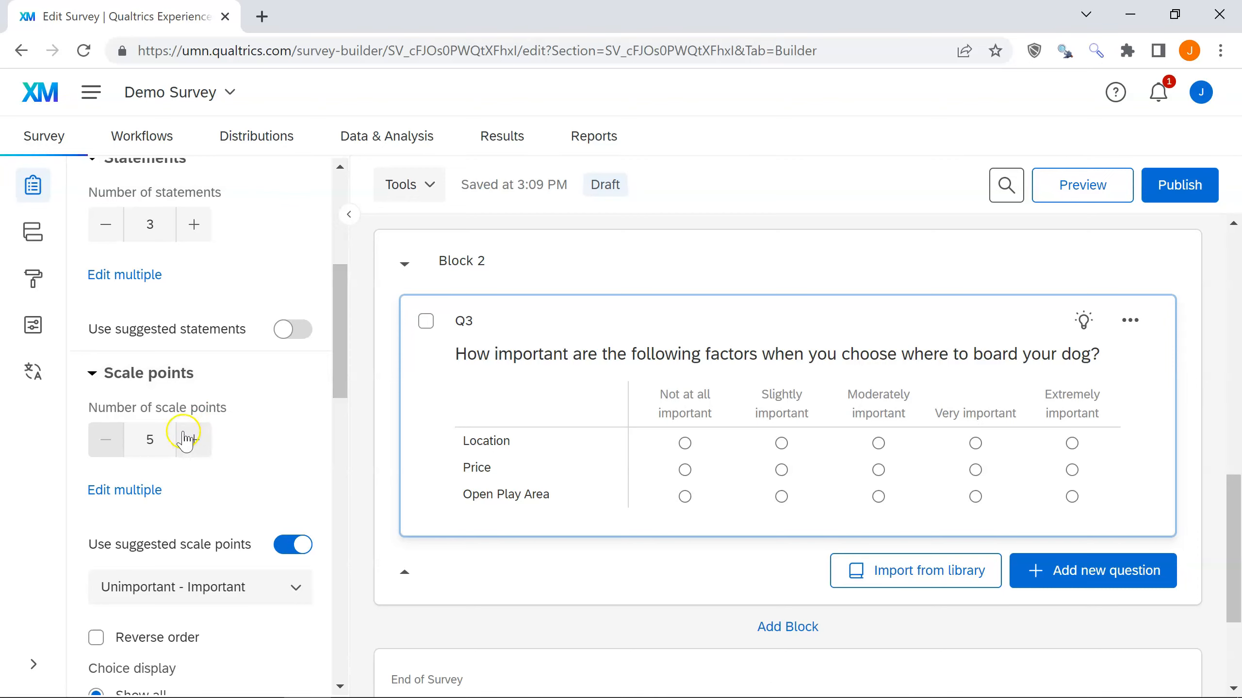
click(193, 443)
click(193, 442)
click(193, 442)
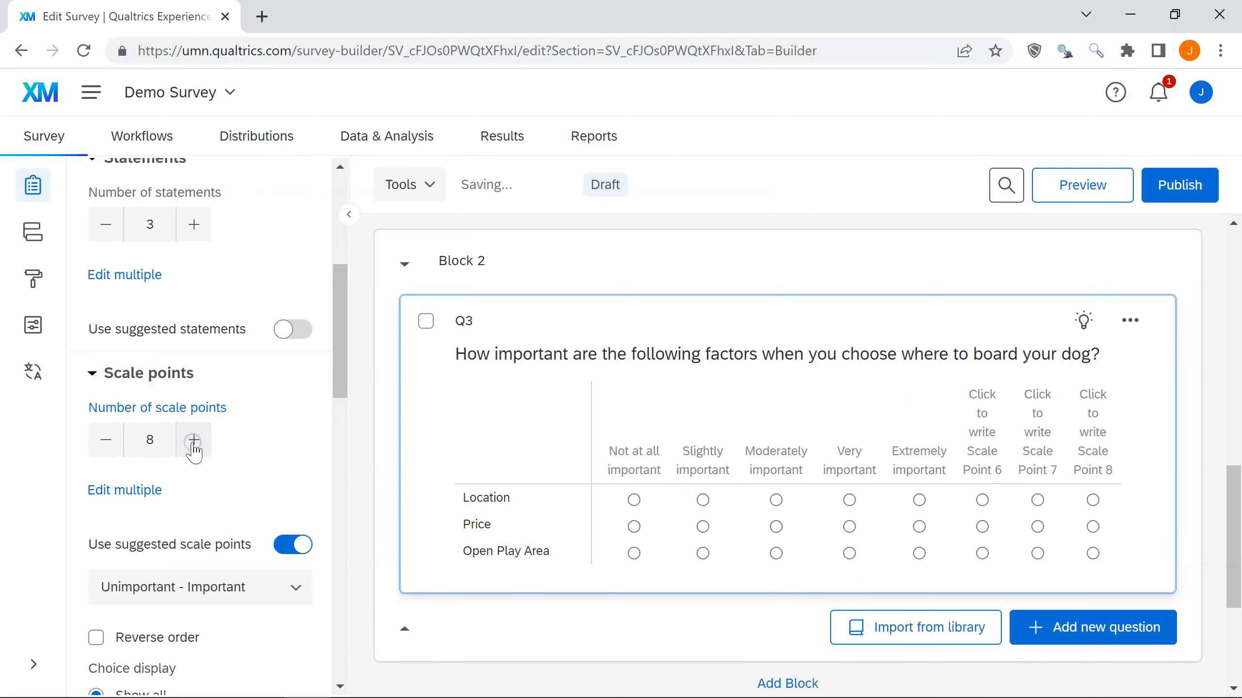
click(108, 446)
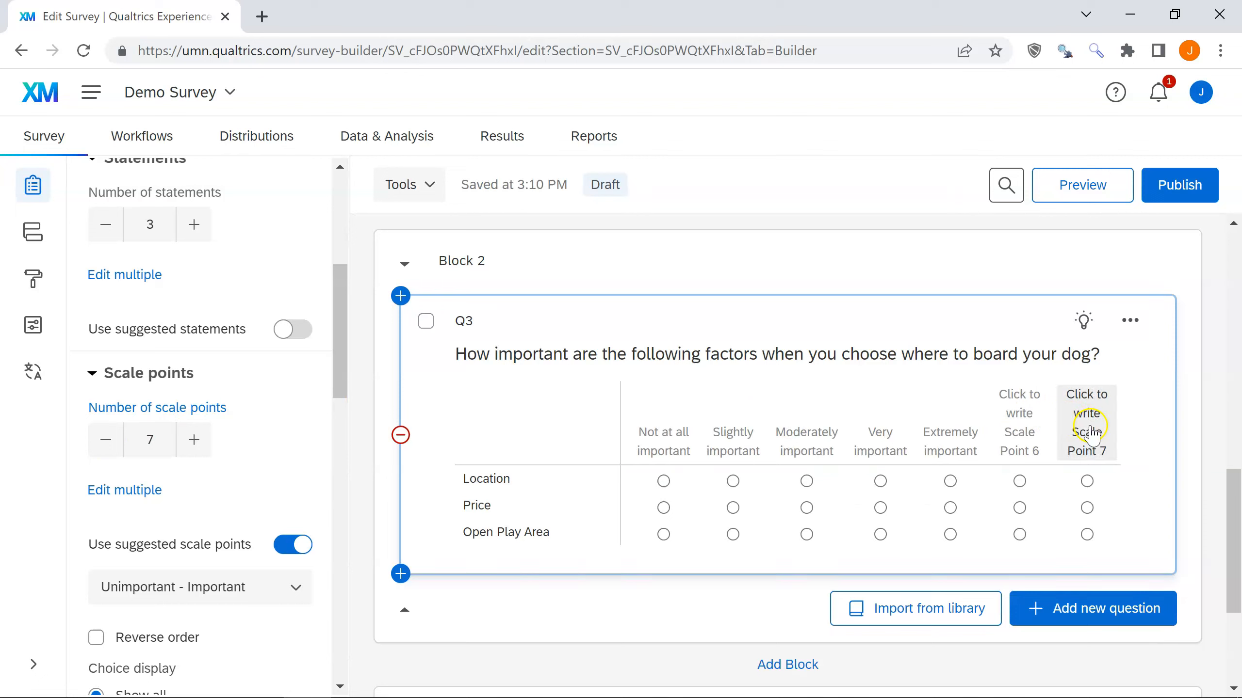
- Clear the labels of Q3's scale points 2 through 6, leaving only the two end points labelled
click(743, 442)
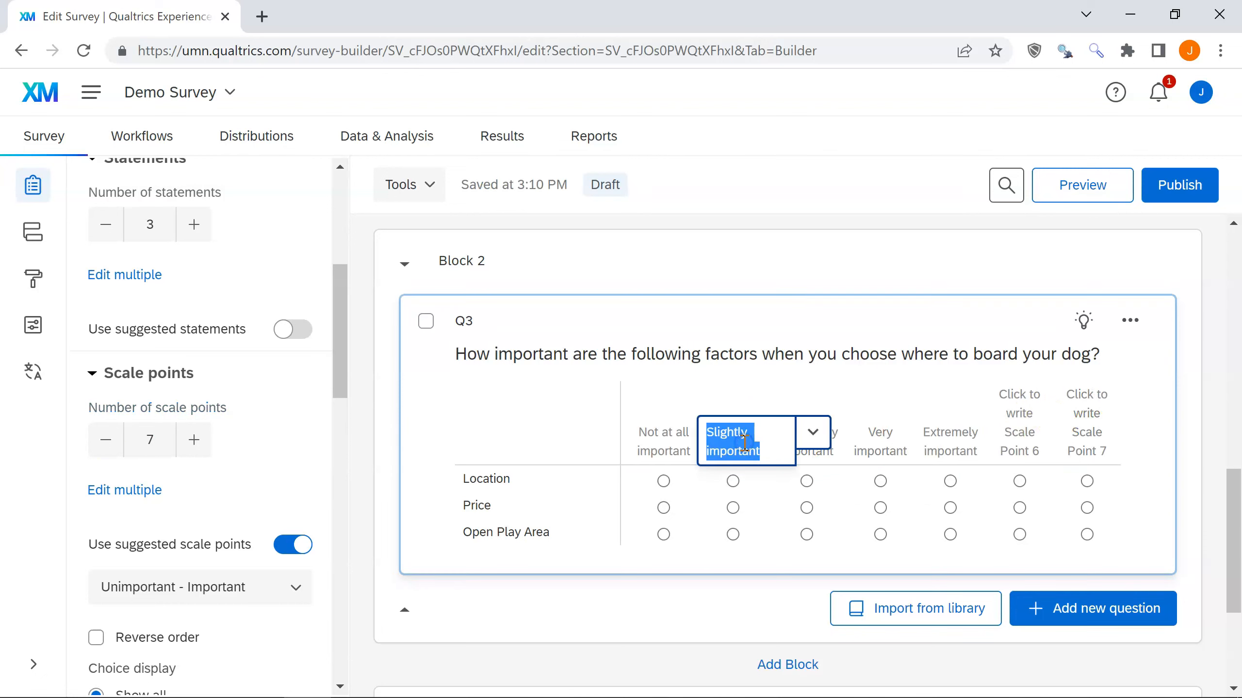
key(BackSpace)
click(814, 434)
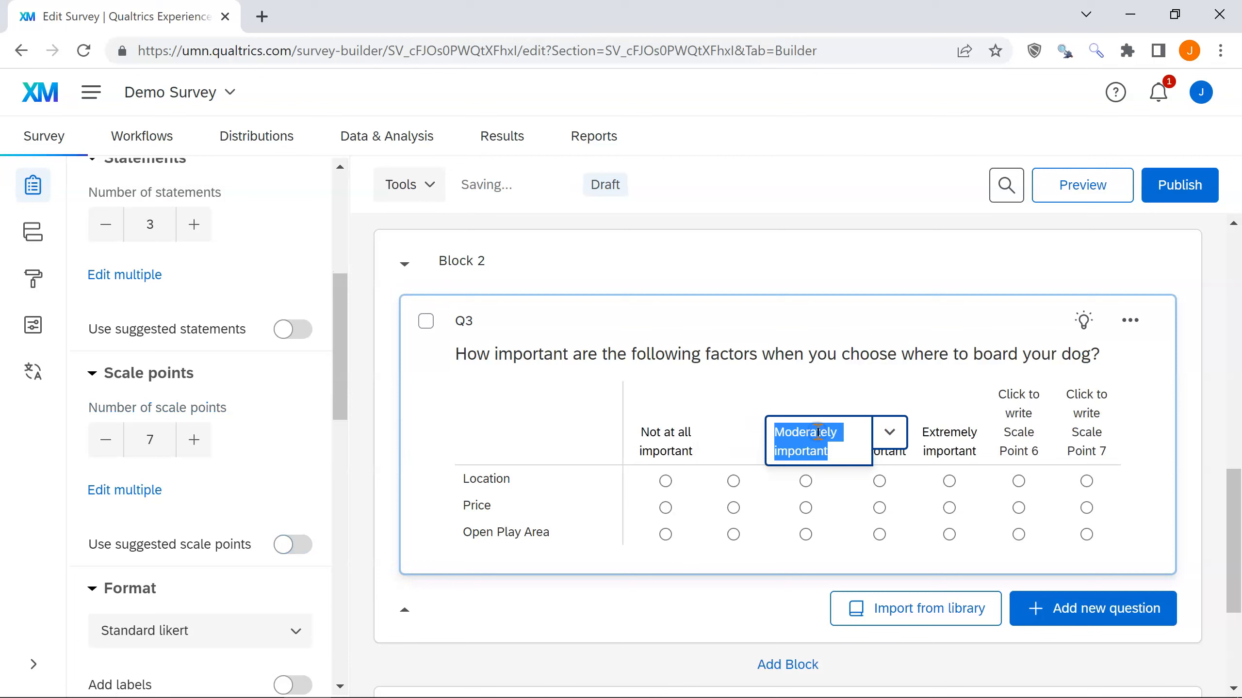
key(BackSpace)
click(874, 432)
key(BackSpace)
click(959, 437)
key(BackSpace)
click(1026, 426)
key(BackSpace)
- Label Q3's seventh scale point "Extremely Important"
click(1093, 429)
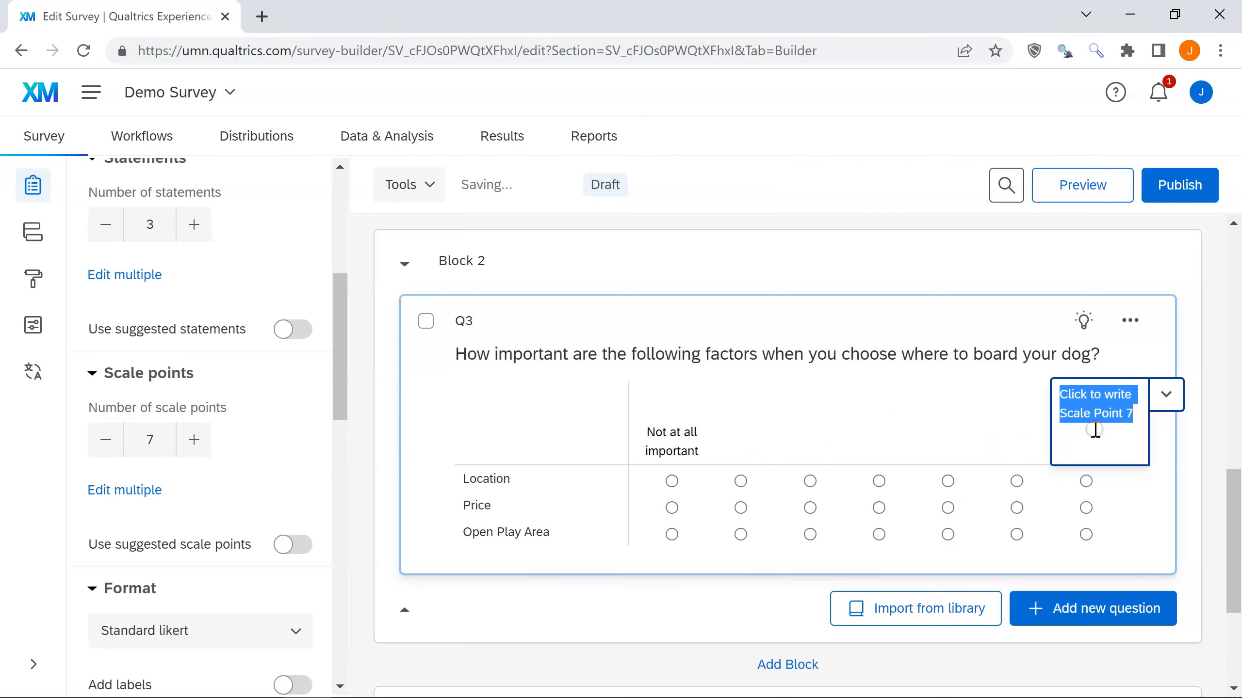
text(Extremely )
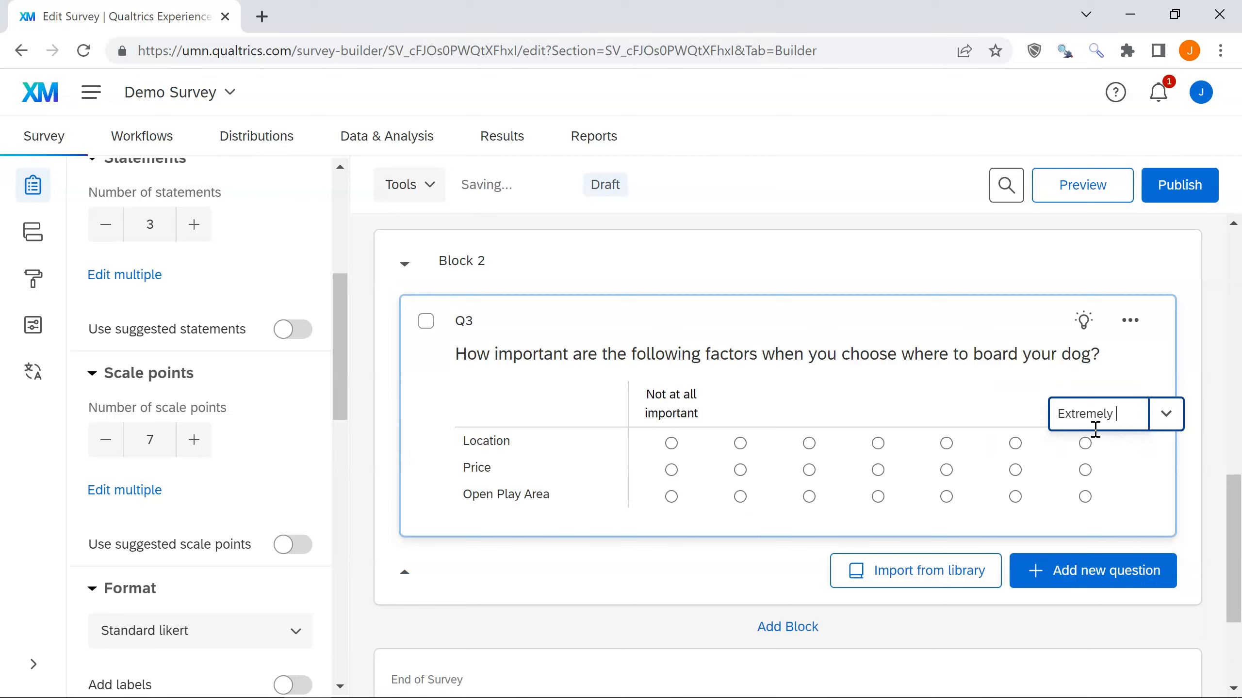
text(Important)
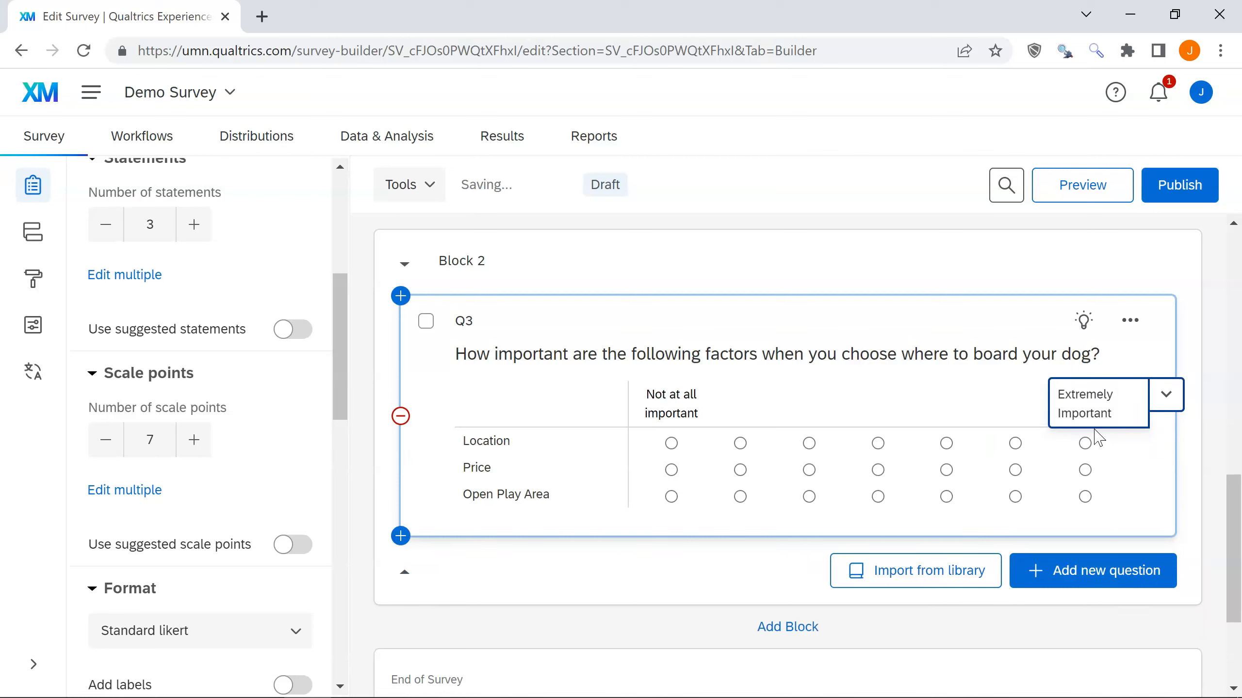
- Add a response requirement to Q3 with the Force response option
click(729, 330)
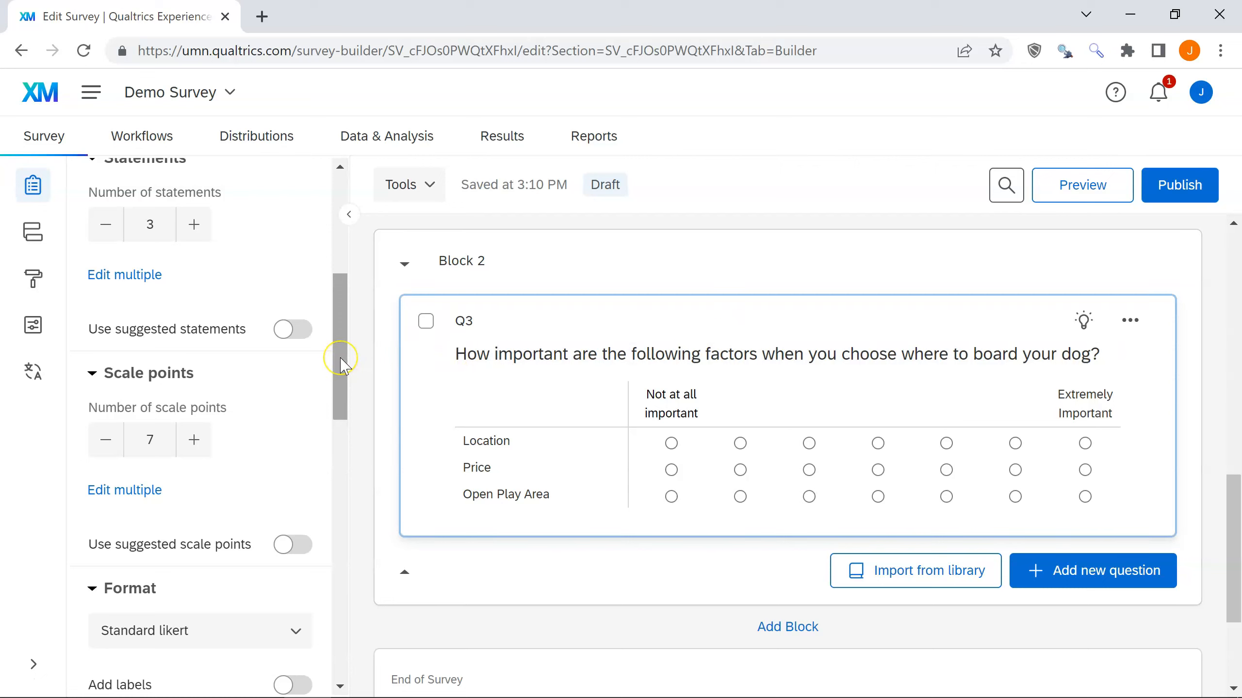
drag(345, 366, 342, 535)
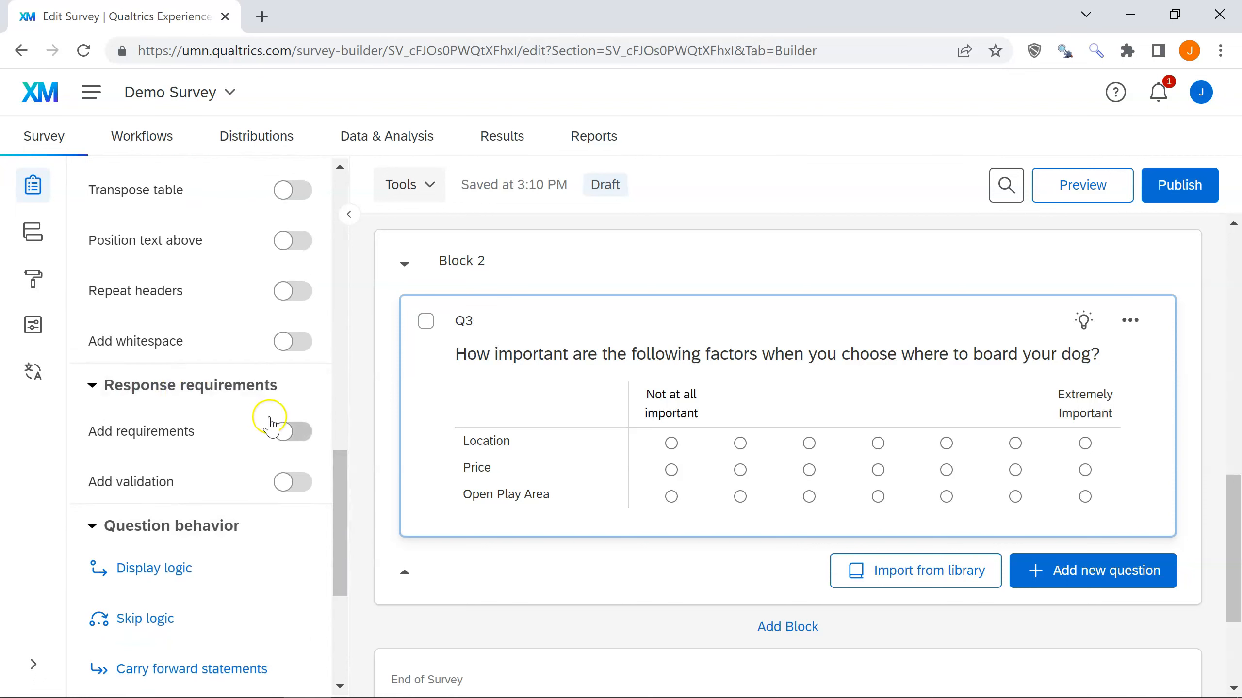
click(296, 432)
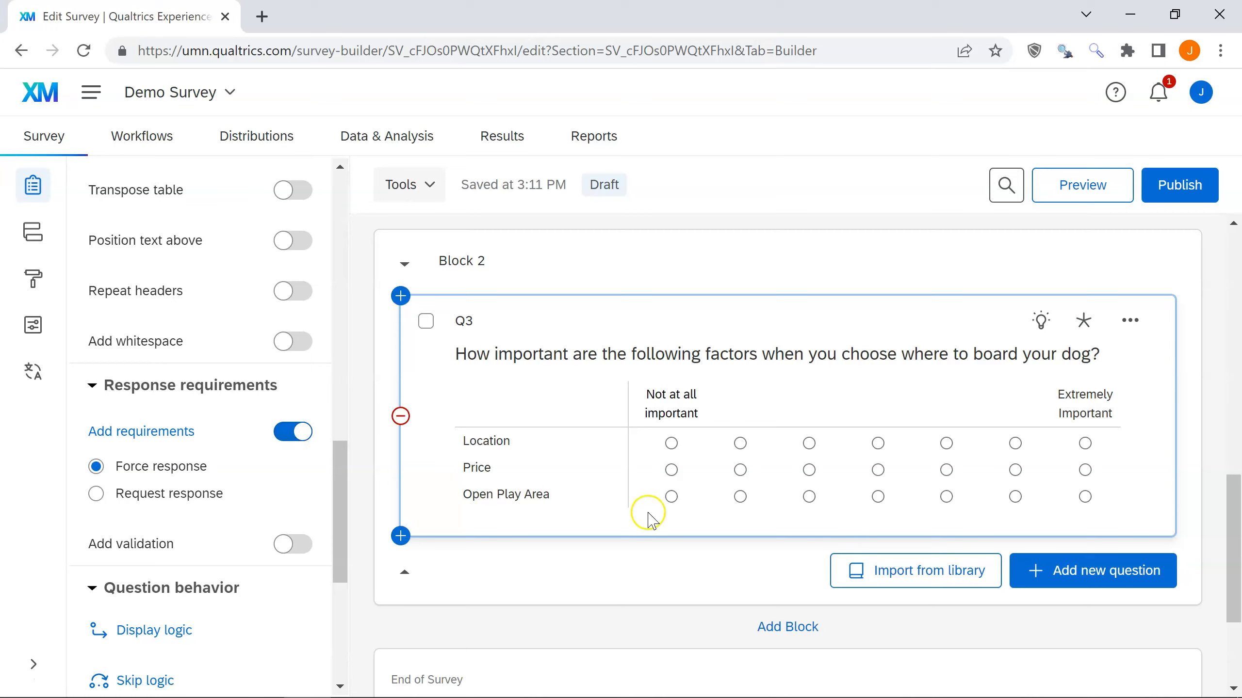
- Add another block after Block 2 and insert a Slider question in it
click(787, 627)
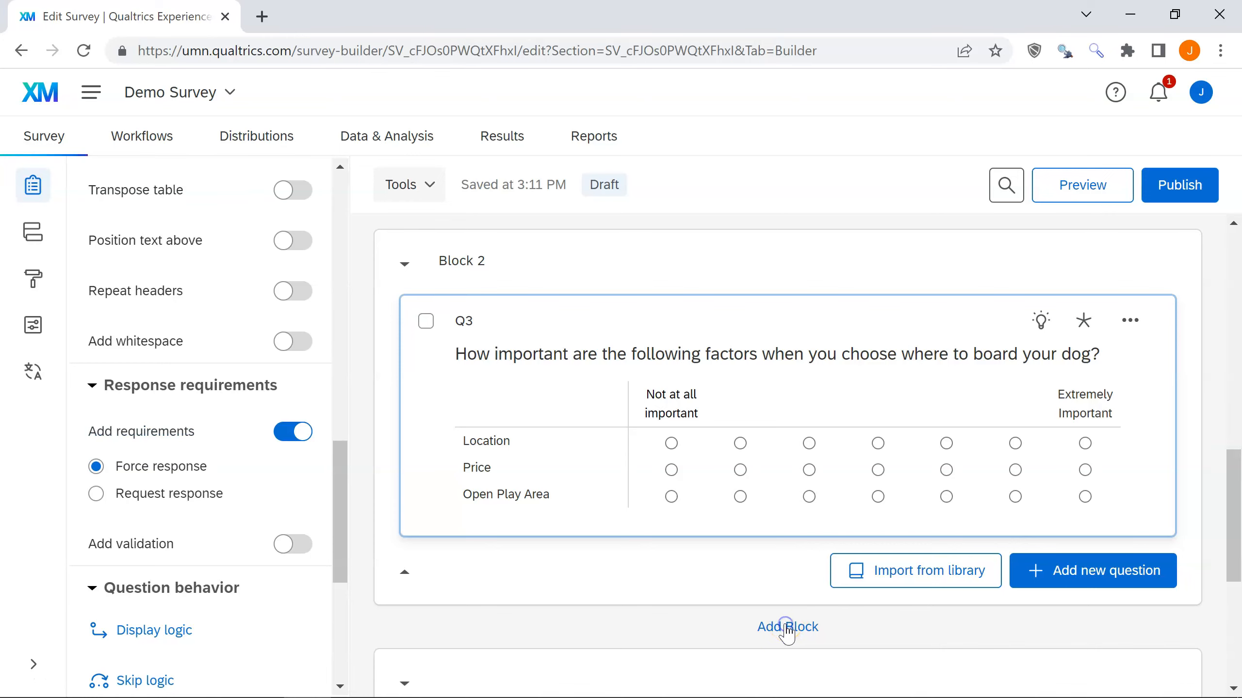
drag(1235, 498, 1235, 540)
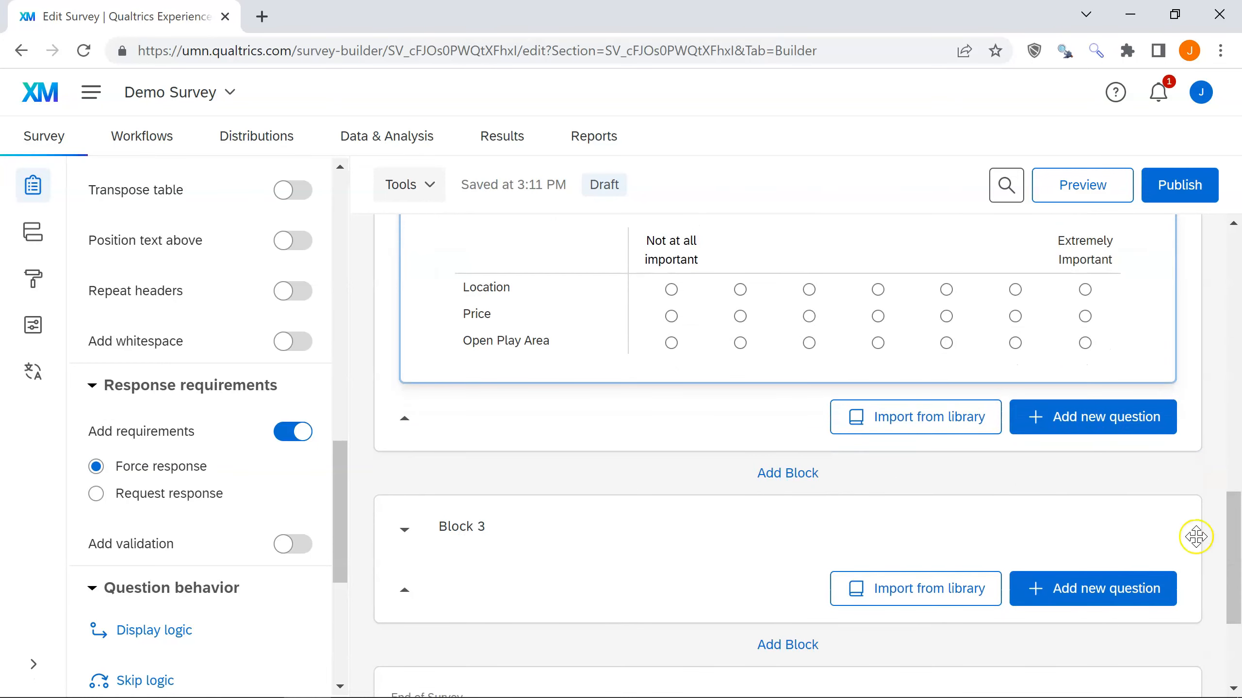
click(1098, 593)
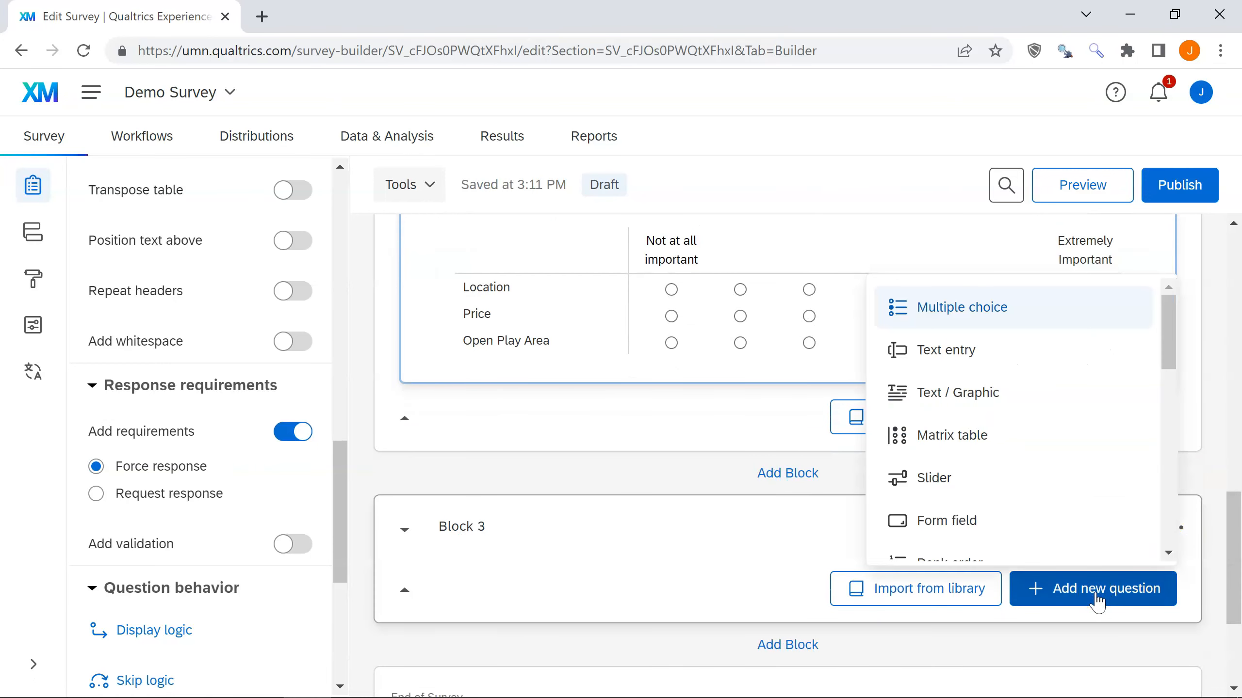
click(930, 481)
click(932, 482)
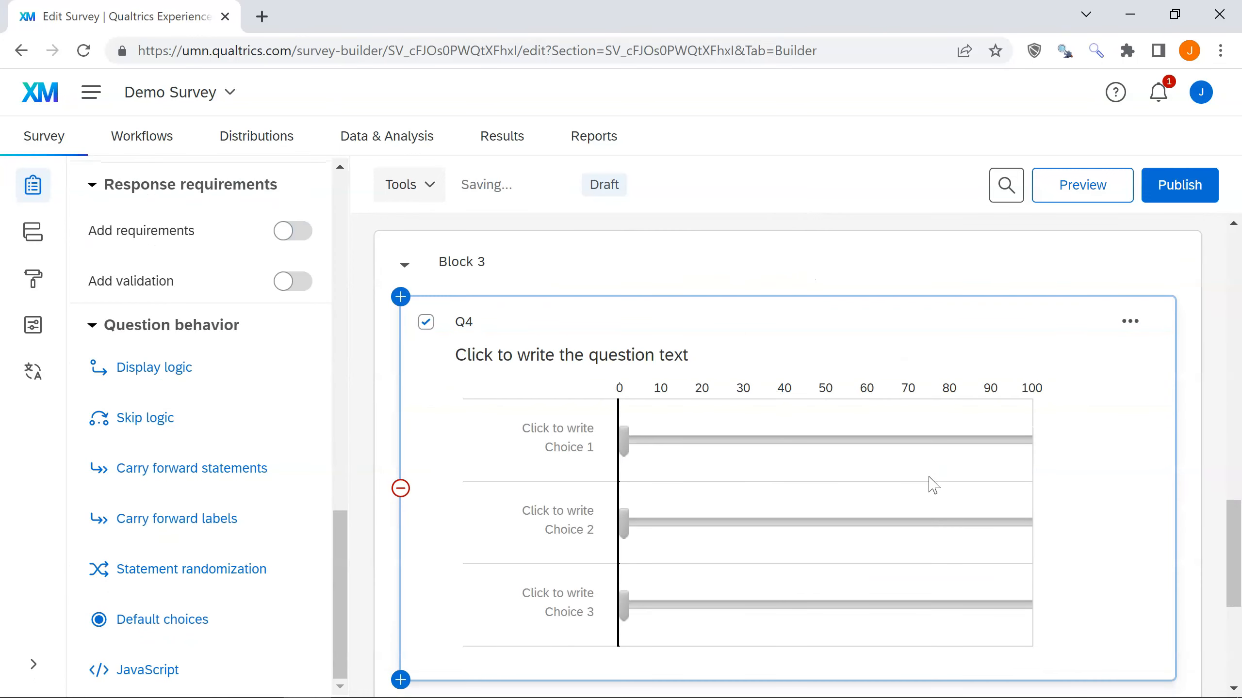
- Set Q4's question text to "How likely are you to use dog boarding services in the next 3 months?"
click(535, 361)
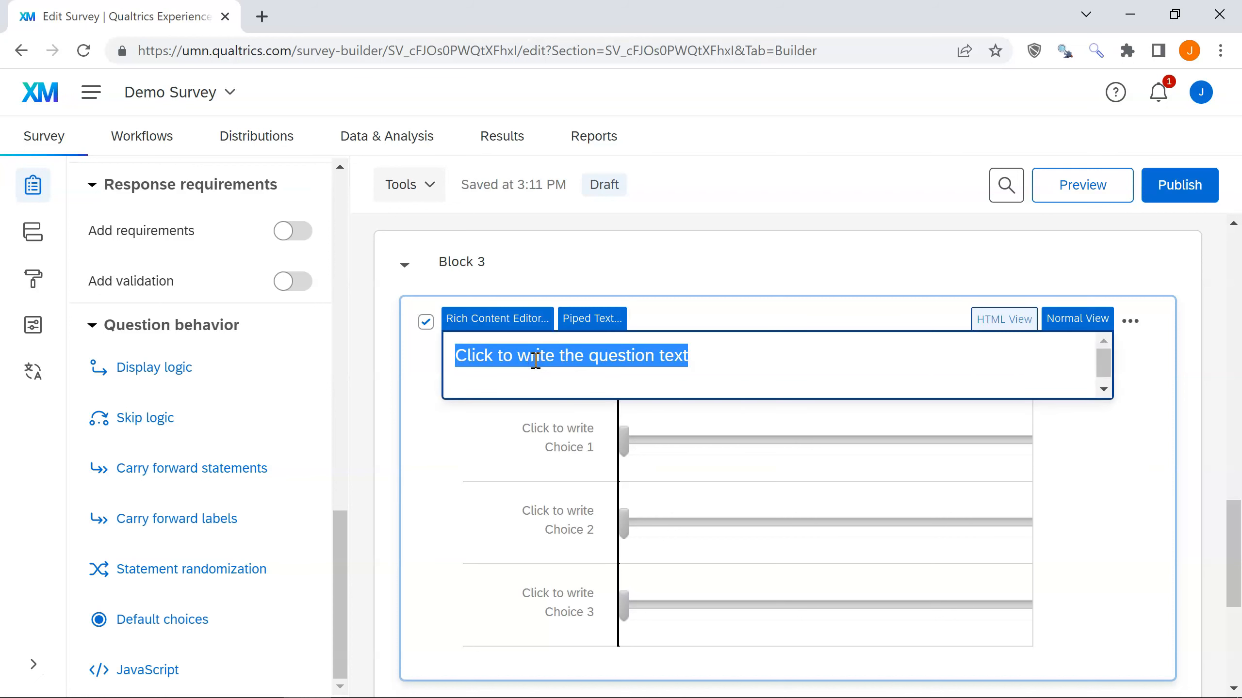
text(How likely)
text( are you to use )
text(dog boarding serv)
text(iers)
key(BackSpace)
key(BackSpace)
key(BackSpace)
key(BackSpace)
text(ic)
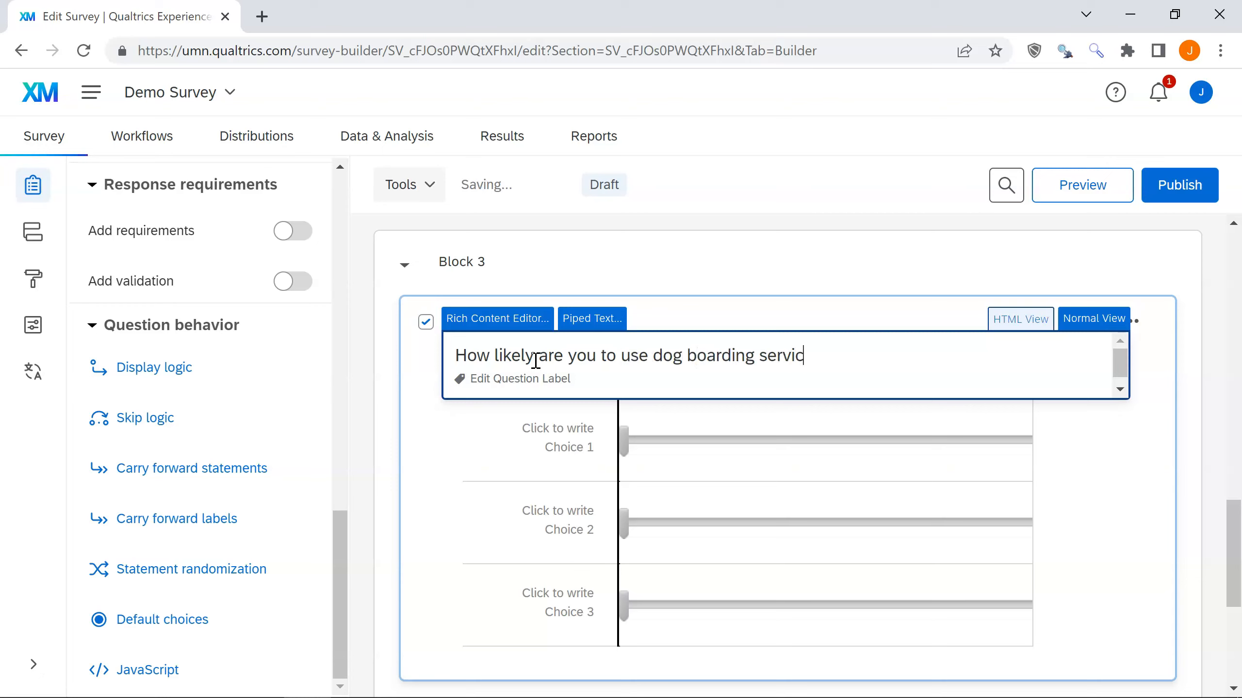
text(es in the next 3 months?)
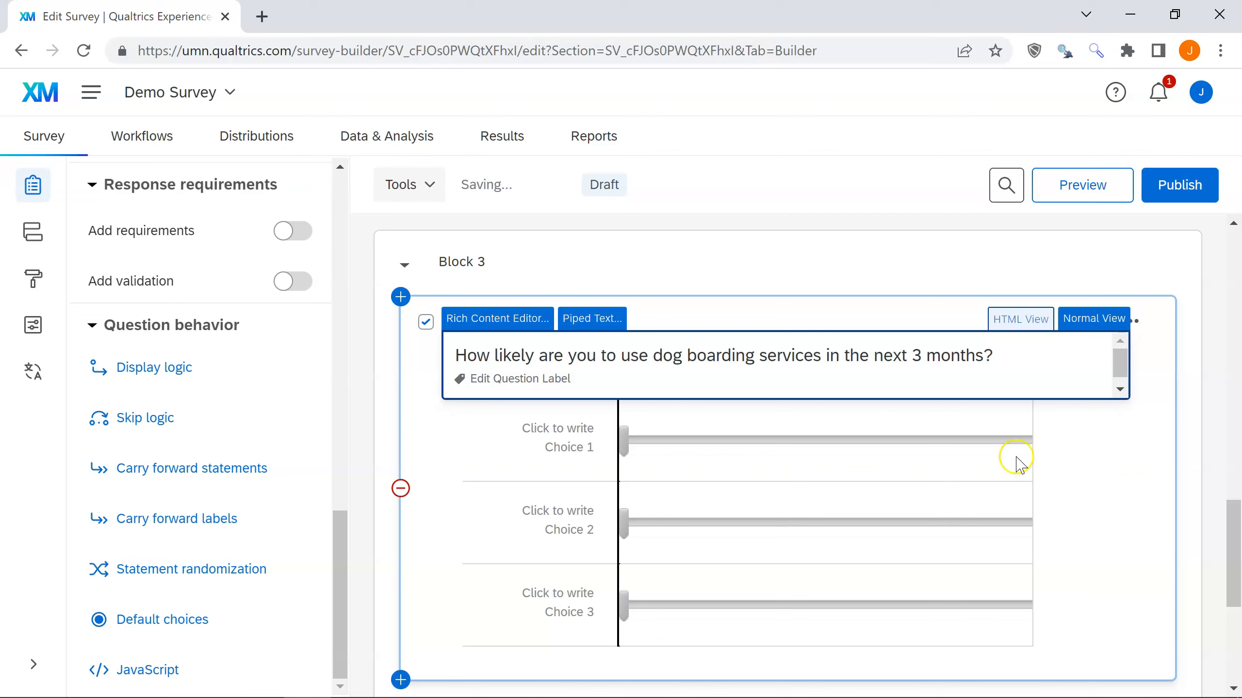
click(1190, 380)
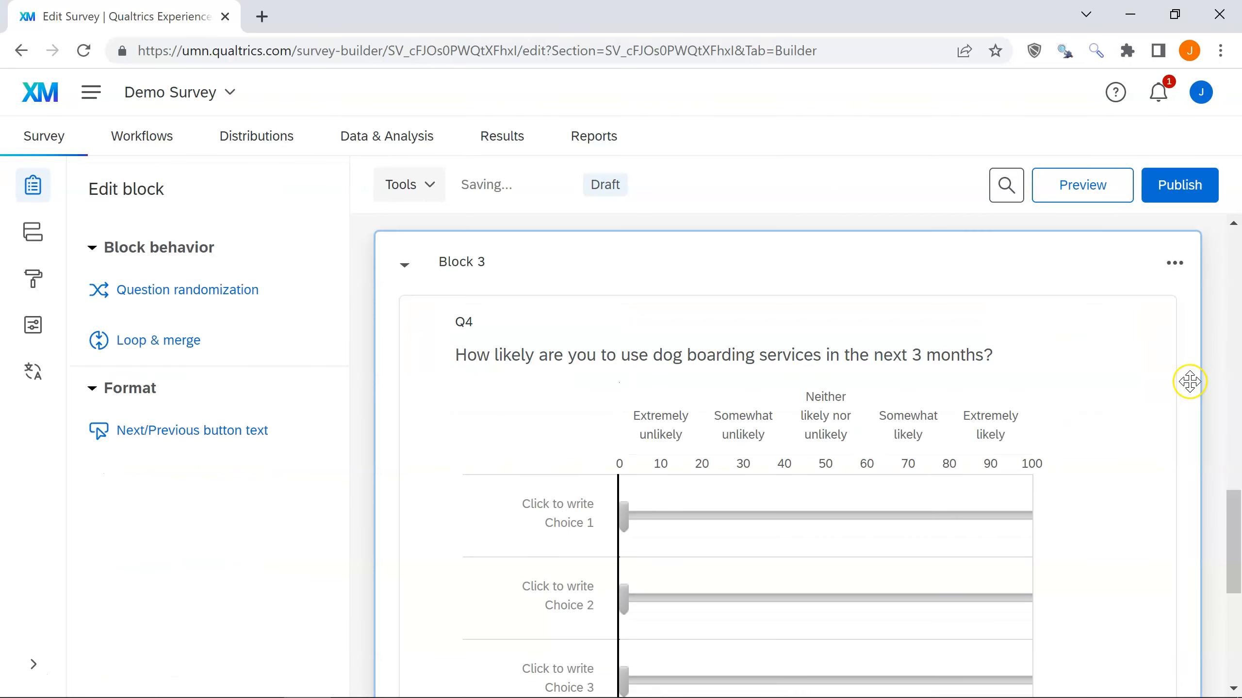
- Clear the three middle labels above Q4's slider scale, keeping only "Extremely unlikely" and "Extremely likely"
click(739, 425)
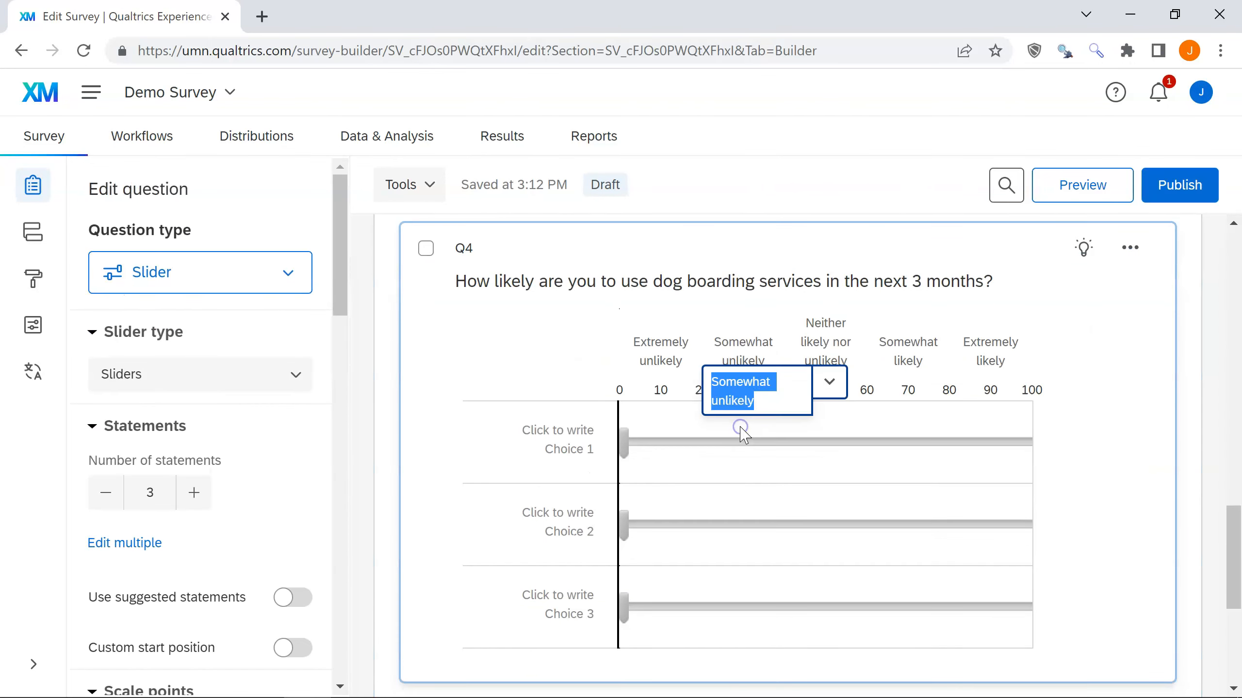
click(827, 331)
key(BackSpace)
click(919, 340)
key(BackSpace)
click(1157, 347)
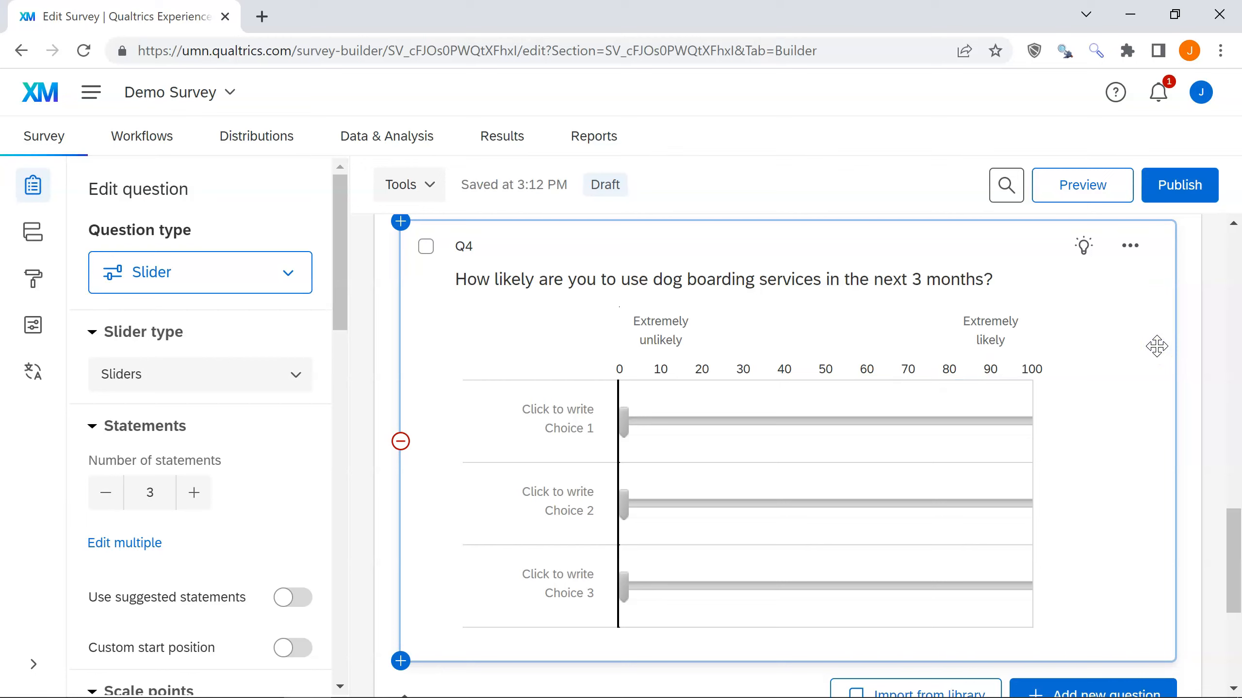
- Add a response requirement to Q4 with the Force response option
click(336, 473)
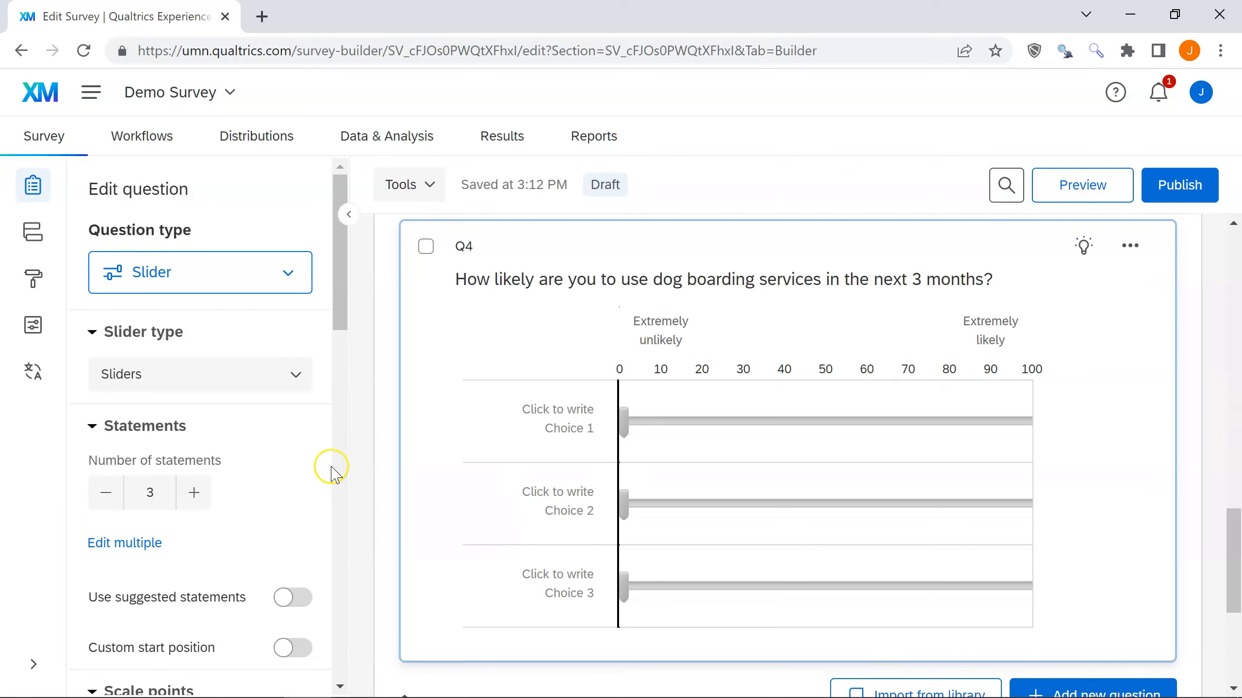
click(337, 500)
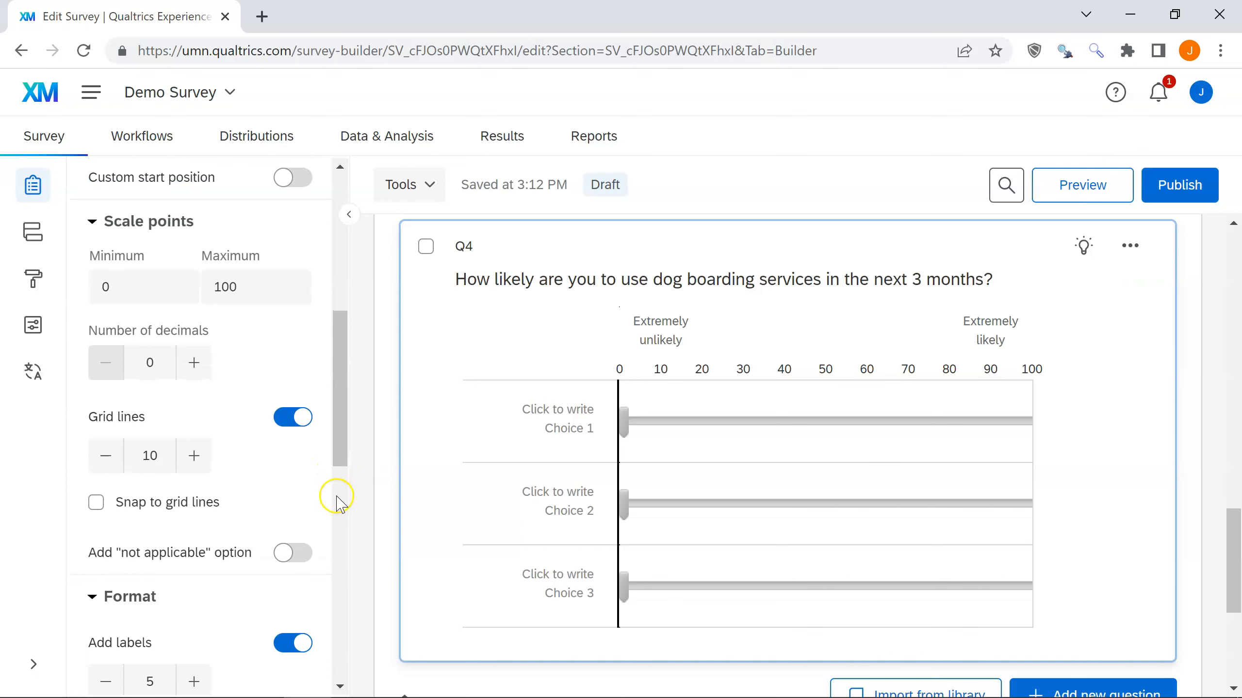
click(299, 494)
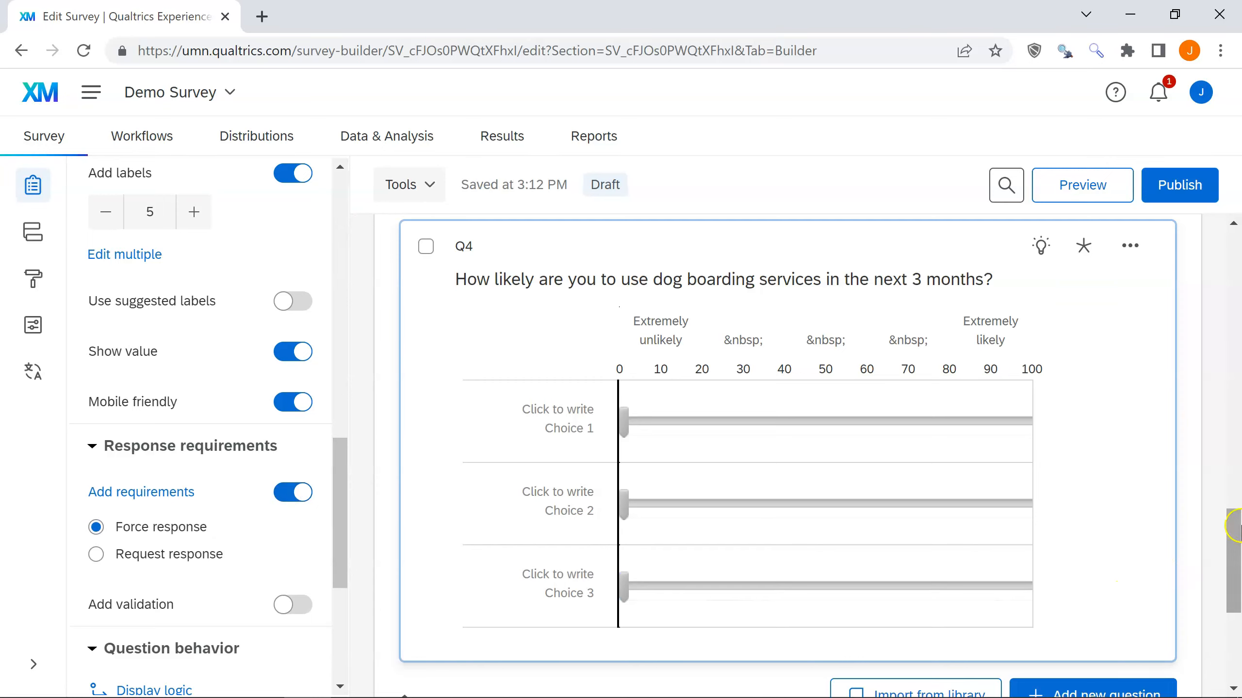
- Add another block after the slider question's block and insert a Text entry question in it
drag(1234, 538, 1236, 587)
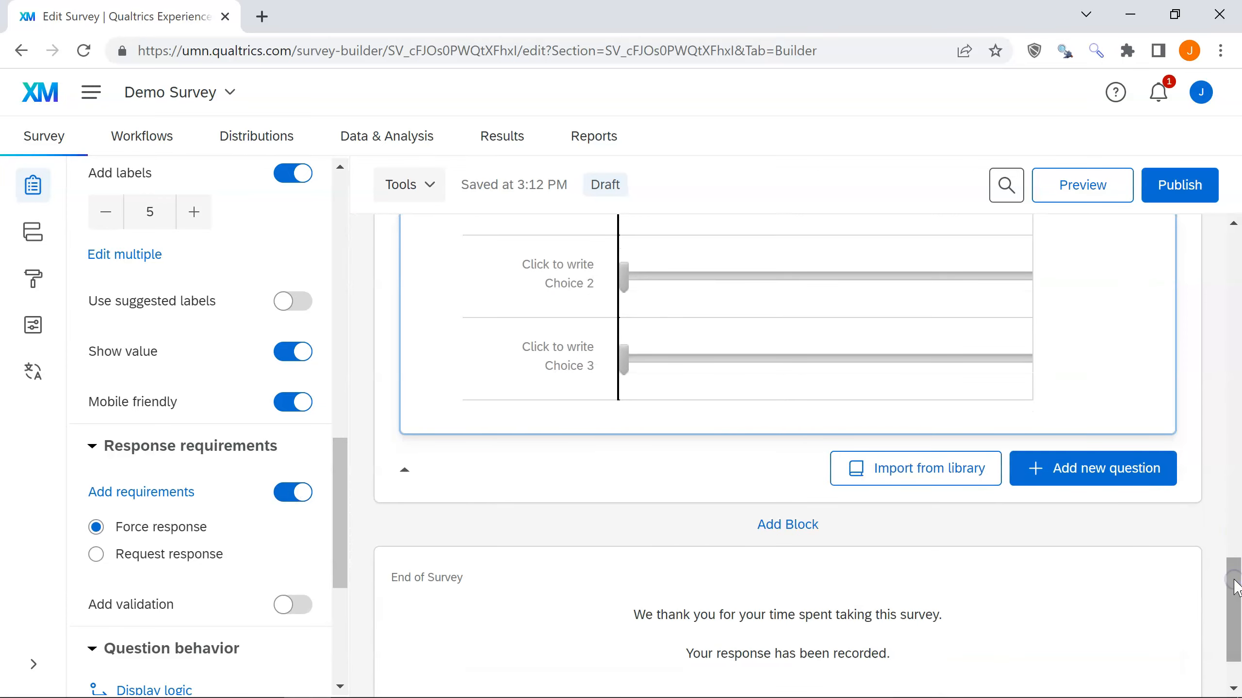
click(780, 529)
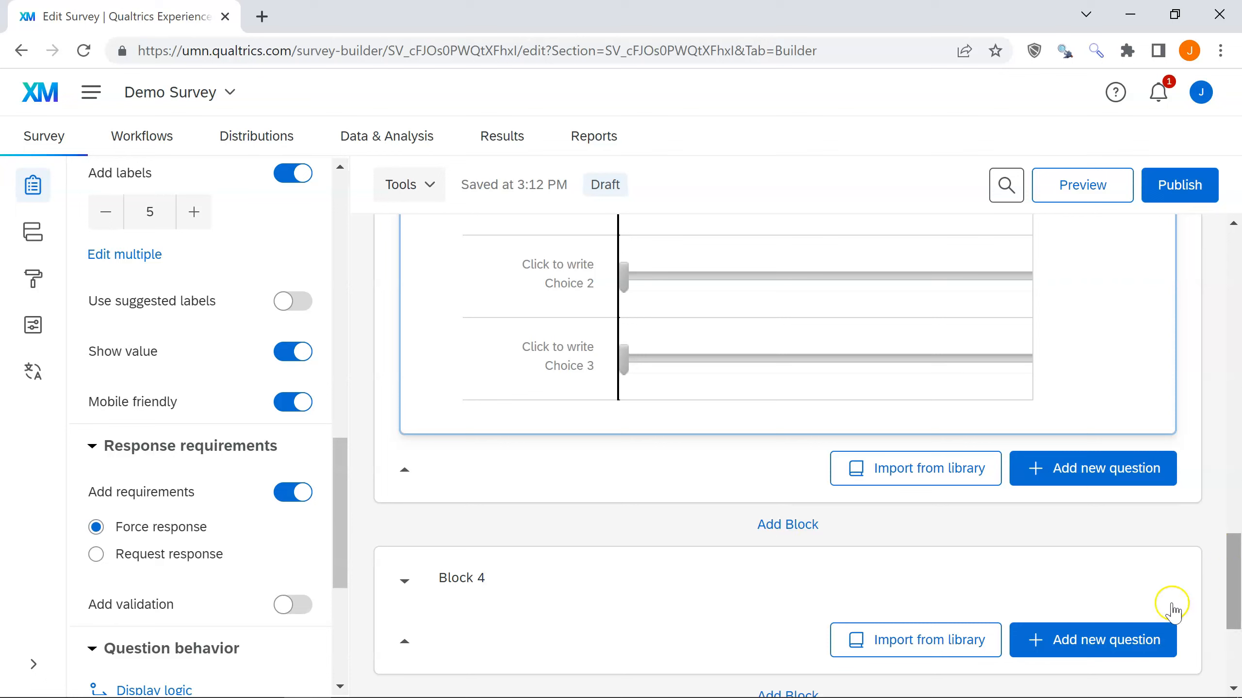
click(1095, 648)
click(1096, 648)
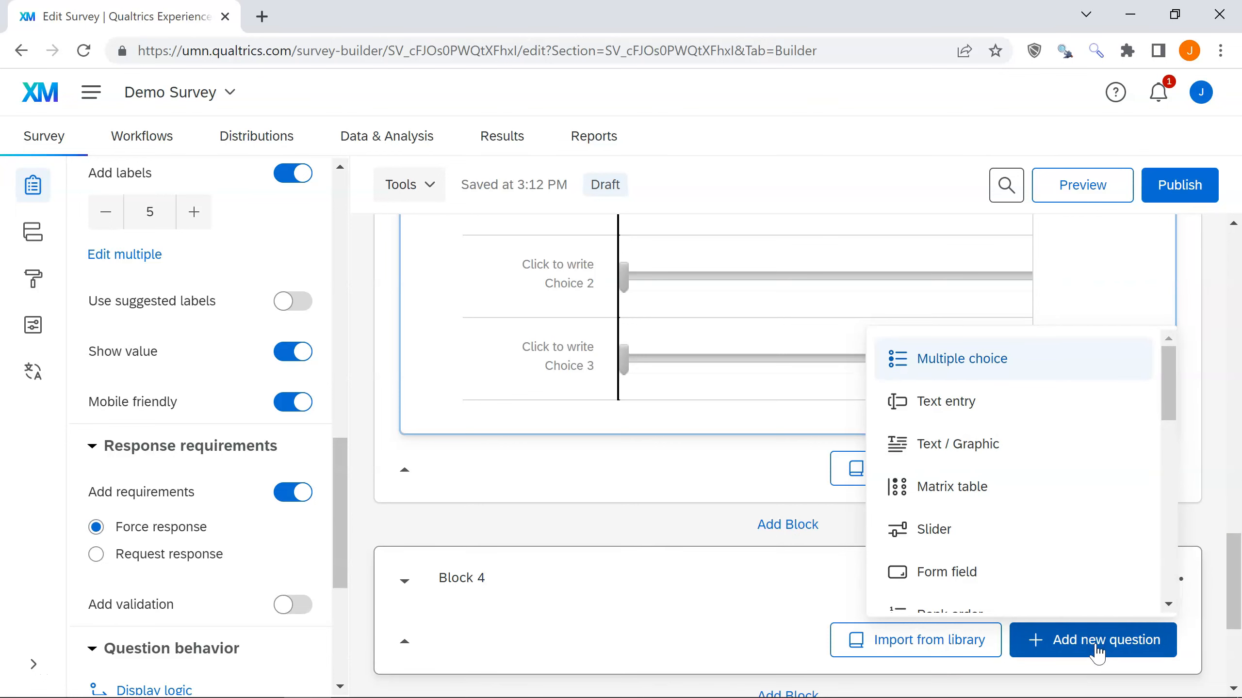
click(952, 412)
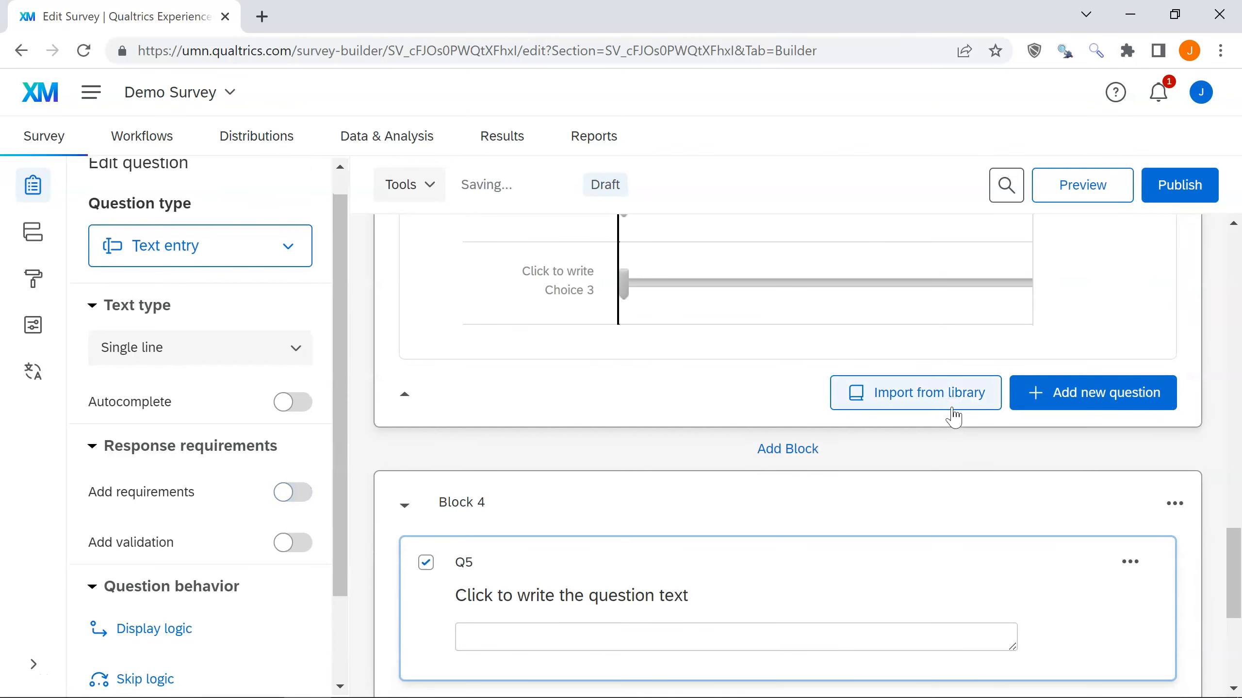
- Set Q5's question text to "If you have any comments about the study, please list them below."
click(545, 597)
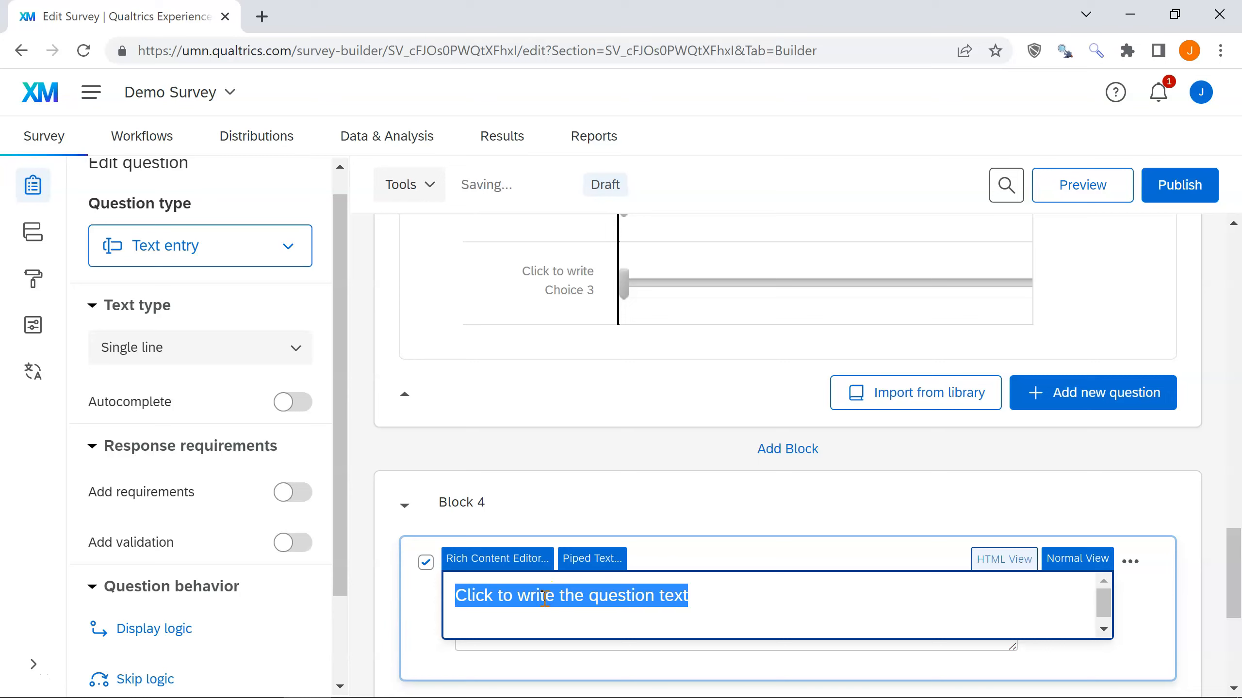
text(If you have any comments about the study, please list them below.)
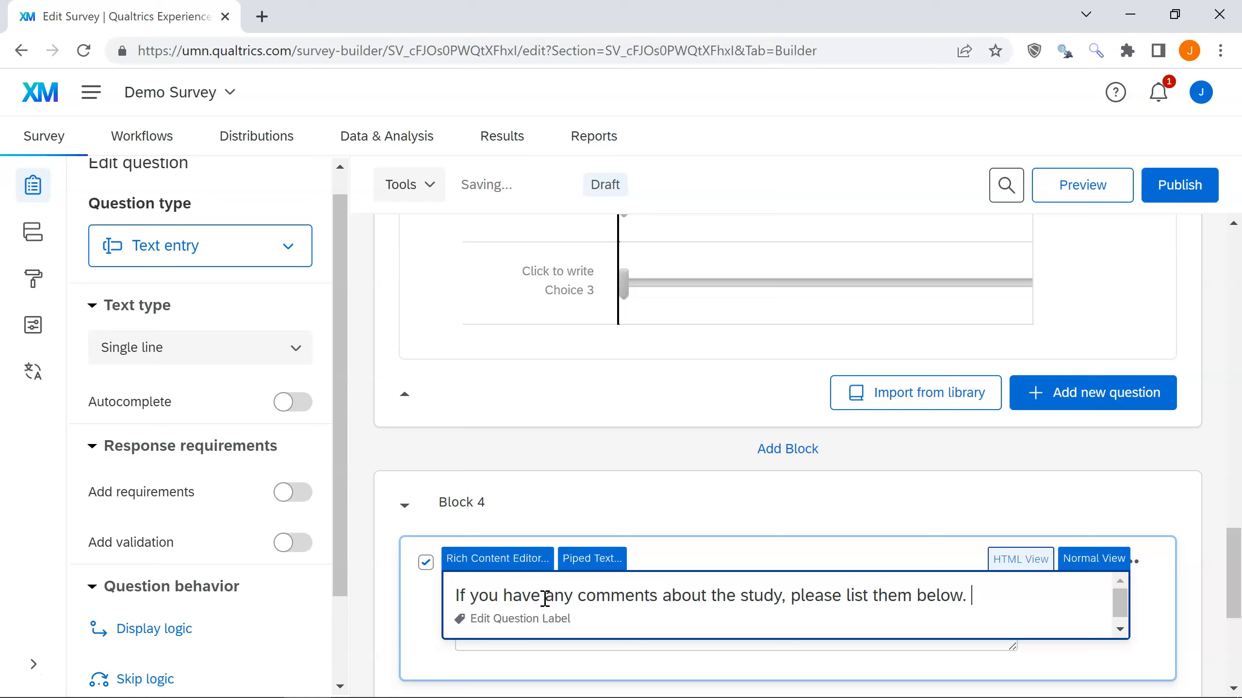
- Append "These comments could include anything you had trouble understanding, items that were unclear, guesses of the study's purpose, etc." to Q5's text
text( These comment)
key(ctrl+BackSpace)
text(comments could includ)
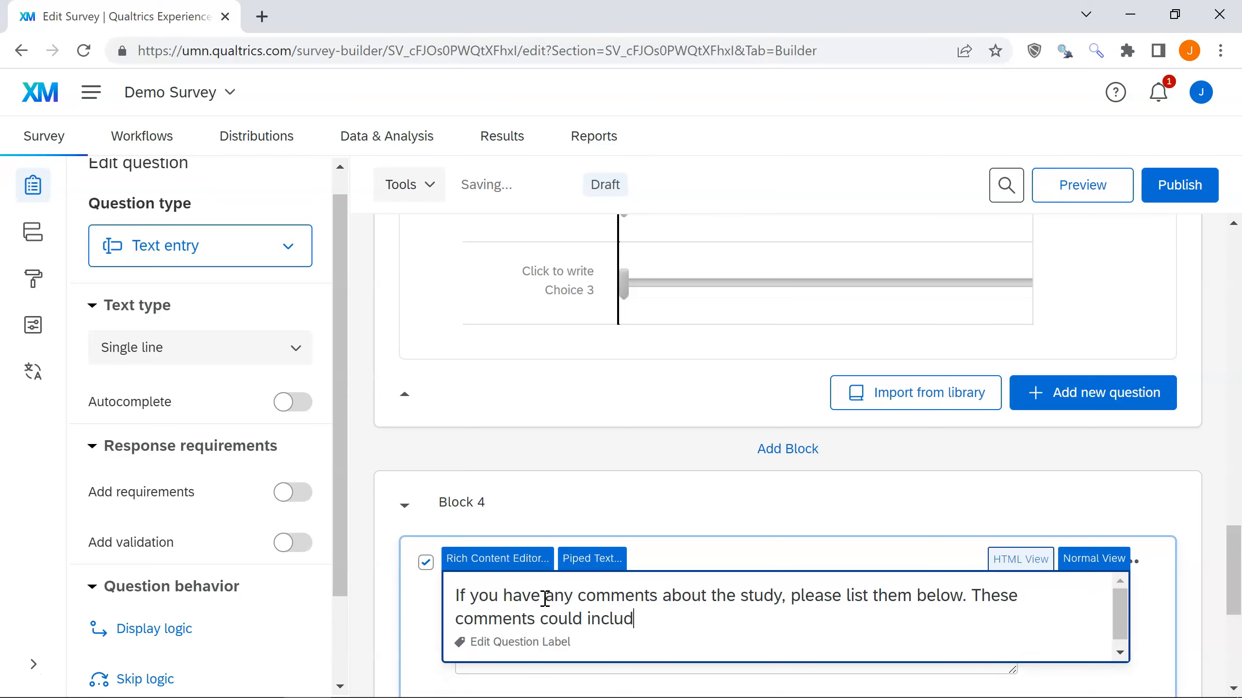
text(e anything you had trouble understanding)
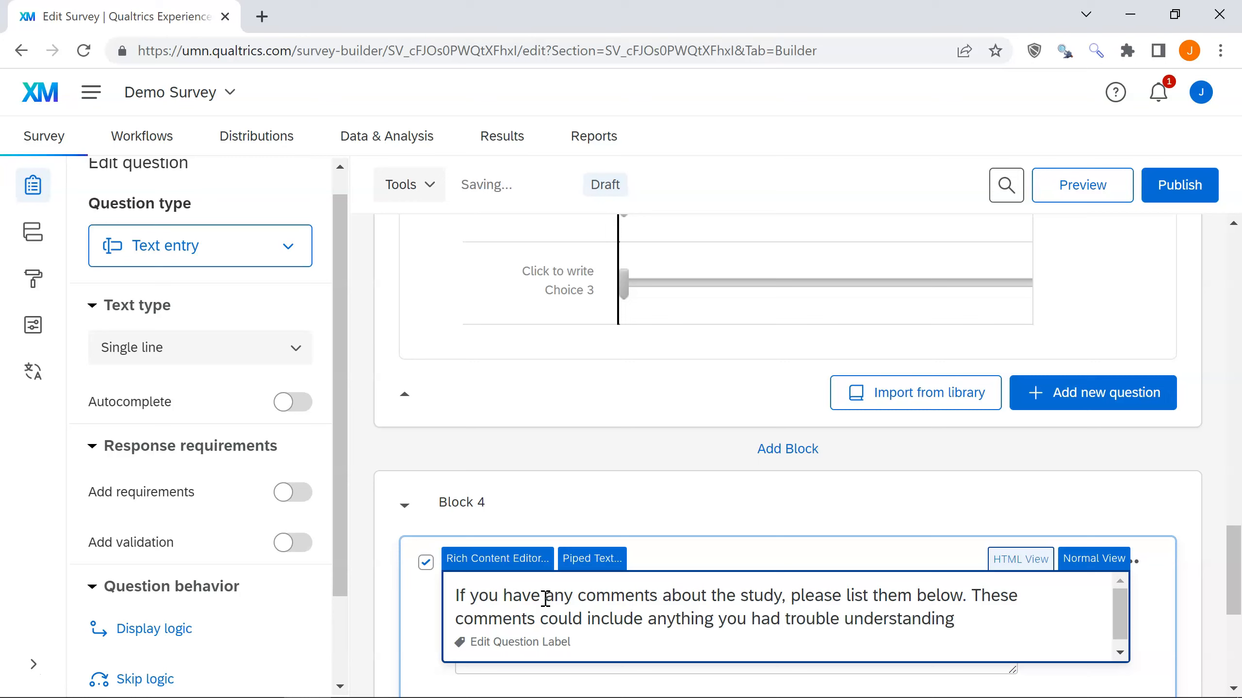
text(, items that were)
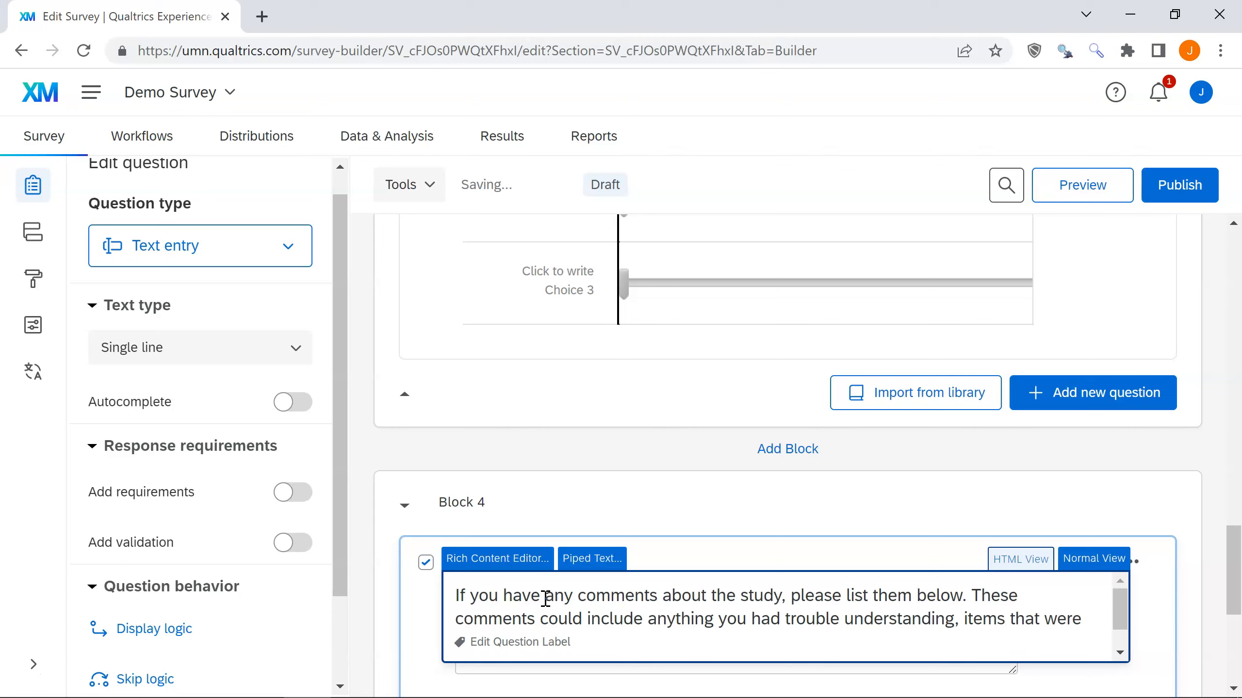
text( unclear, guesses of )
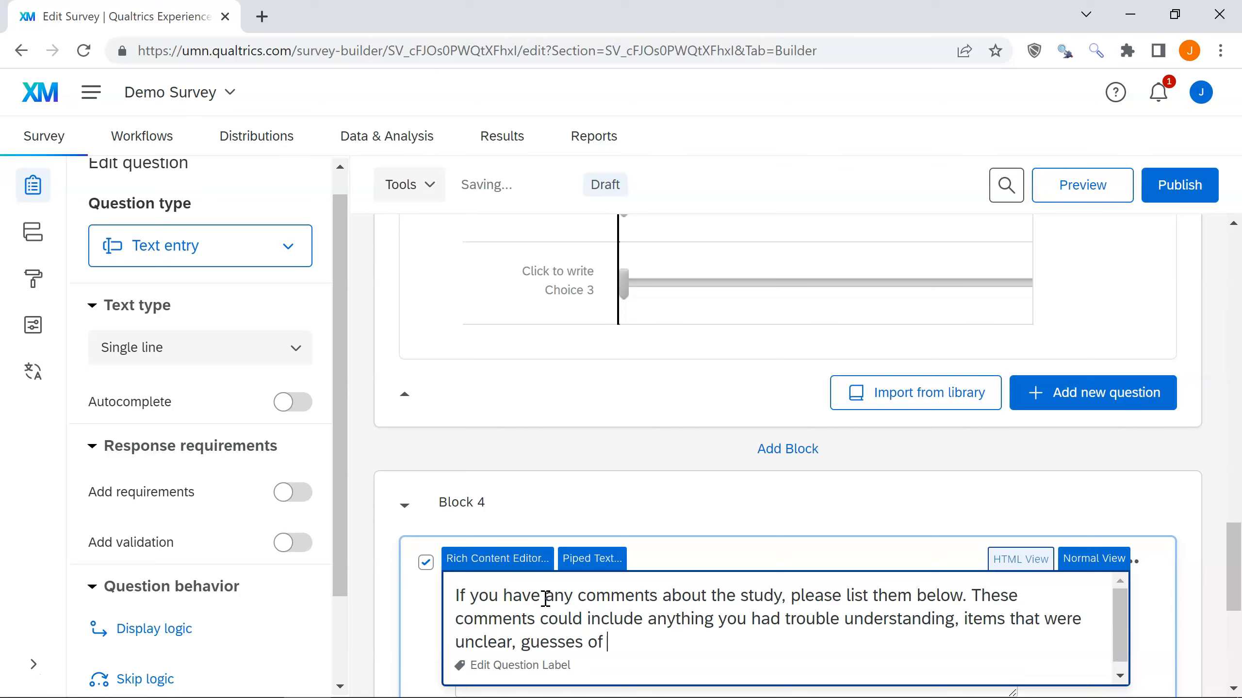
text(the study's purpose)
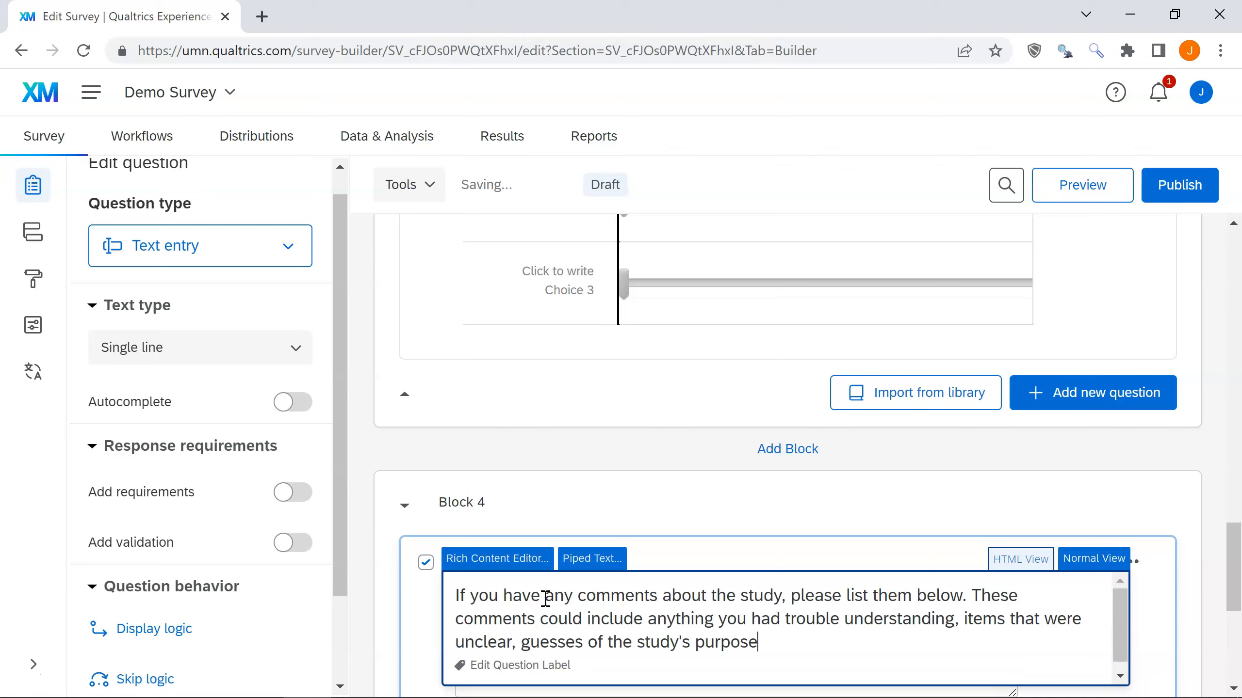
text(, etc.)
click(773, 511)
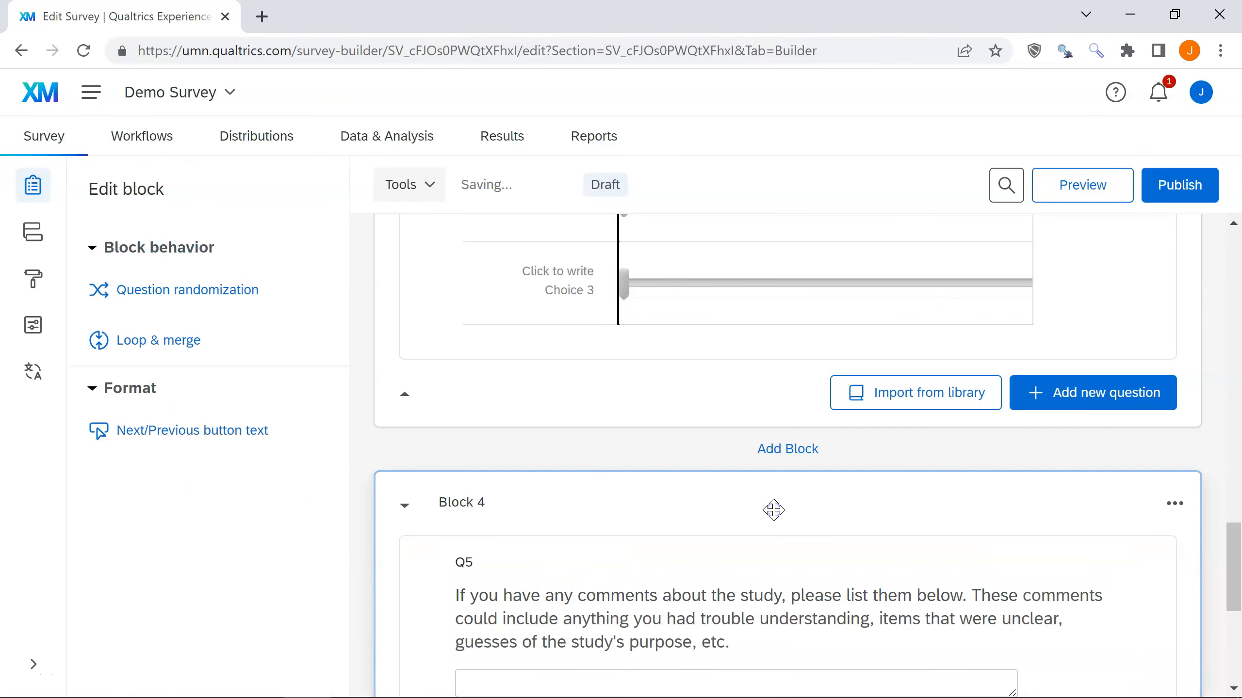
- Change Q5's text type to Essay text box and enlarge its answer box to several lines high
click(620, 572)
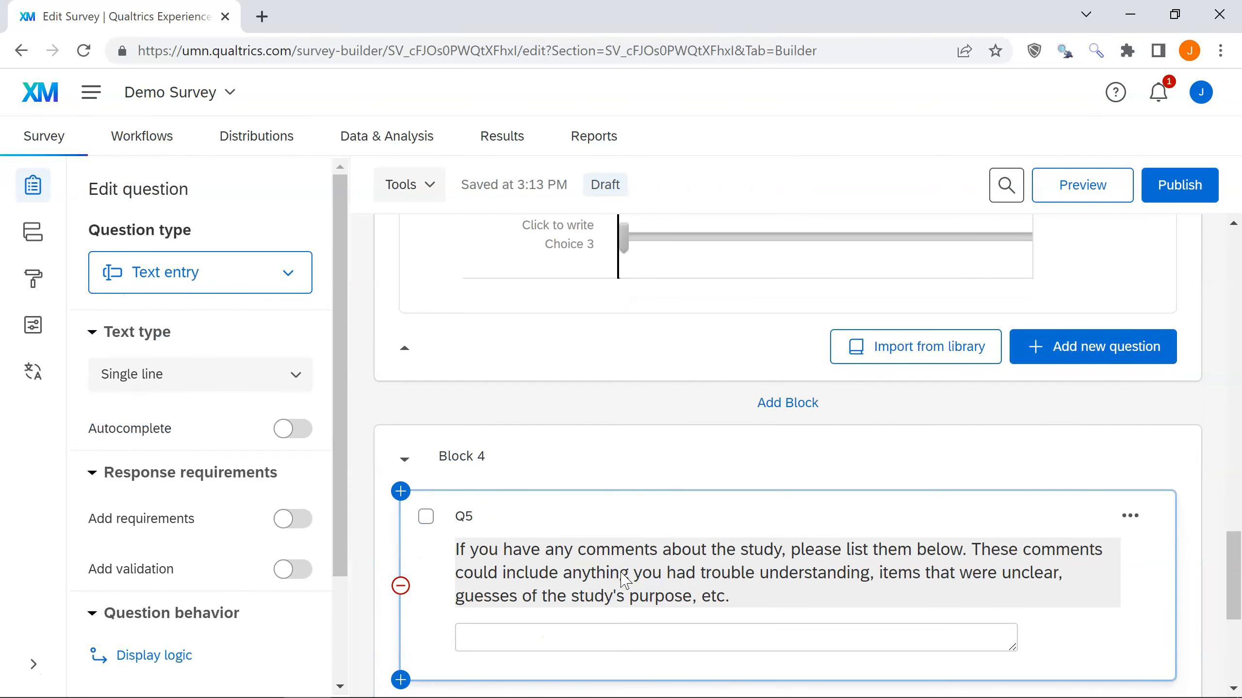
click(296, 376)
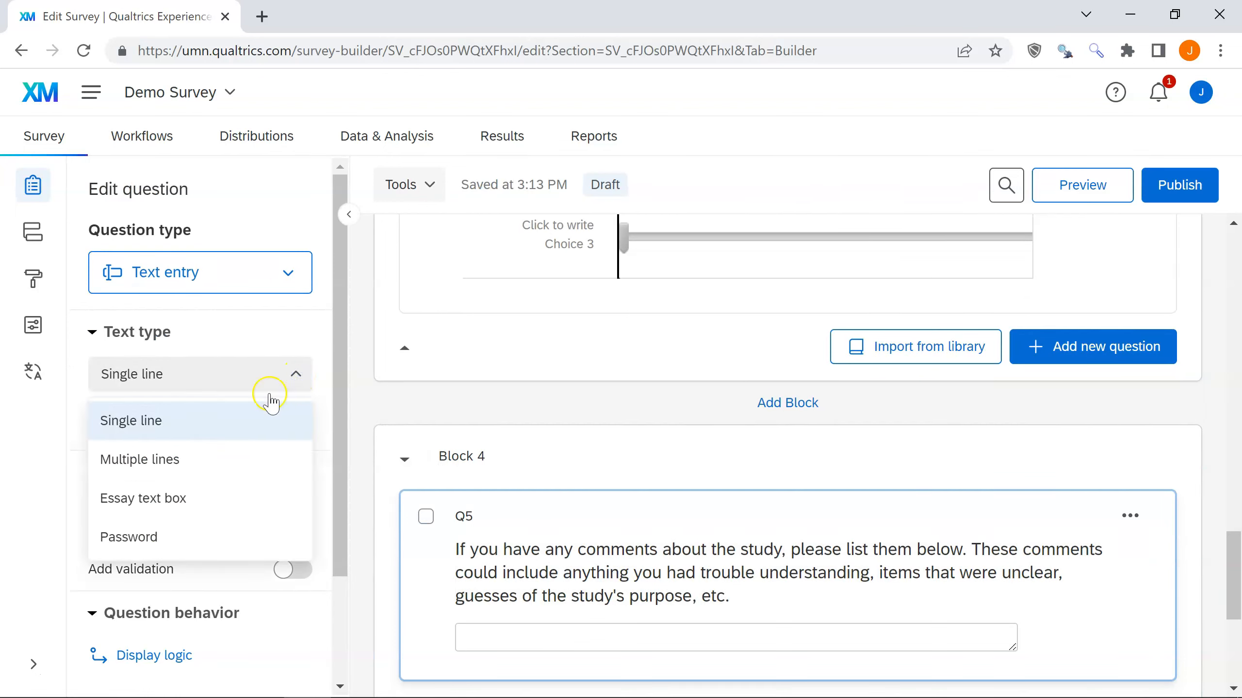
click(148, 508)
click(149, 508)
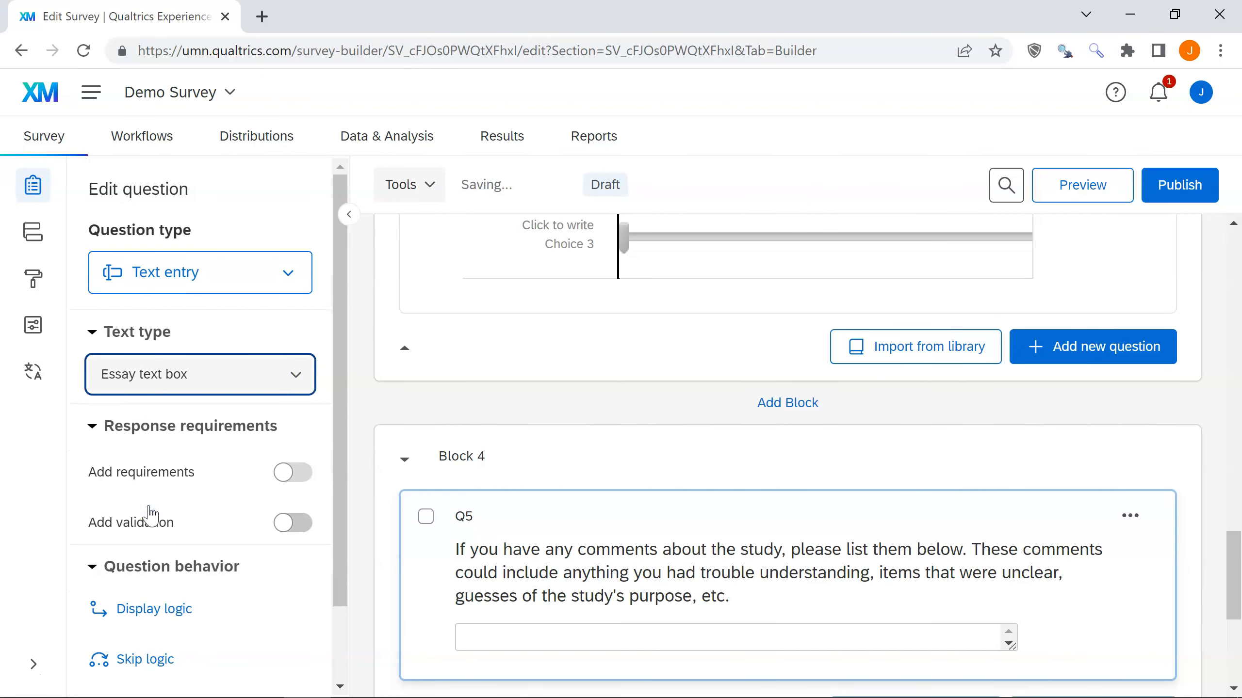
drag(1230, 568, 1230, 590)
drag(1011, 521, 1011, 585)
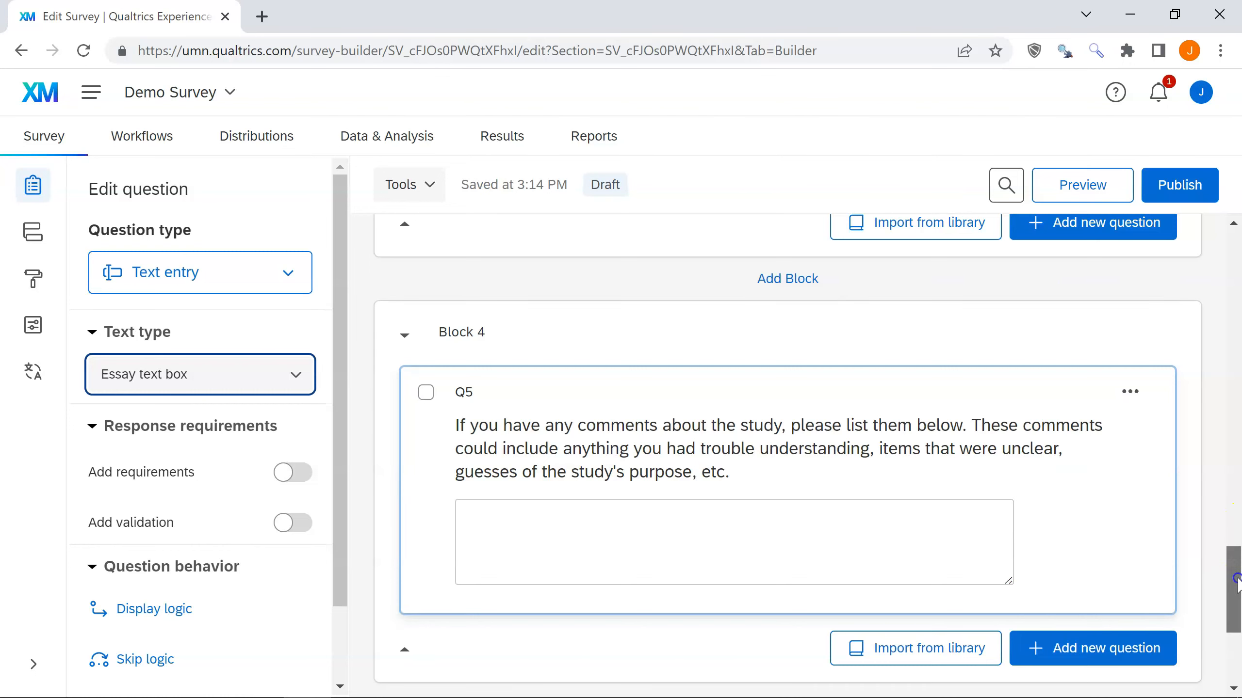
- Switch the end of survey message from the default to a Custom message
drag(1236, 582, 1236, 629)
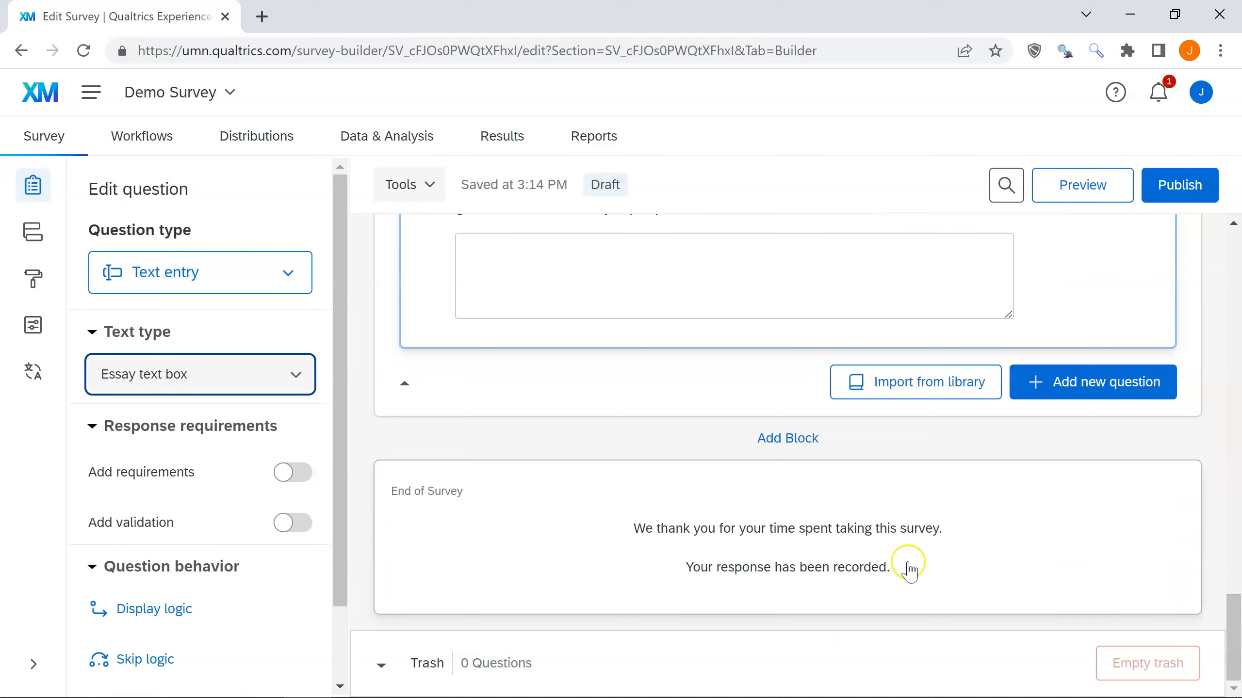
click(712, 529)
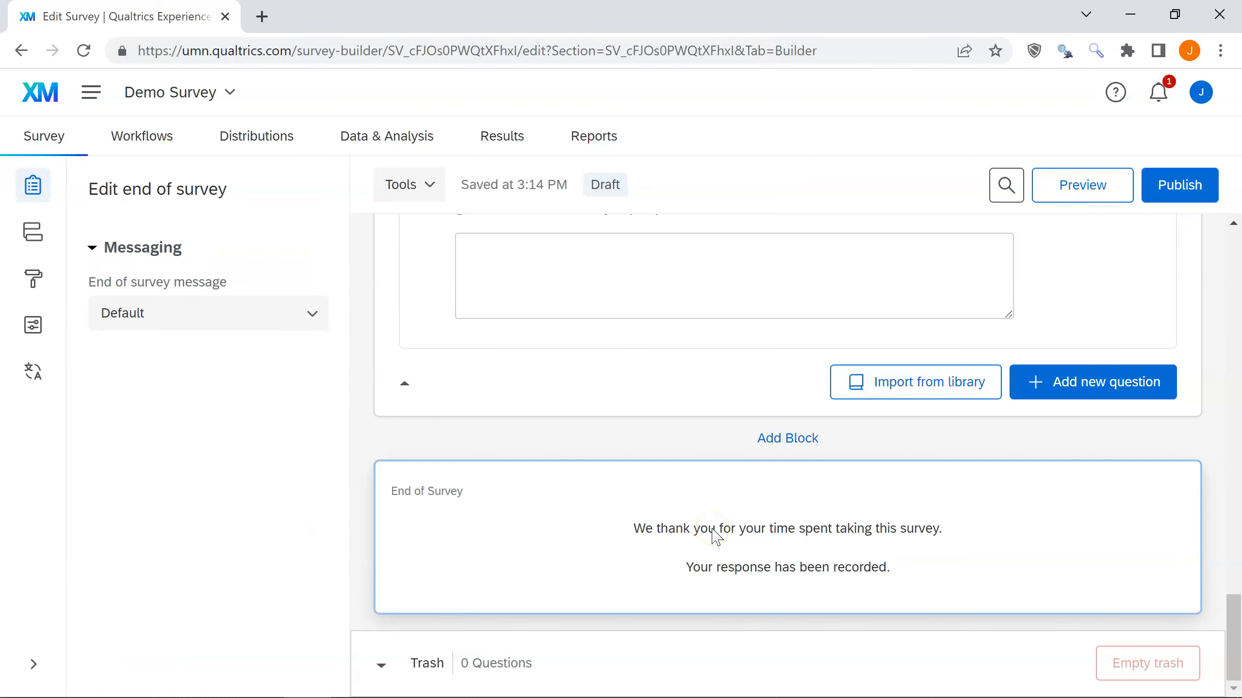
click(315, 320)
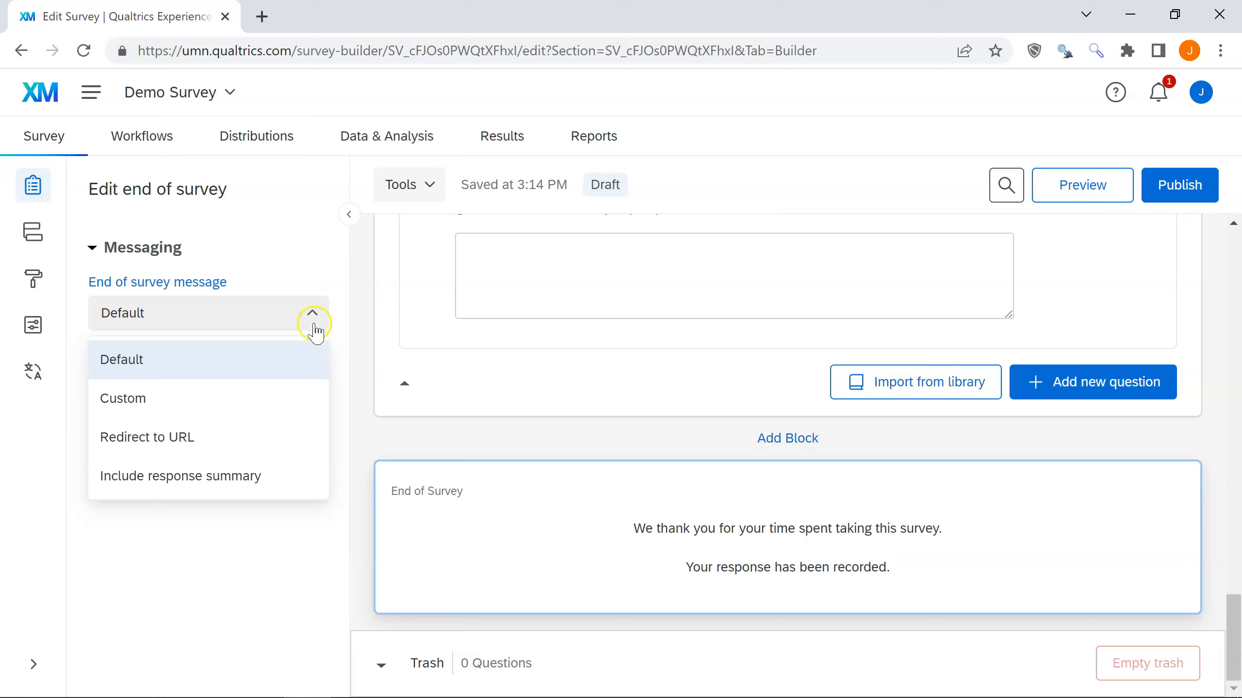
click(131, 406)
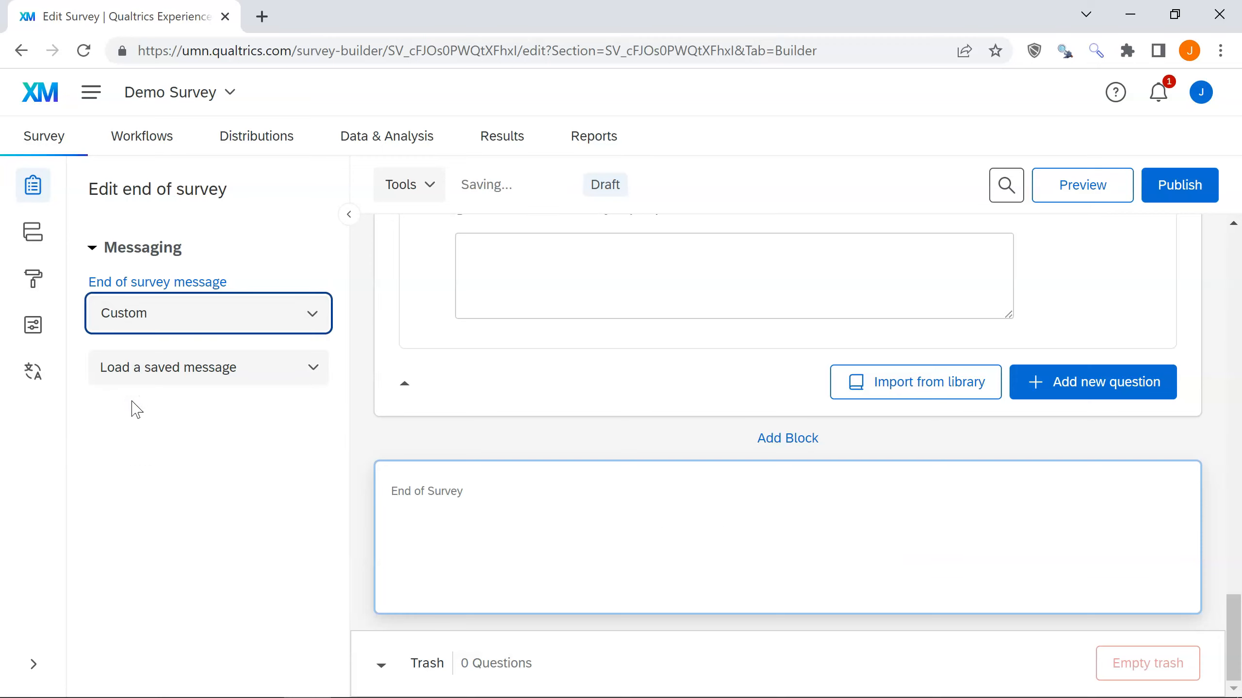
- Create a new end of survey message in the personal library with the description "MTurk Code"
click(315, 372)
click(301, 427)
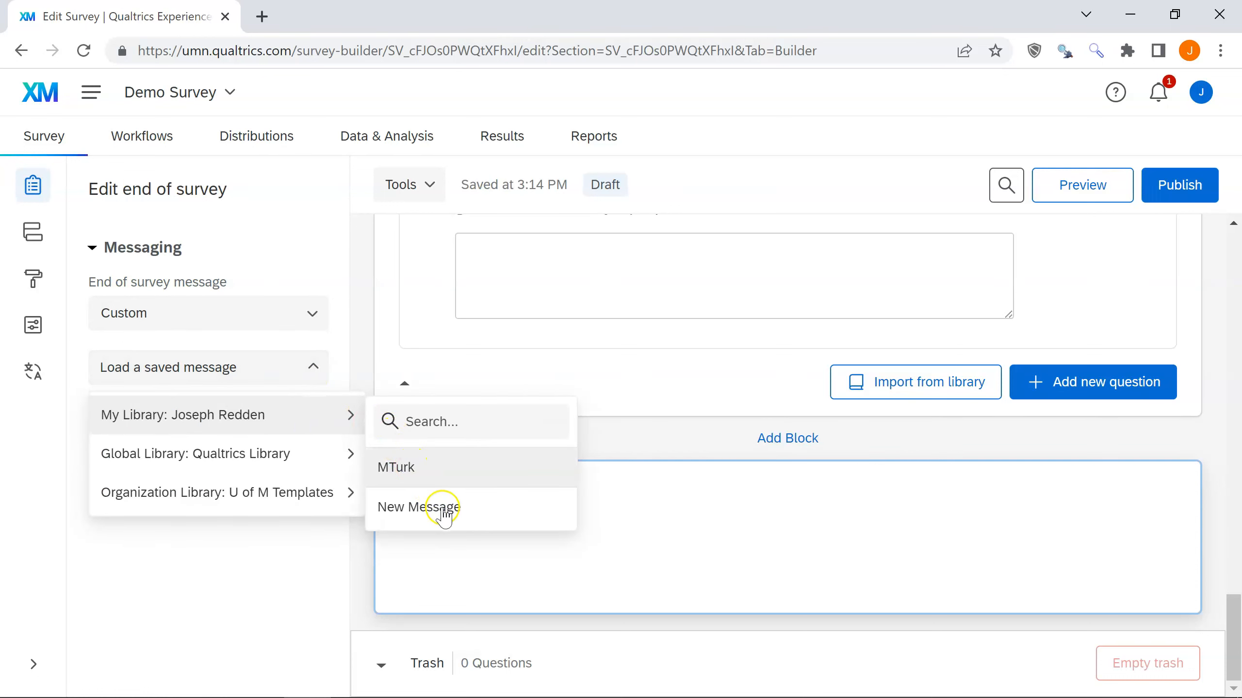
click(447, 513)
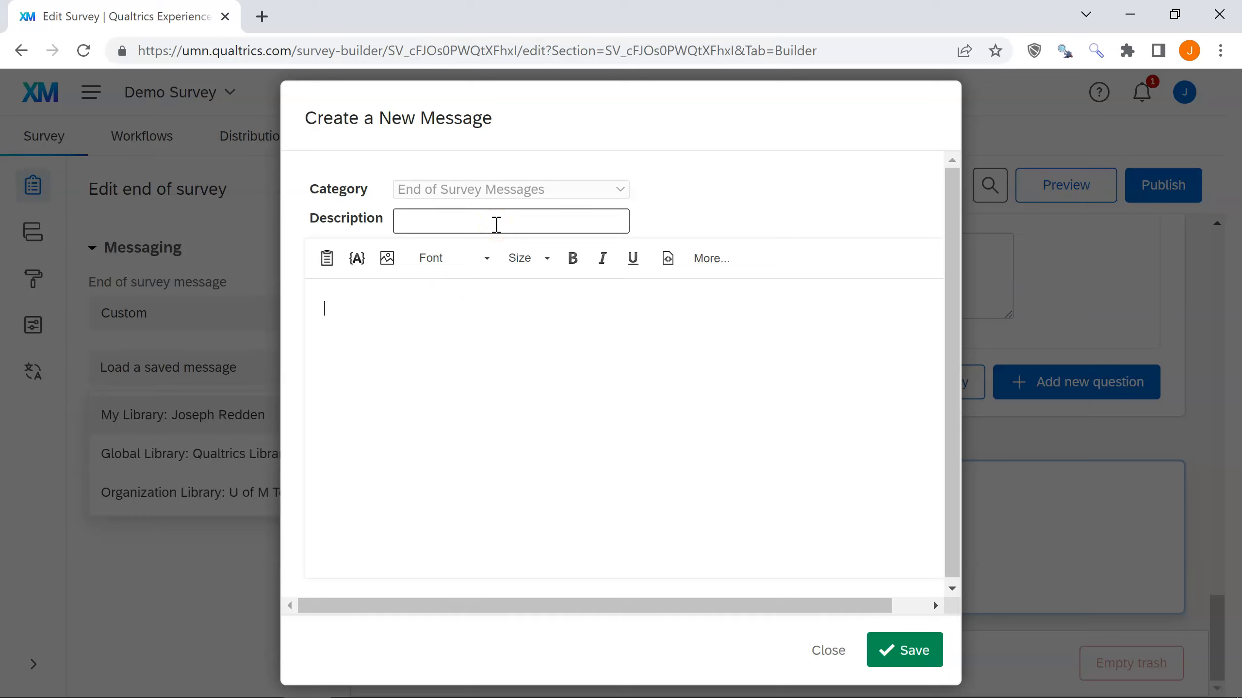
click(496, 225)
text(MTurk Code)
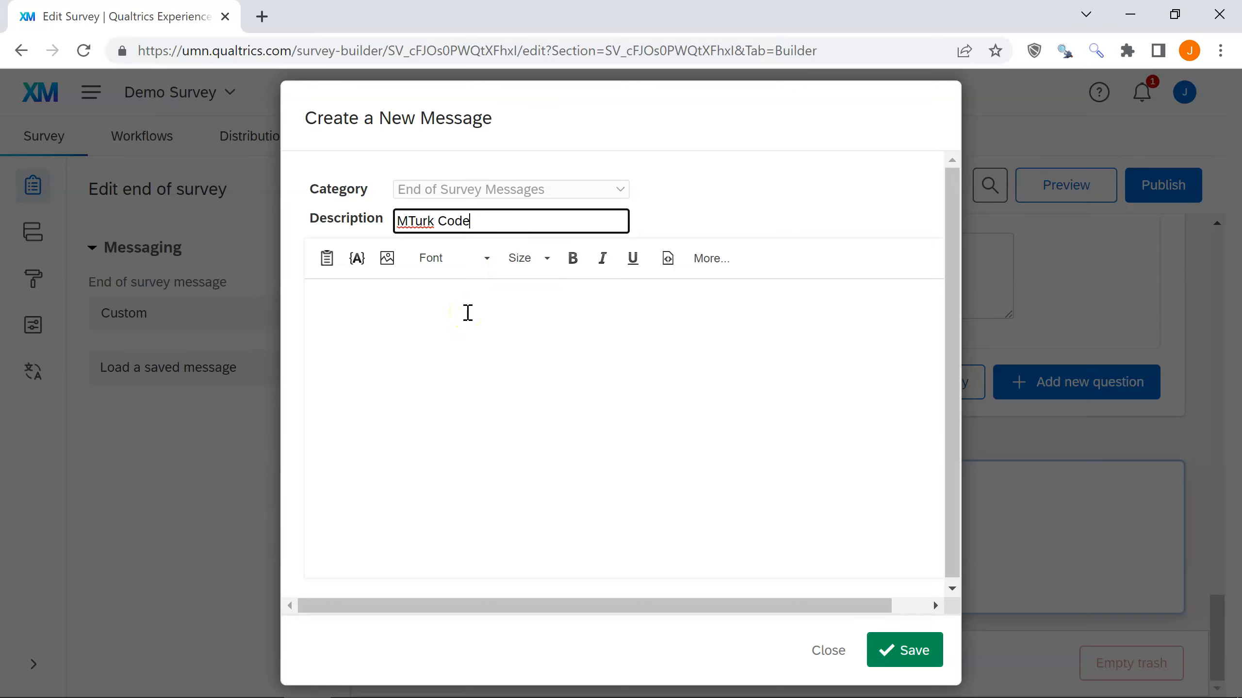
- Write the message body "Thank You! You have completed the survey. Here is your completion code to enter on MTurk"
click(468, 312)
text(T)
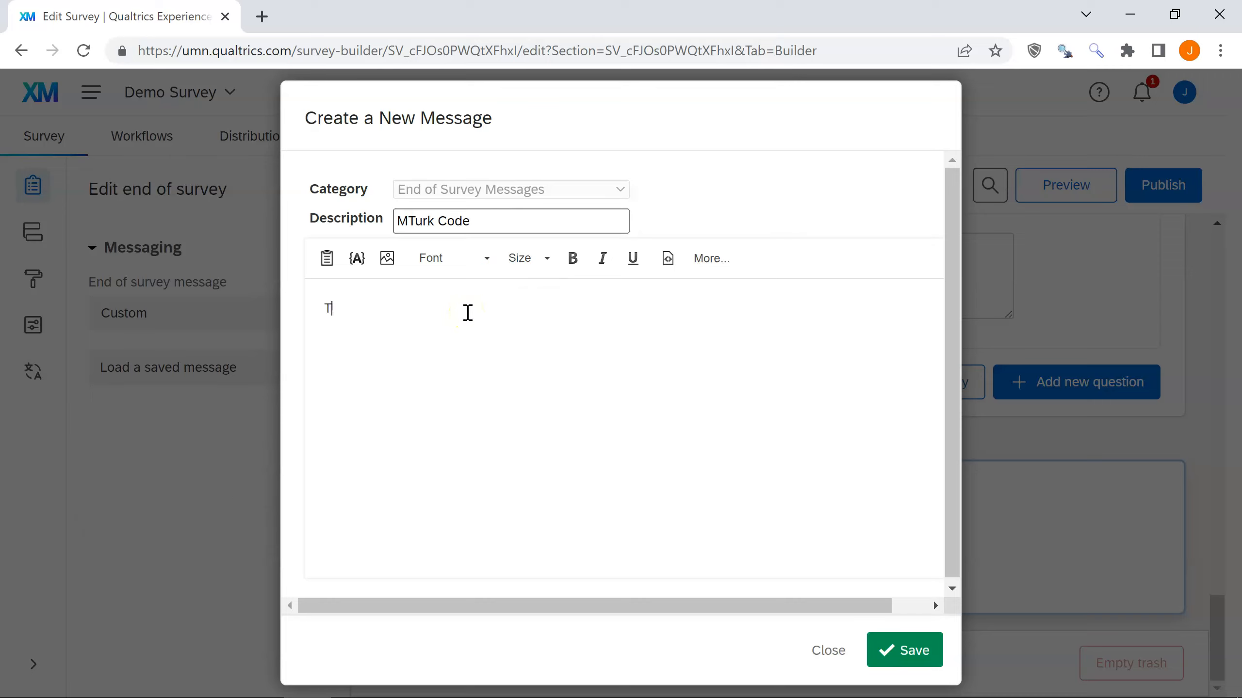
text(hank You! You have completed the survey)
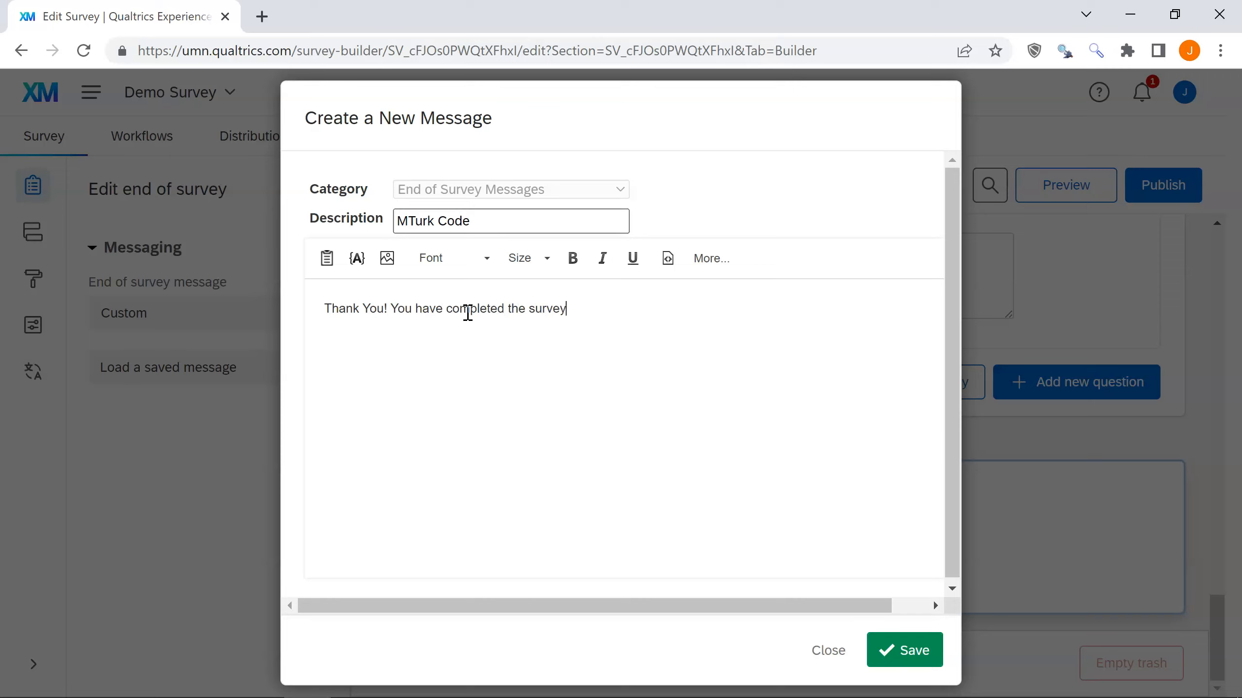
text(. Here is your ocmple)
key(BackSpace)
key(BackSpace)
key(BackSpace)
key(BackSpace)
key(BackSpace)
key(BackSpace)
text(completed)
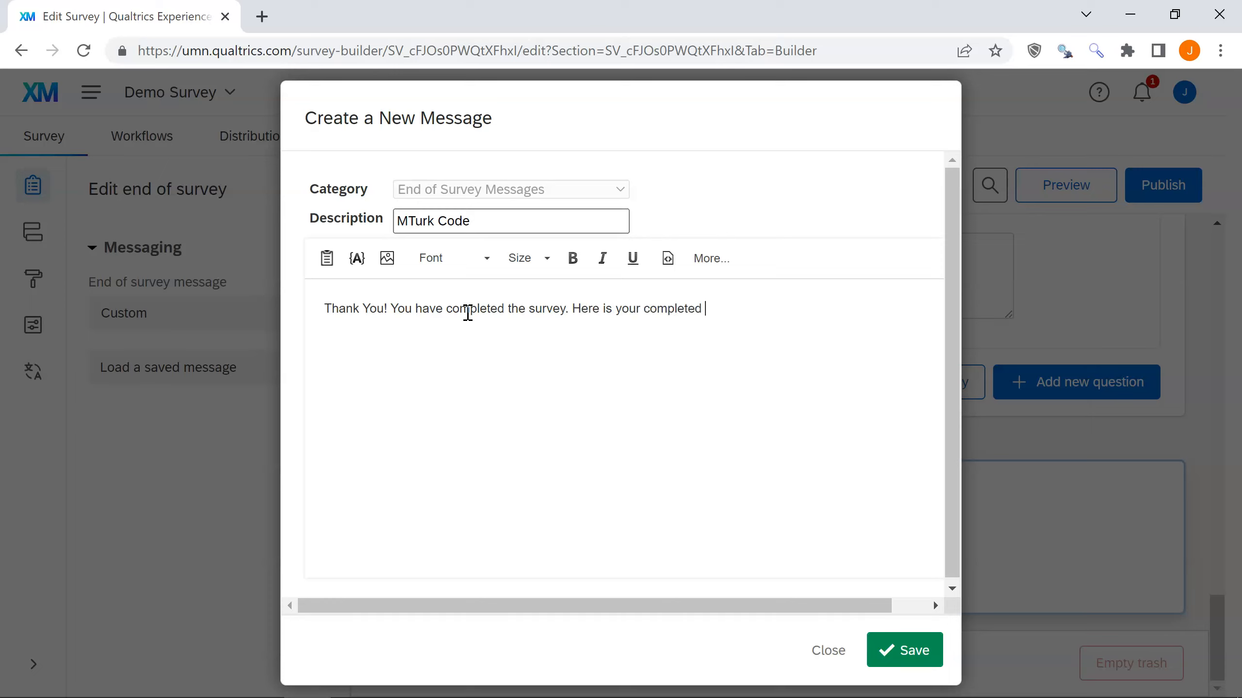
key(BackSpace)
key(BackSpace)
key(BackSpace)
text(ion code to enter on MTurk)
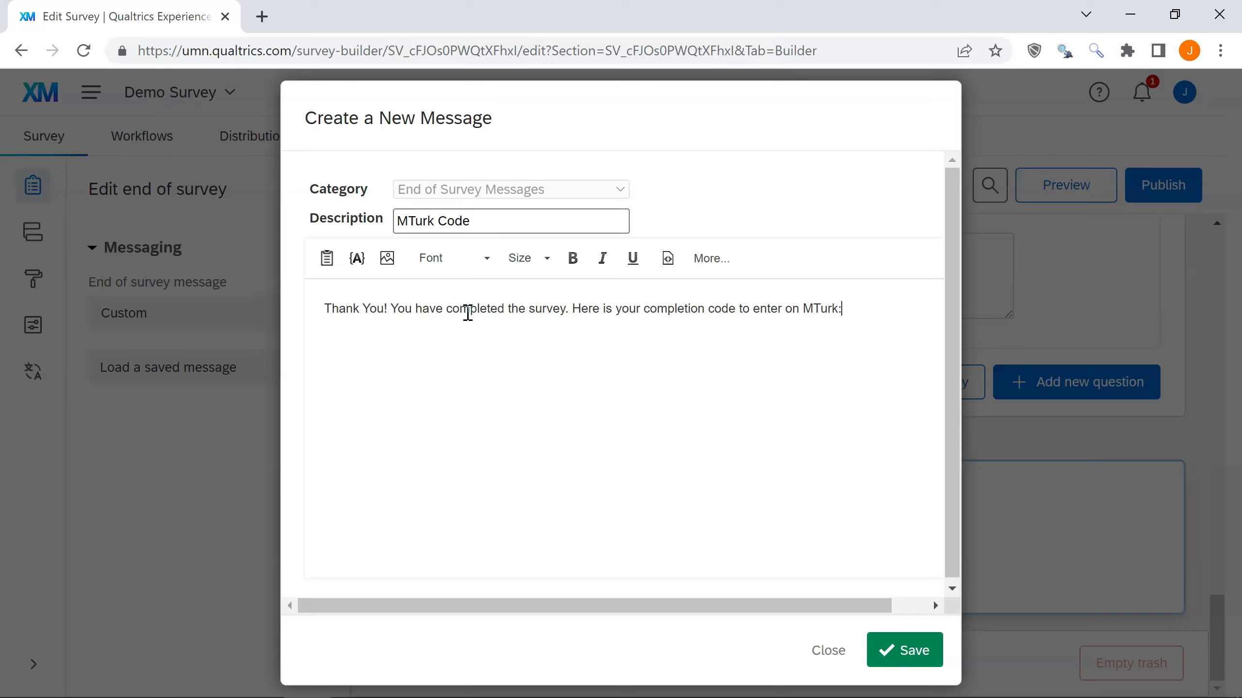
- End the message sentence with a colon, add the completion code on a new line, and save the message
text(:)
key(Return)
text(615433)
click(921, 652)
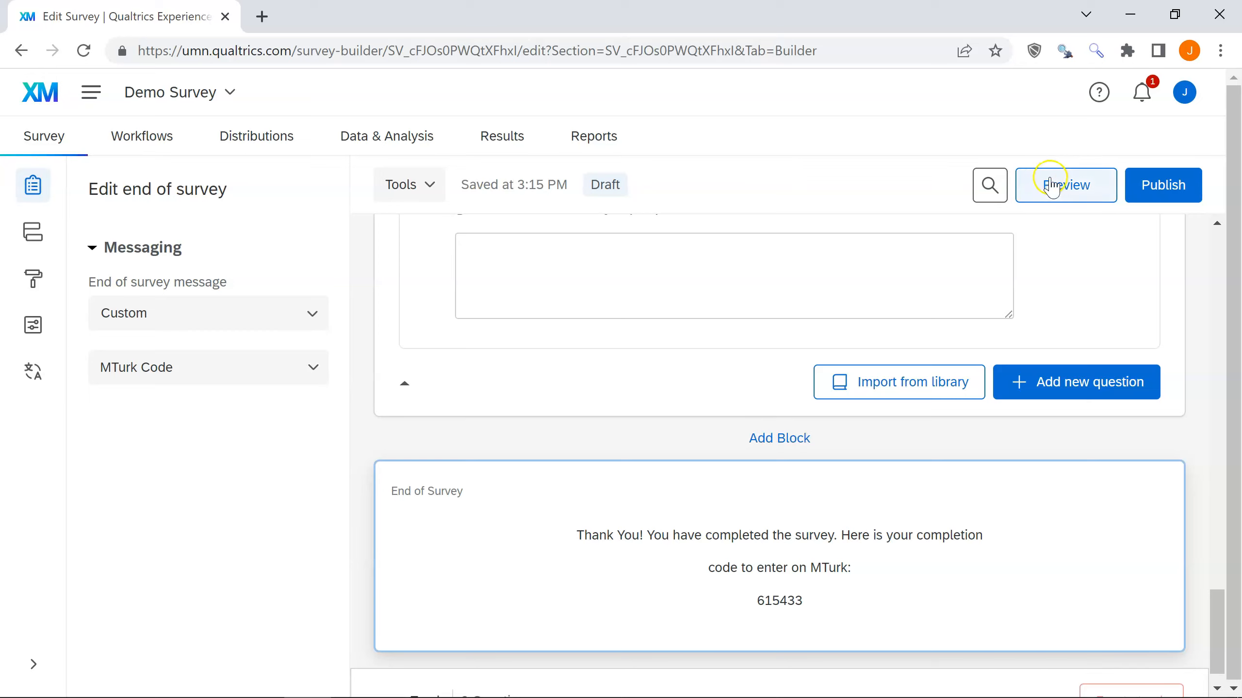
- Preview the survey through the title and introduction pages, and try to pass the importance matrix without answering it
click(1068, 186)
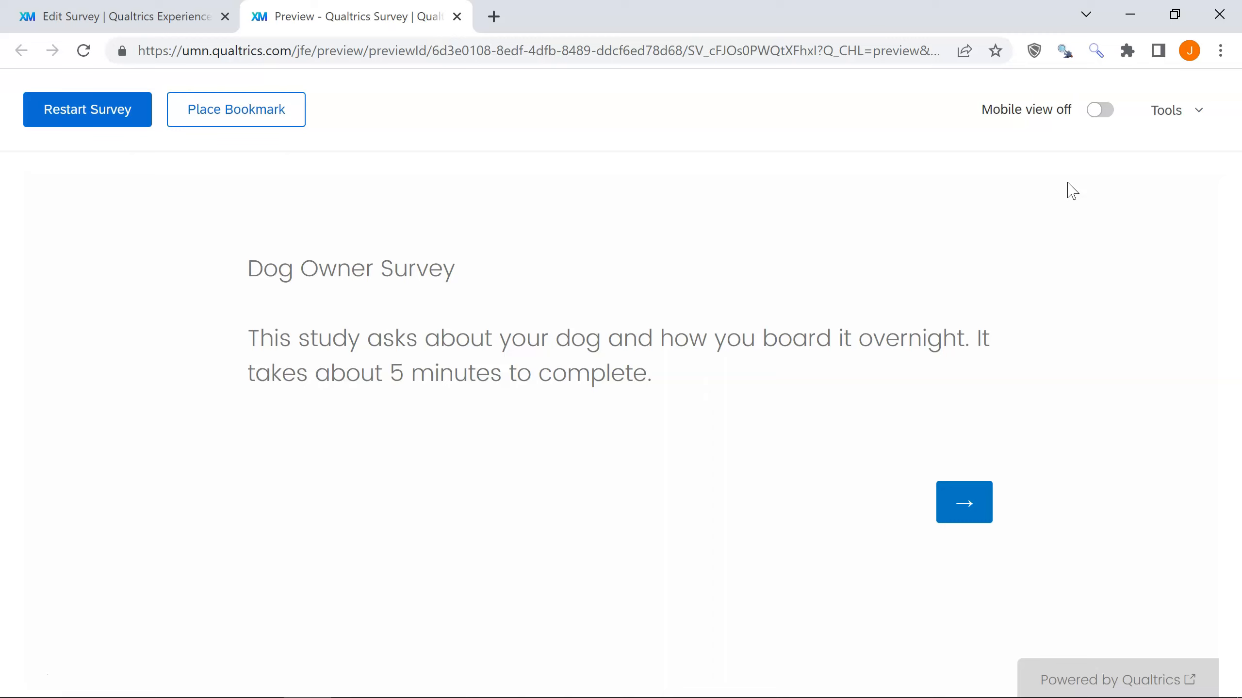
click(970, 496)
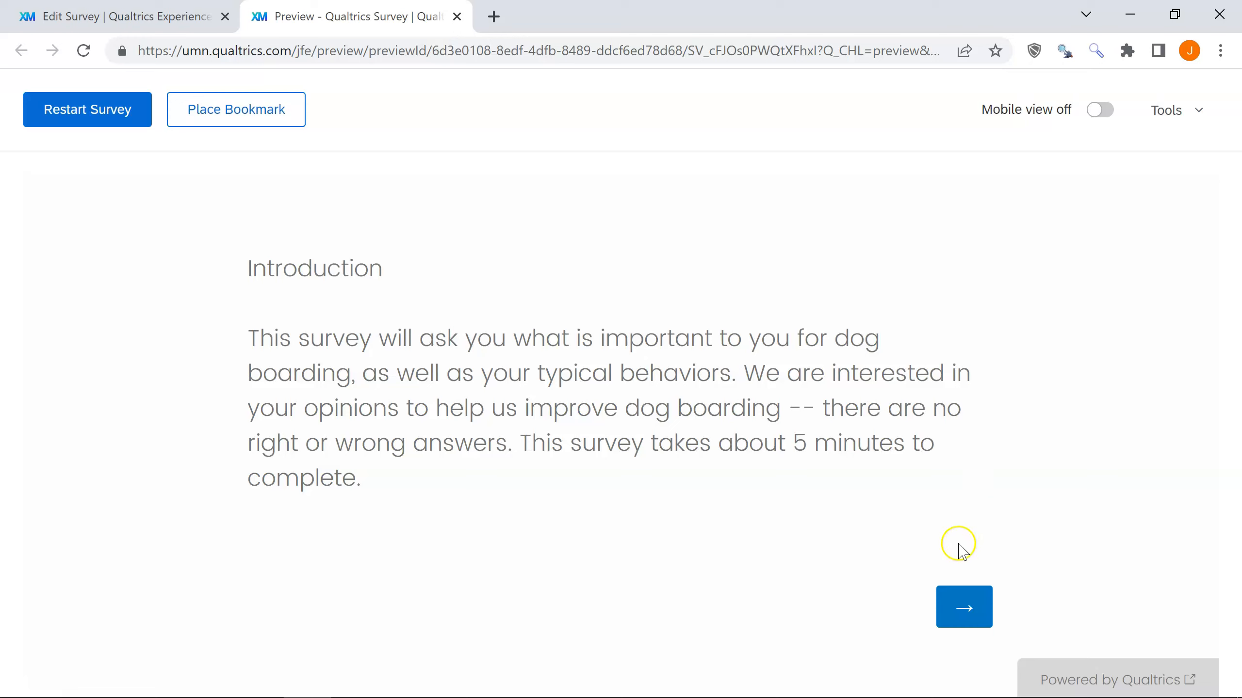
click(958, 604)
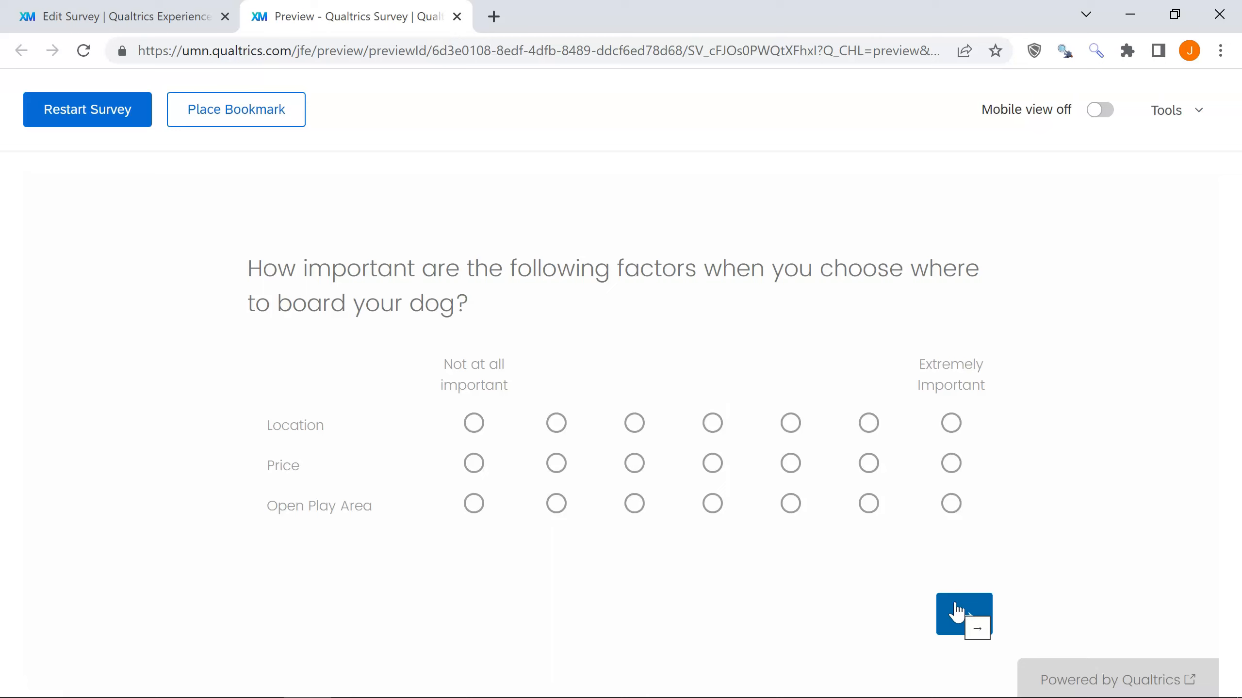
click(958, 613)
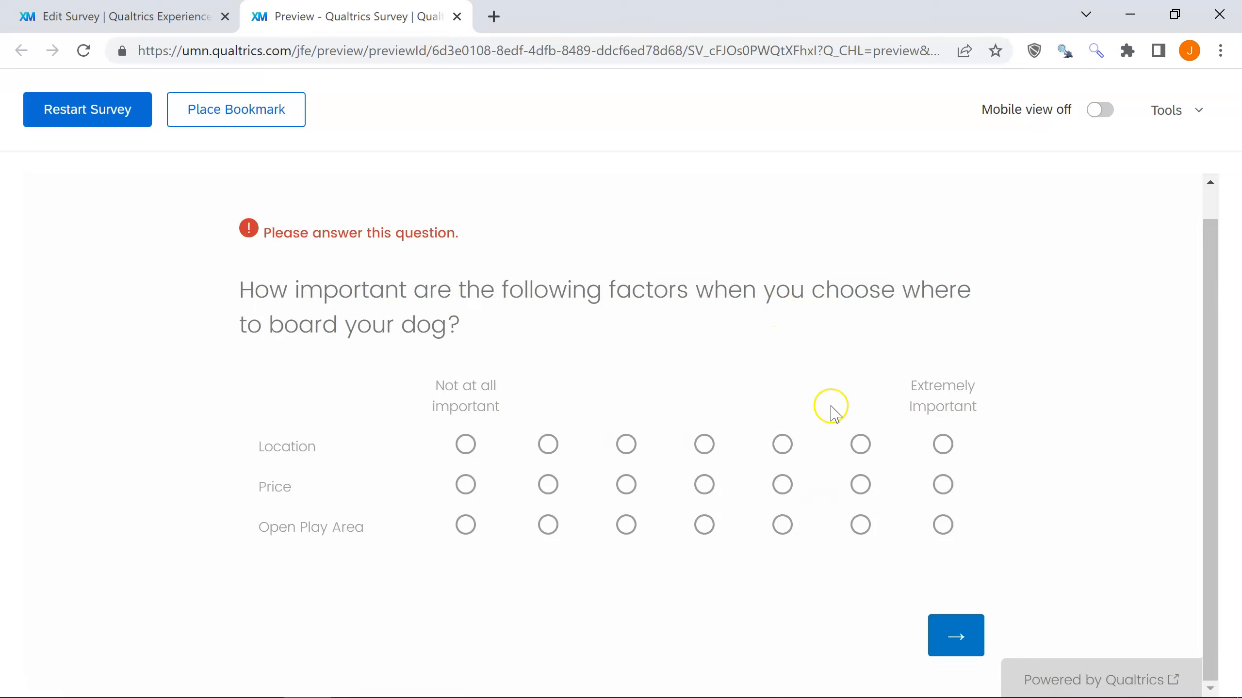
- Rate Location 6 and both Price and Open Play Area 5 on the seven-point matrix, check the slider page, and close the preview
click(860, 445)
click(781, 484)
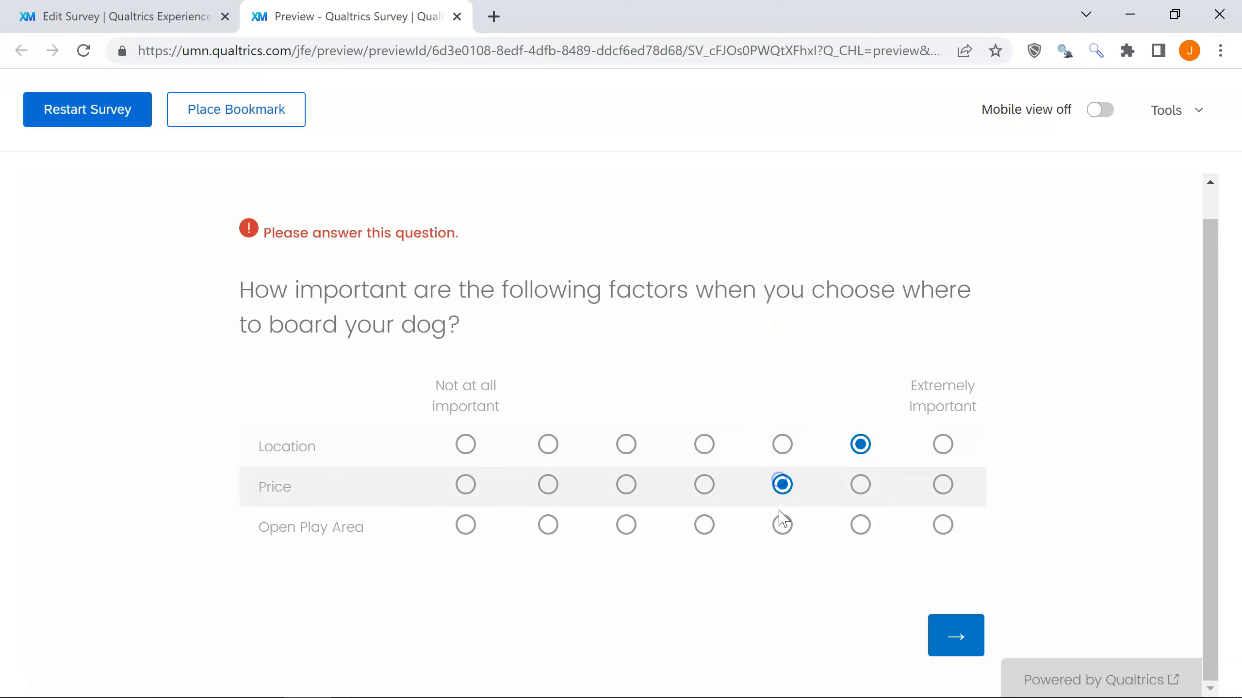
click(782, 525)
click(963, 642)
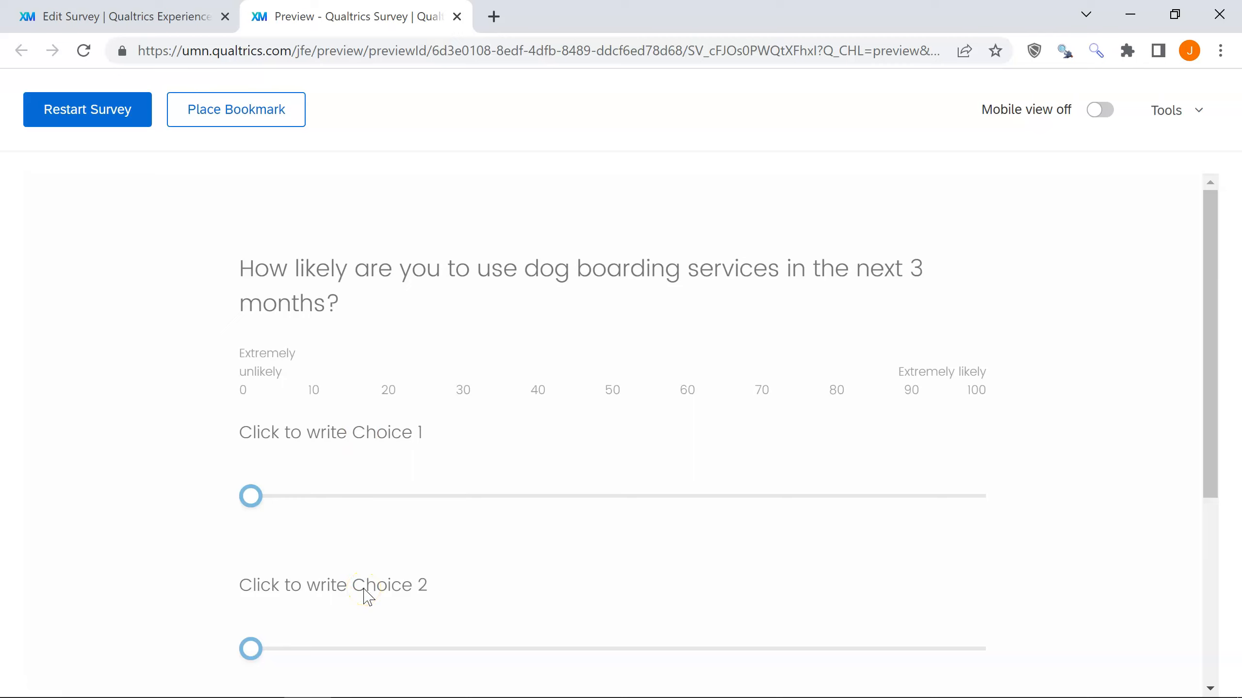
click(456, 16)
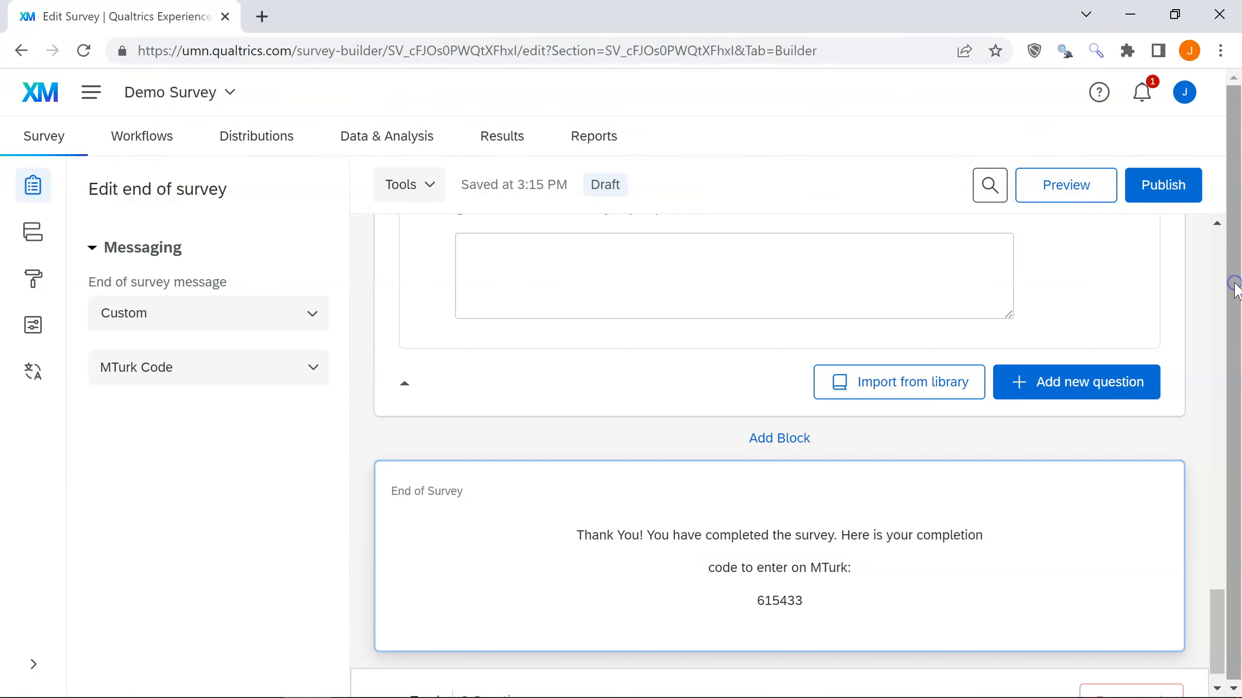
- Reduce the dog boarding likelihood slider question to one statement and clear that statement's label
click(1220, 304)
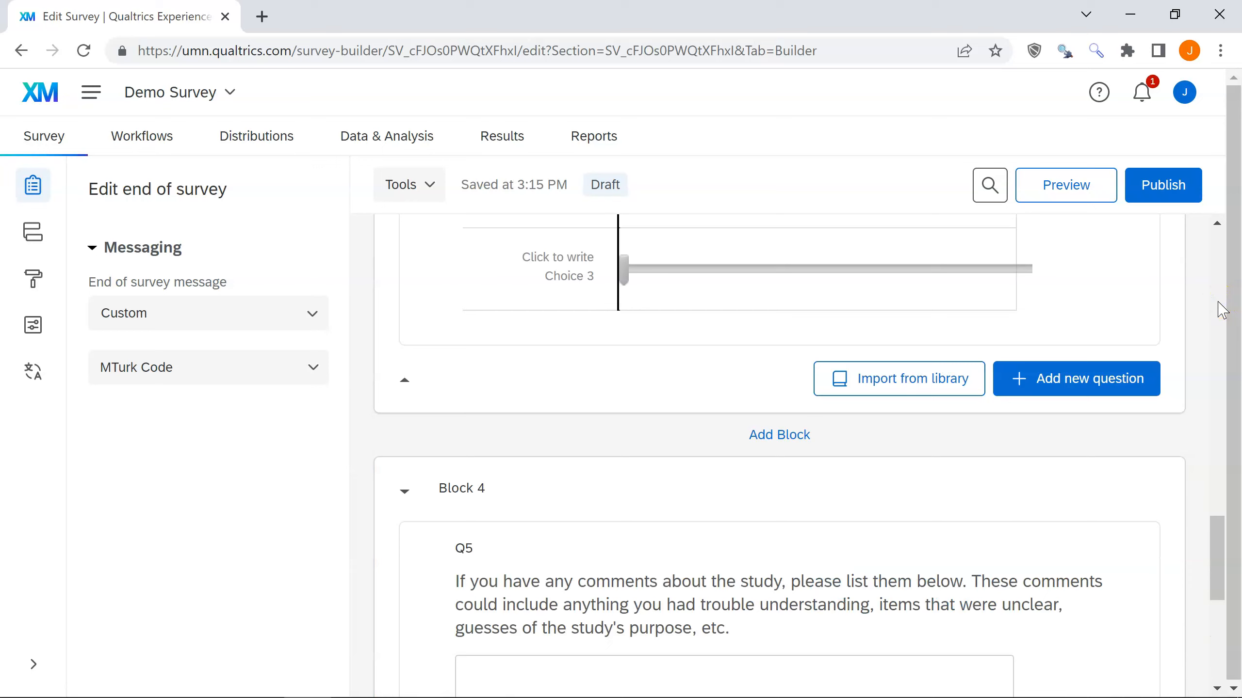
click(1219, 306)
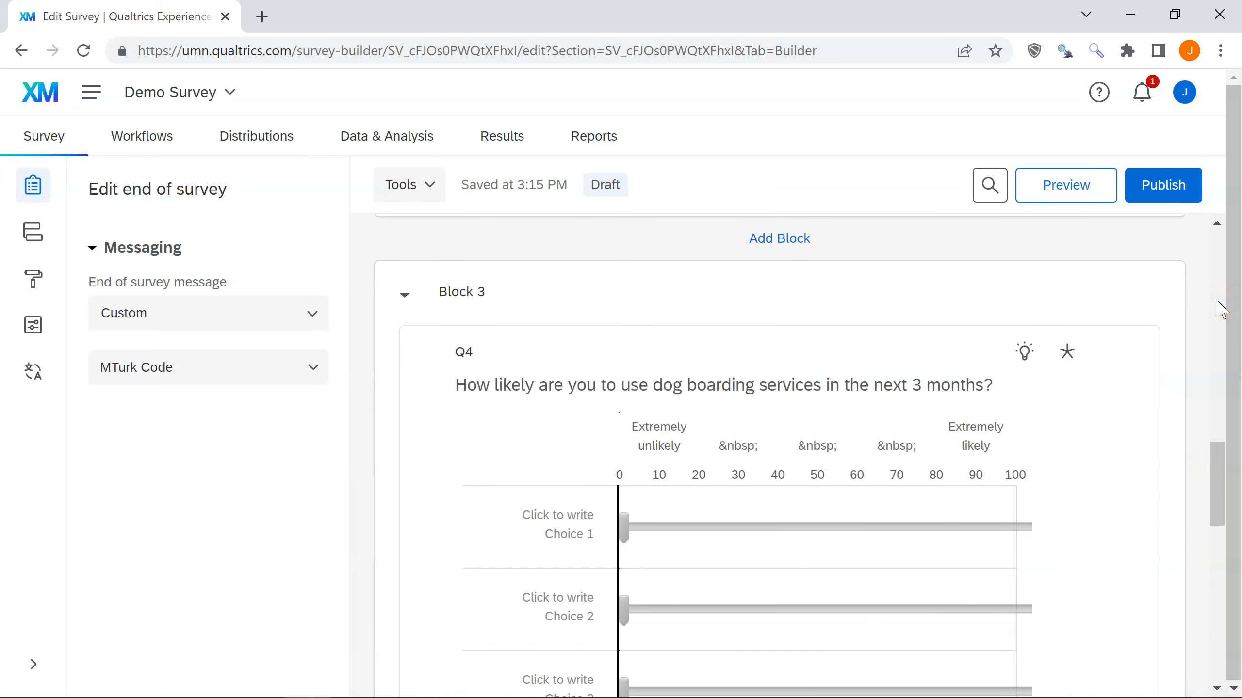
click(1117, 450)
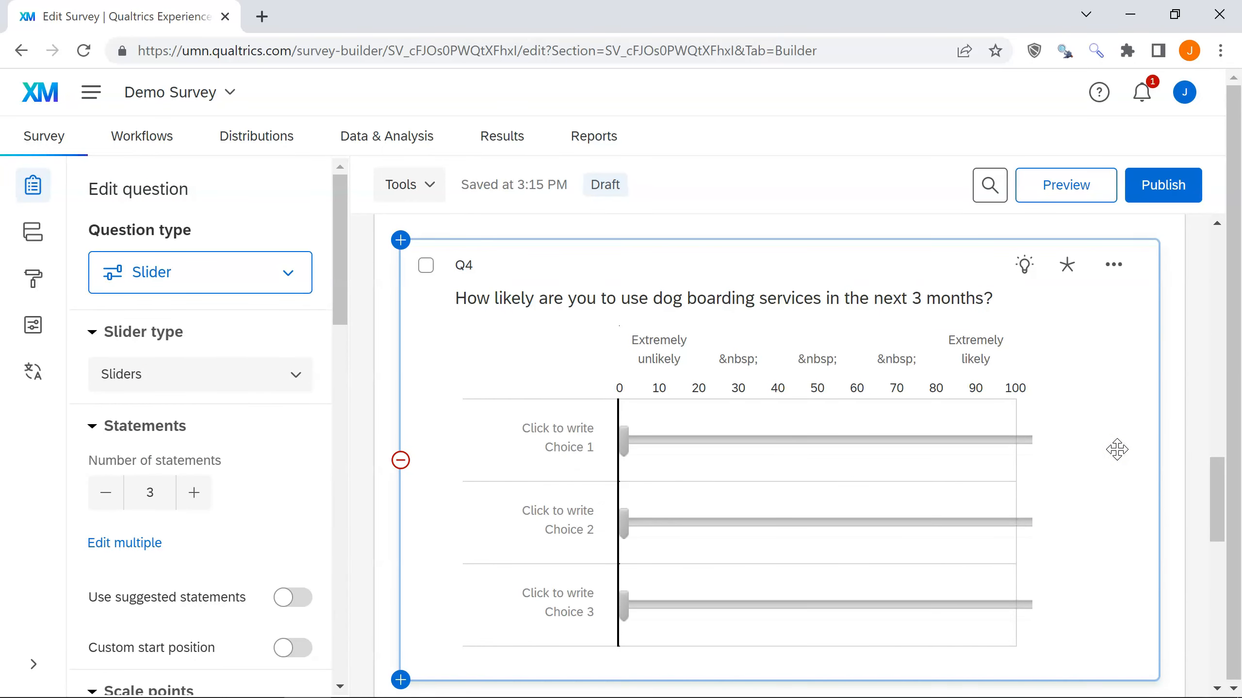
click(104, 493)
click(103, 494)
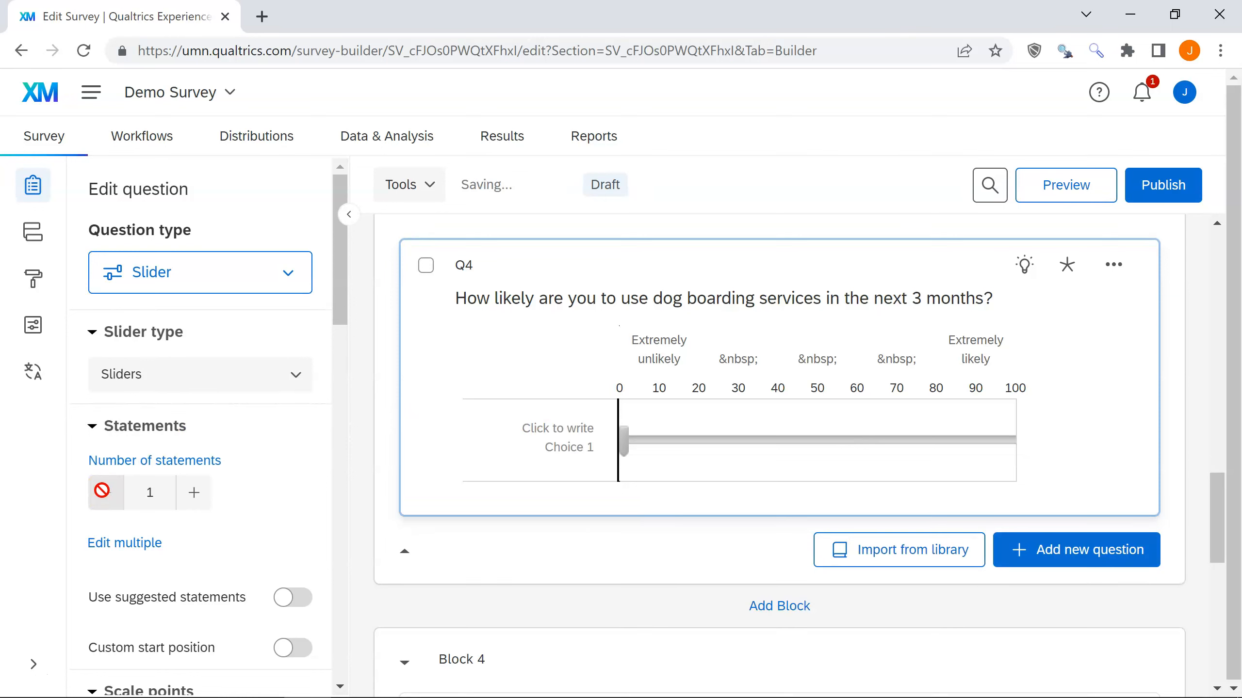
click(574, 440)
key(BackSpace)
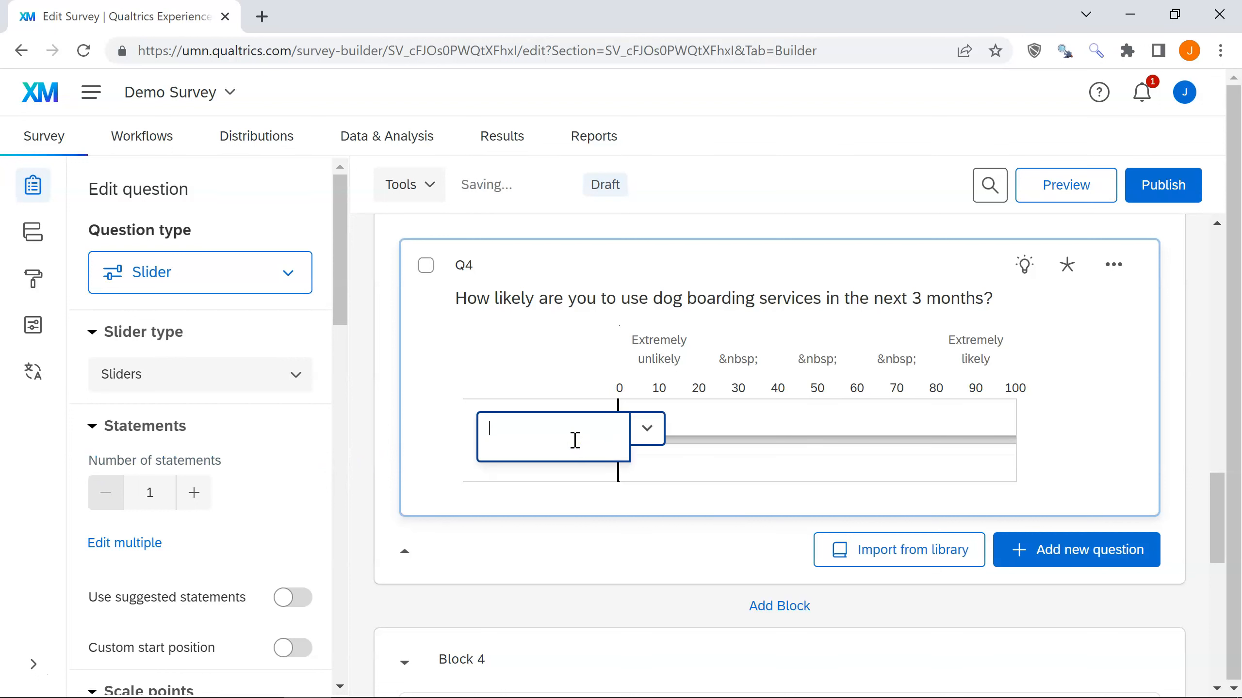
click(1176, 355)
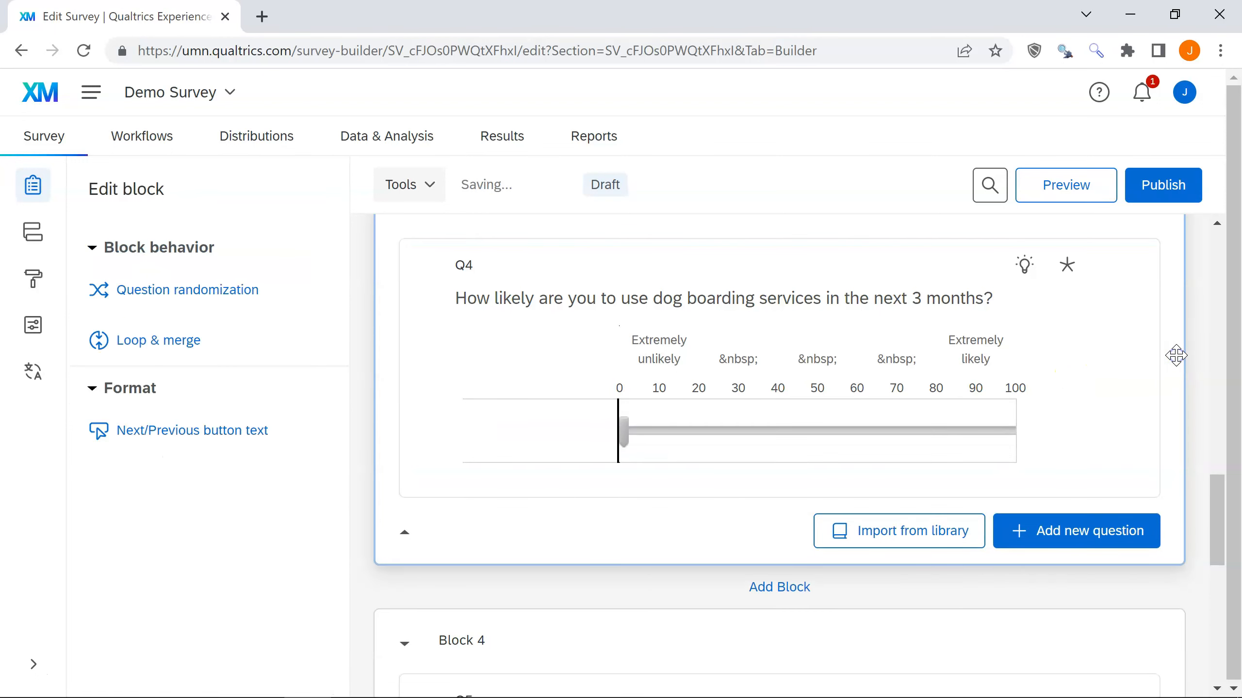
- Preview the survey again and answer the importance matrix with Location Extremely Important and Price and Open Play Area one point lower
click(1083, 190)
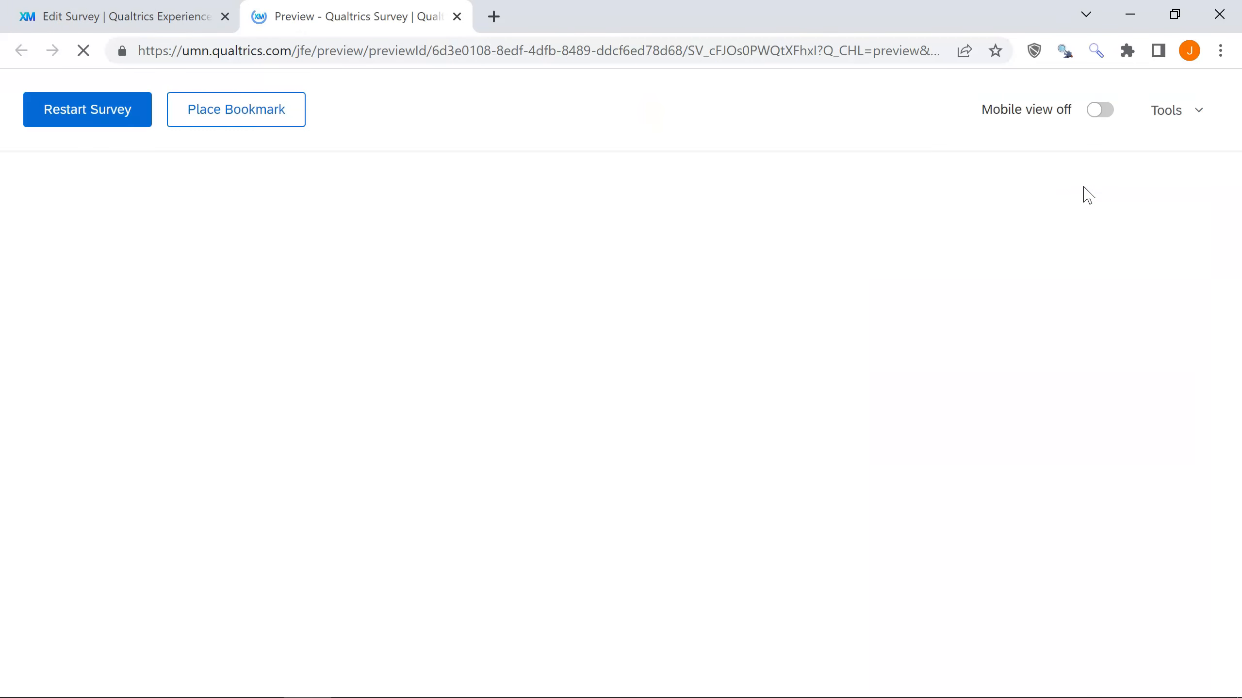
click(961, 495)
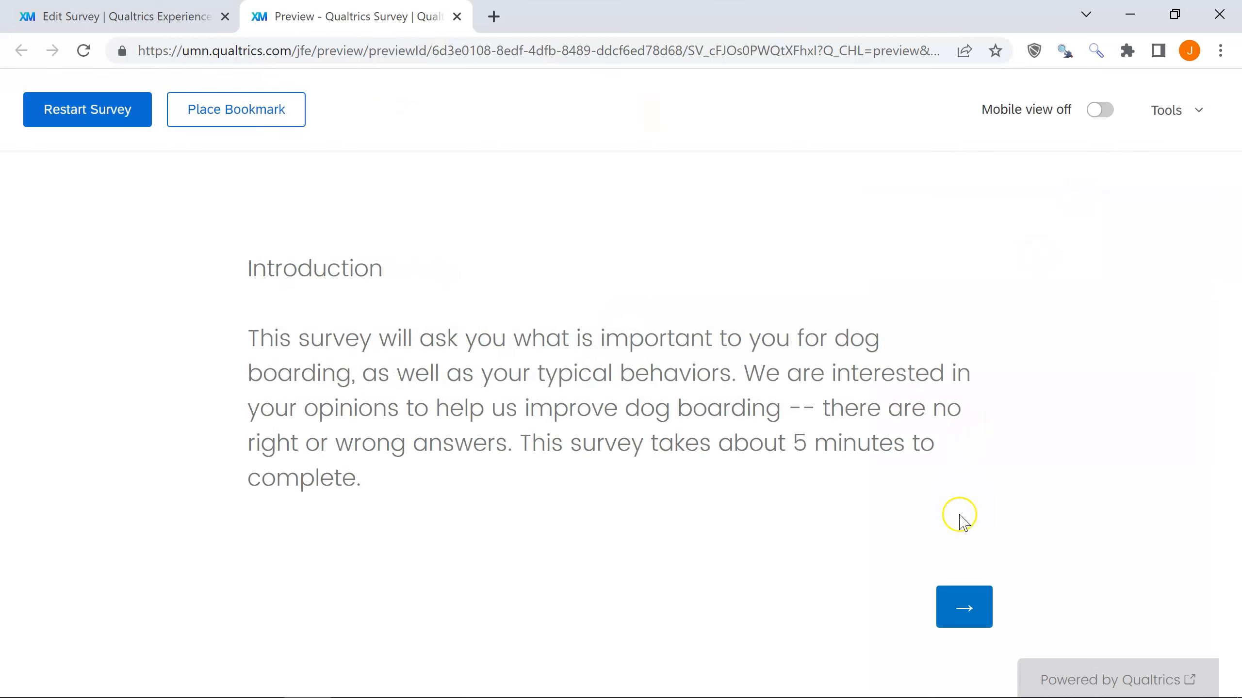
click(959, 608)
click(951, 423)
click(868, 463)
click(868, 504)
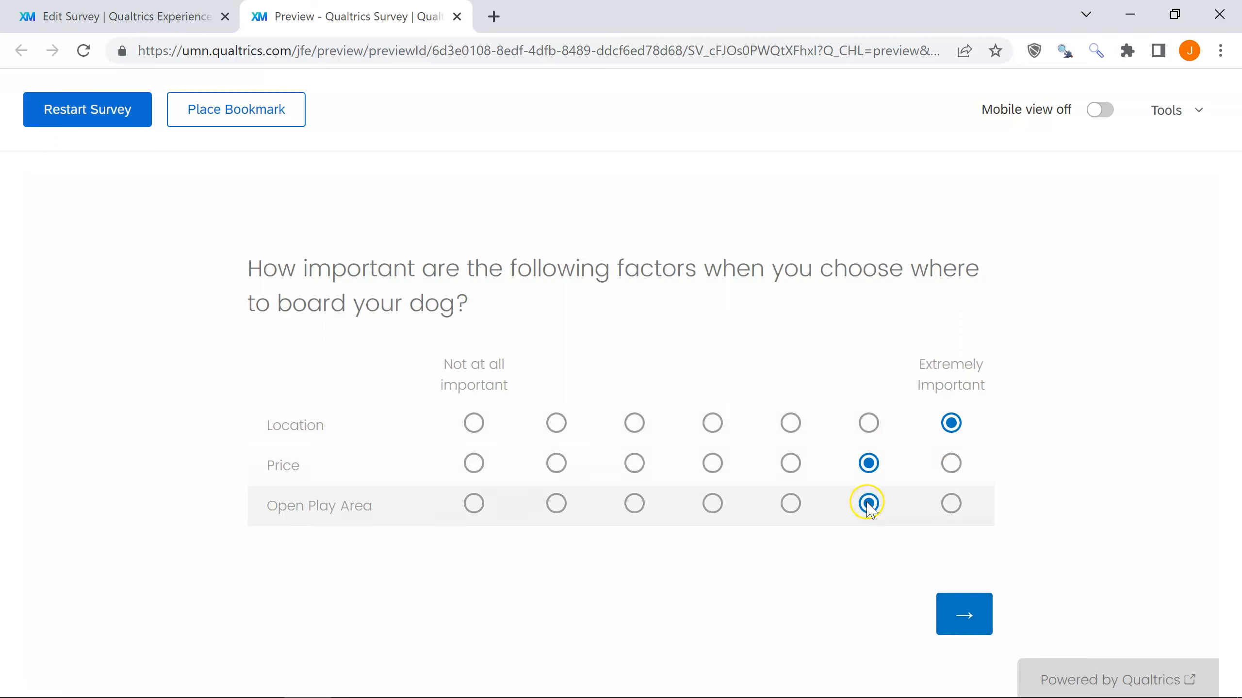
click(963, 612)
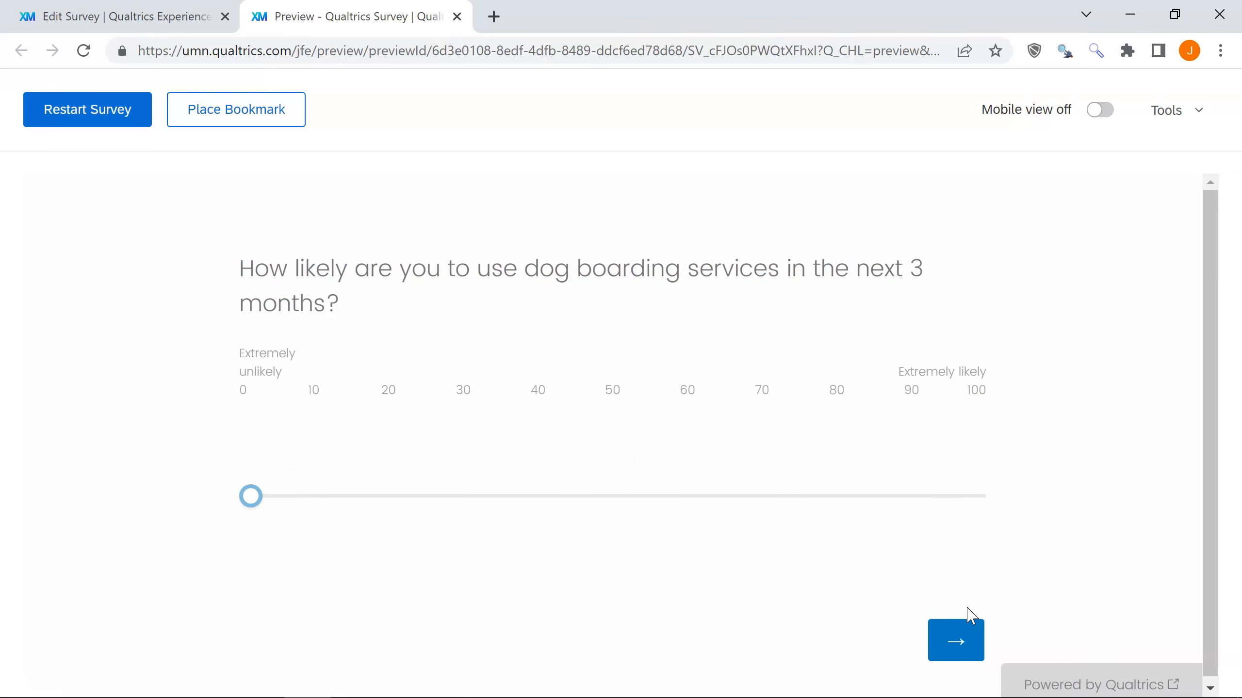
- Set the likelihood slider to 64, enter the comment "I had no problems.", and submit the preview response before closing it
drag(373, 497, 719, 495)
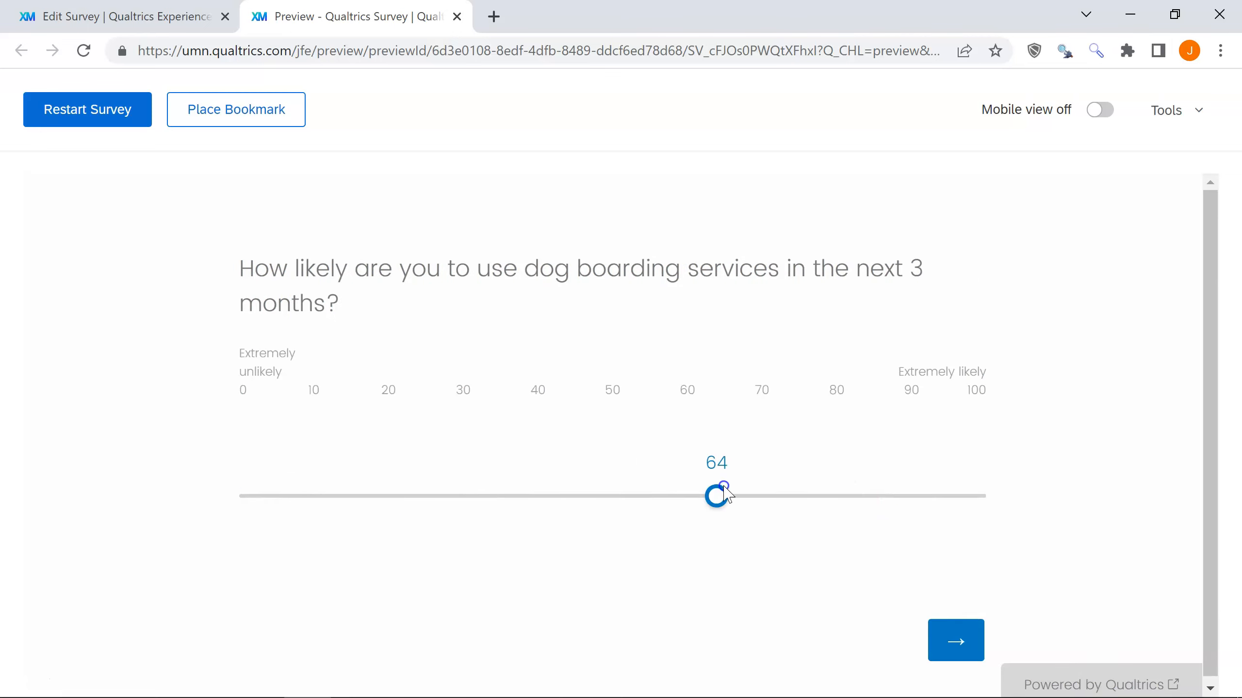
click(959, 641)
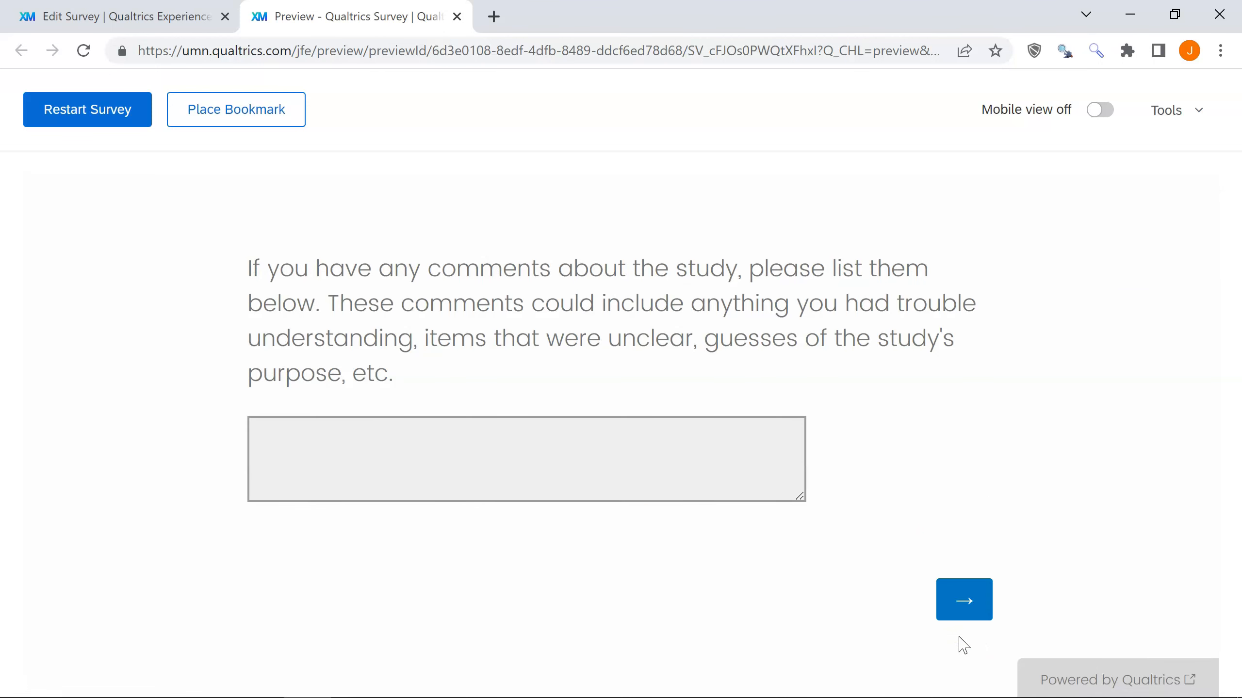
click(572, 466)
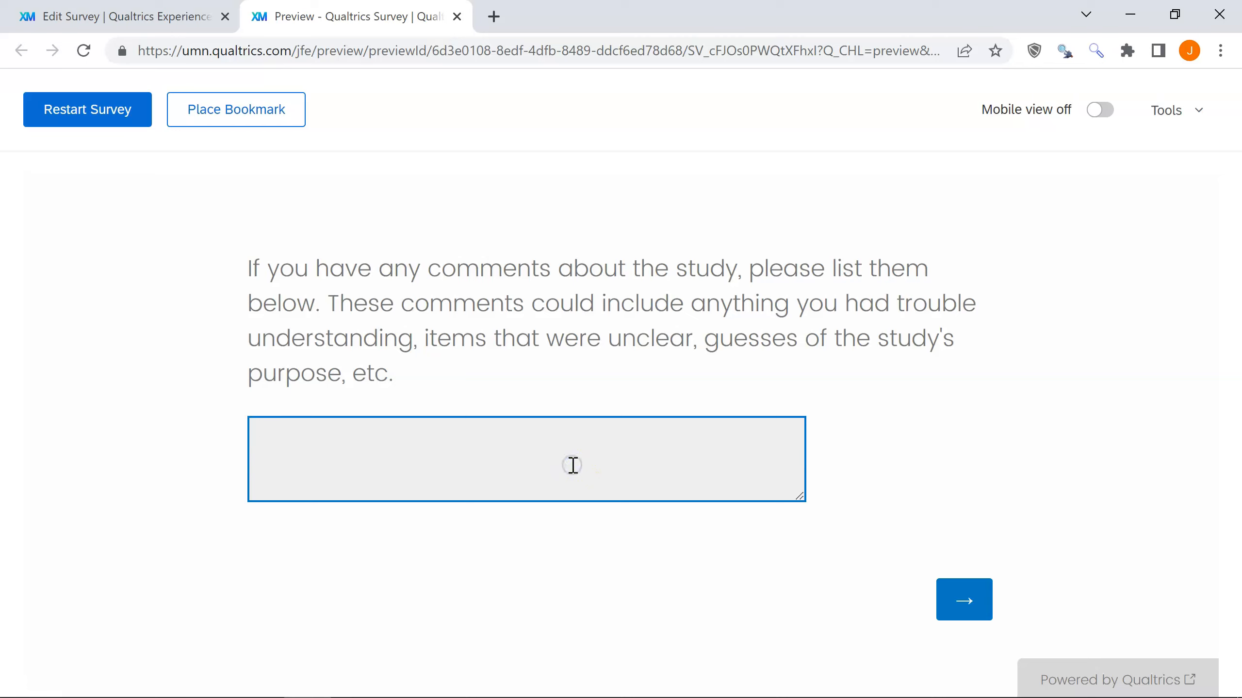
text(I had no problems.)
click(965, 606)
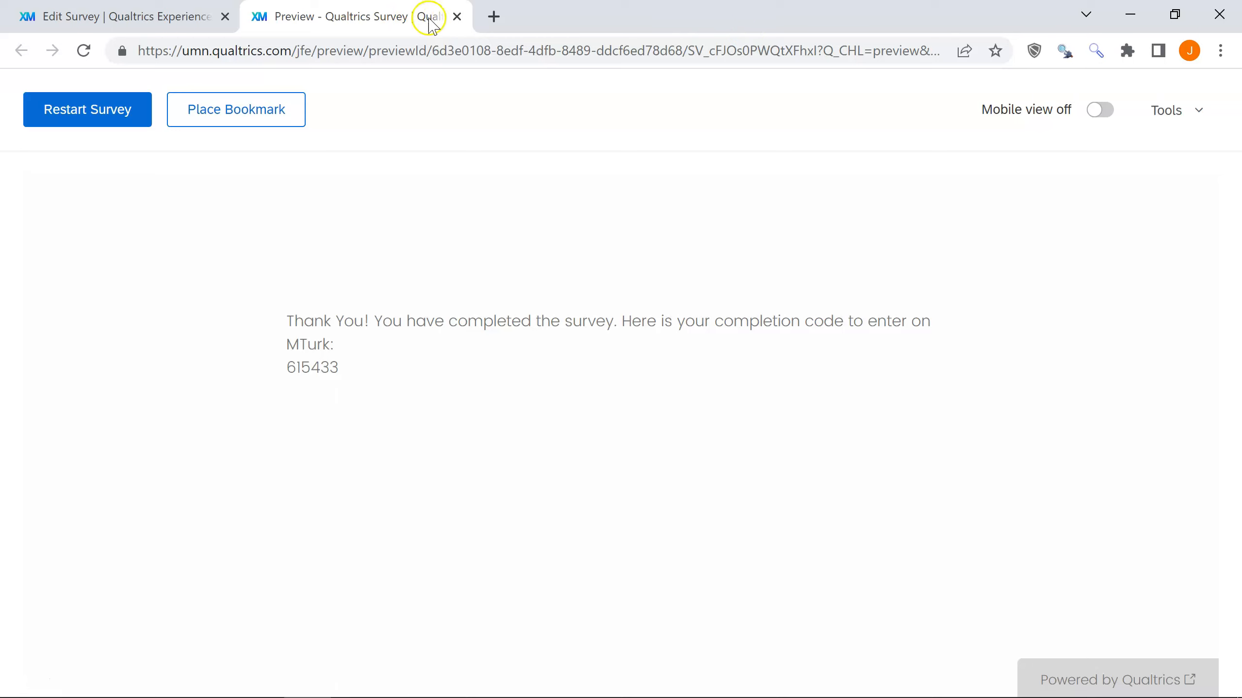
click(457, 16)
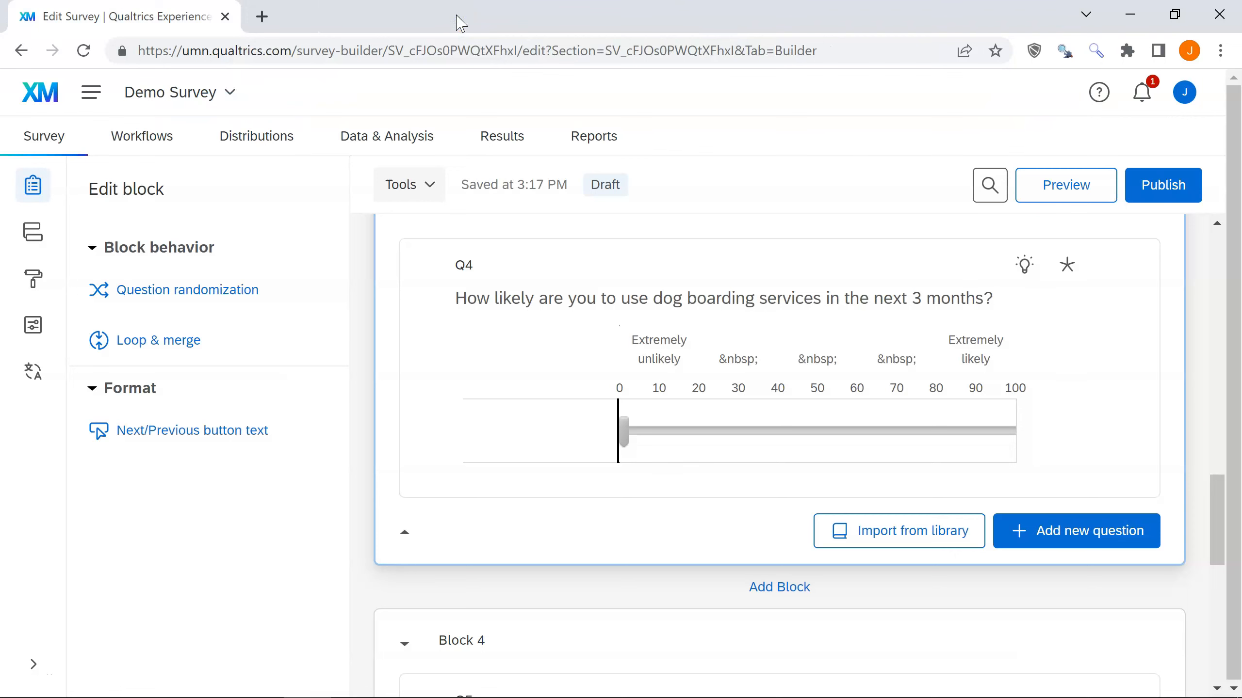
- Publish and activate the survey with the default version description, and copy its anonymous link
click(1168, 185)
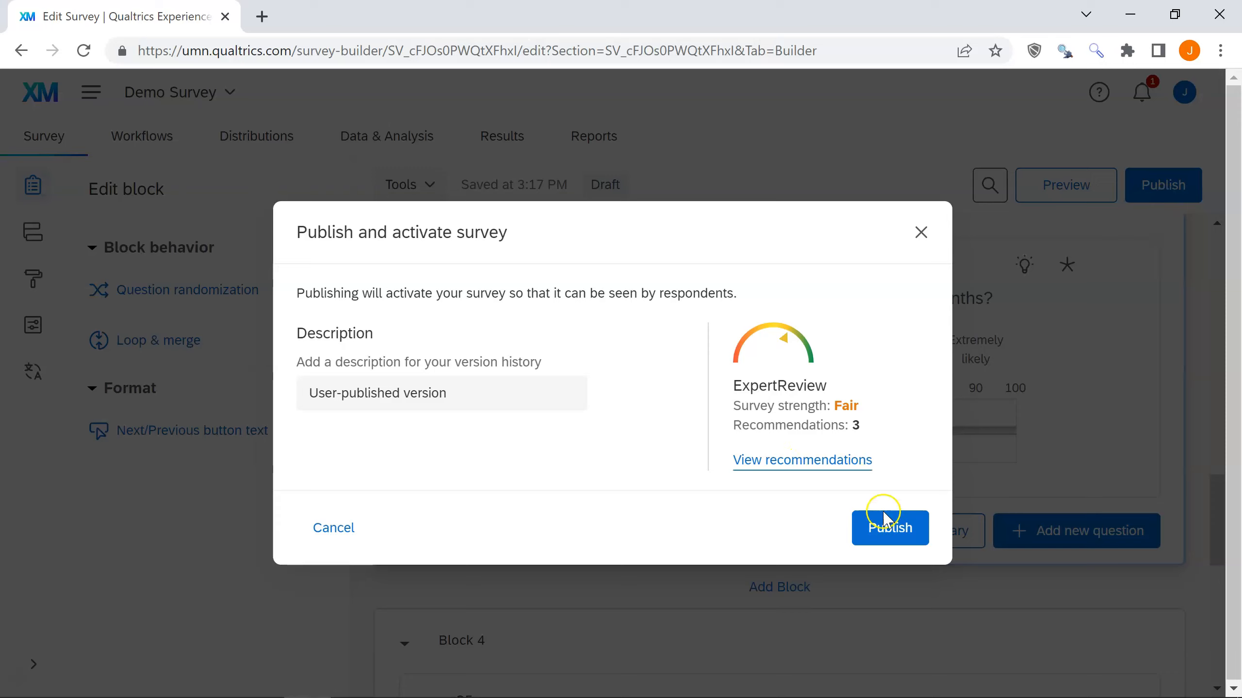
click(895, 540)
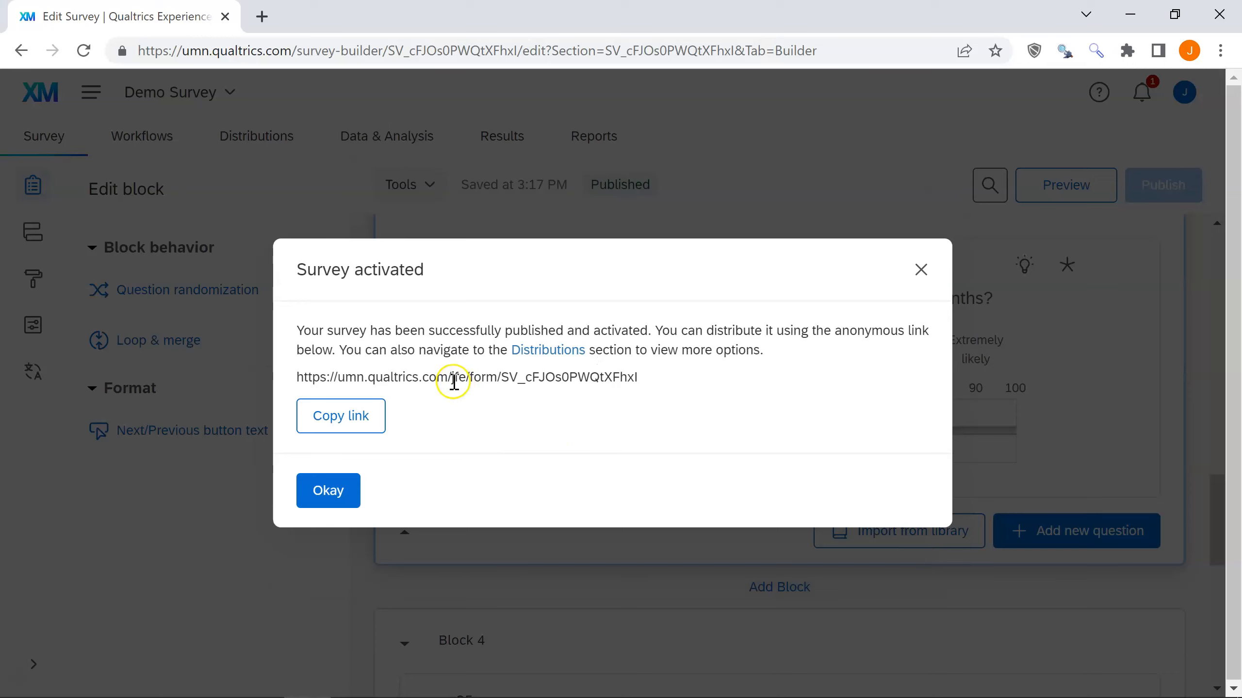
click(318, 416)
click(321, 491)
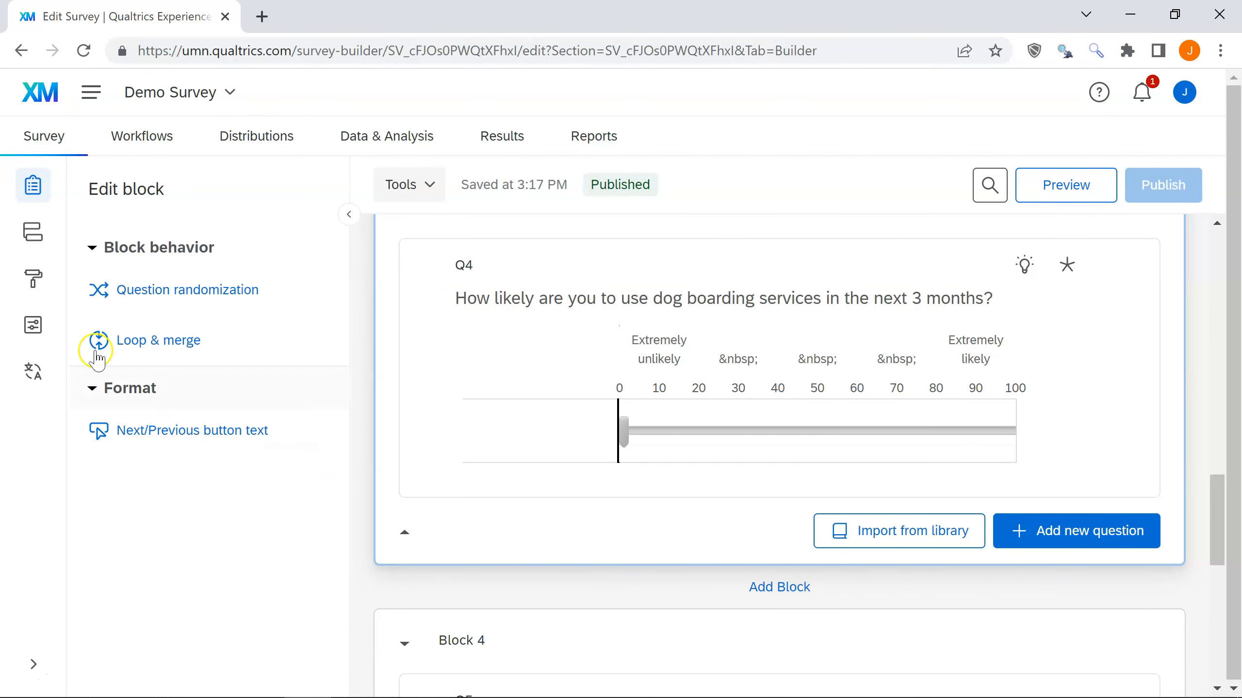
- Open the anonymous link page in the survey's distributions and copy the survey link
click(268, 136)
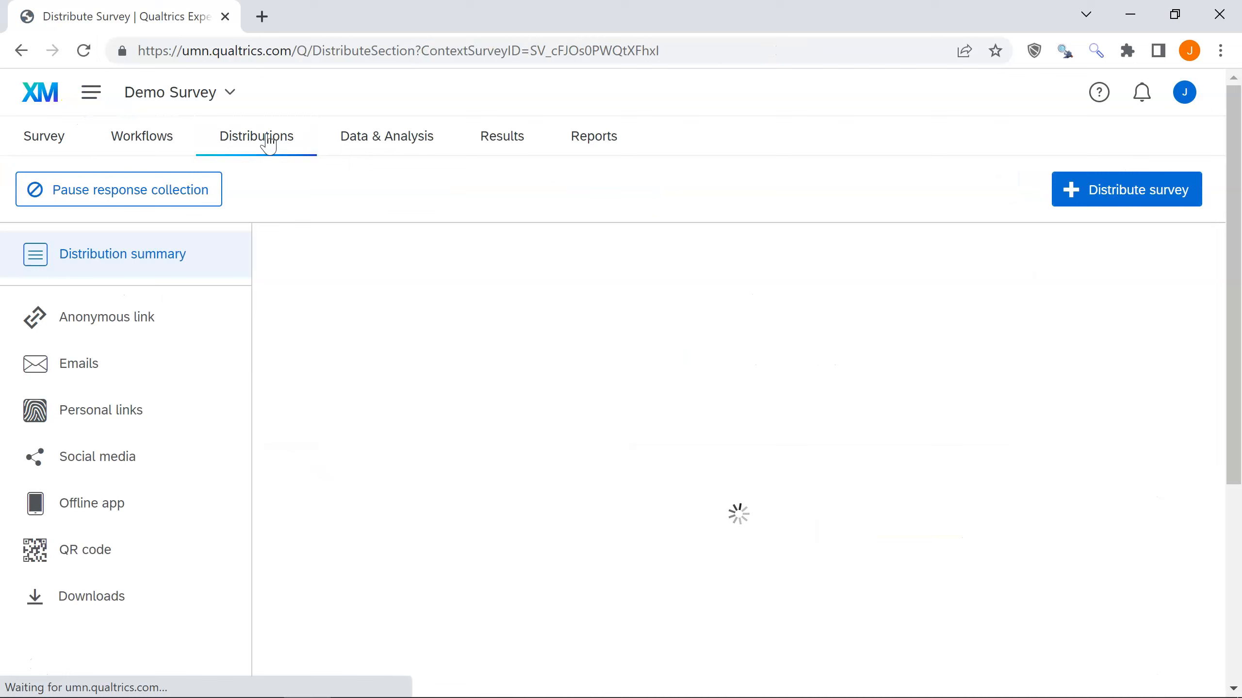
click(105, 321)
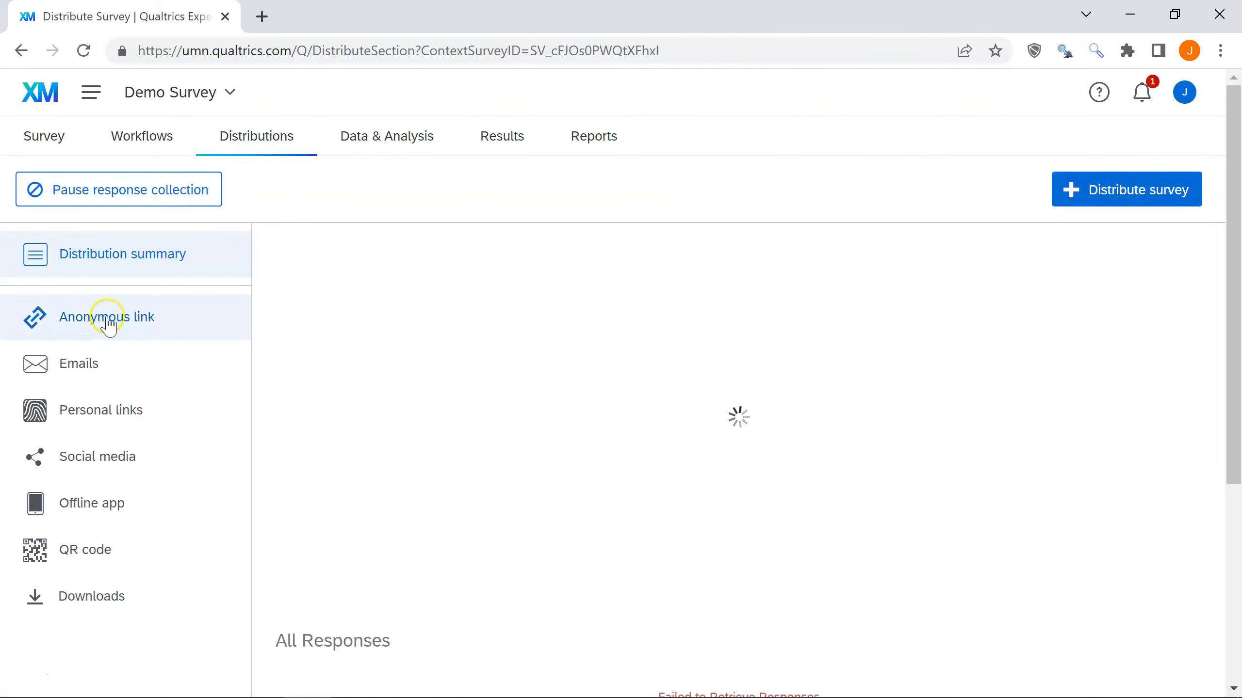
click(115, 315)
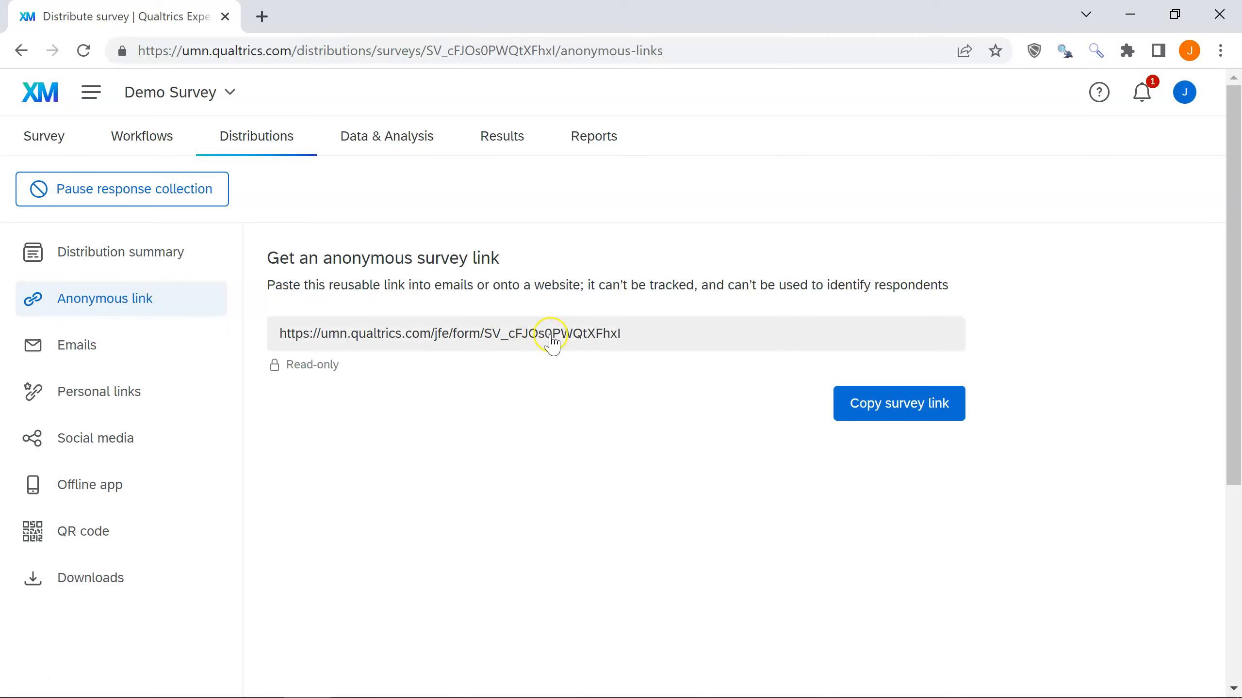
click(840, 397)
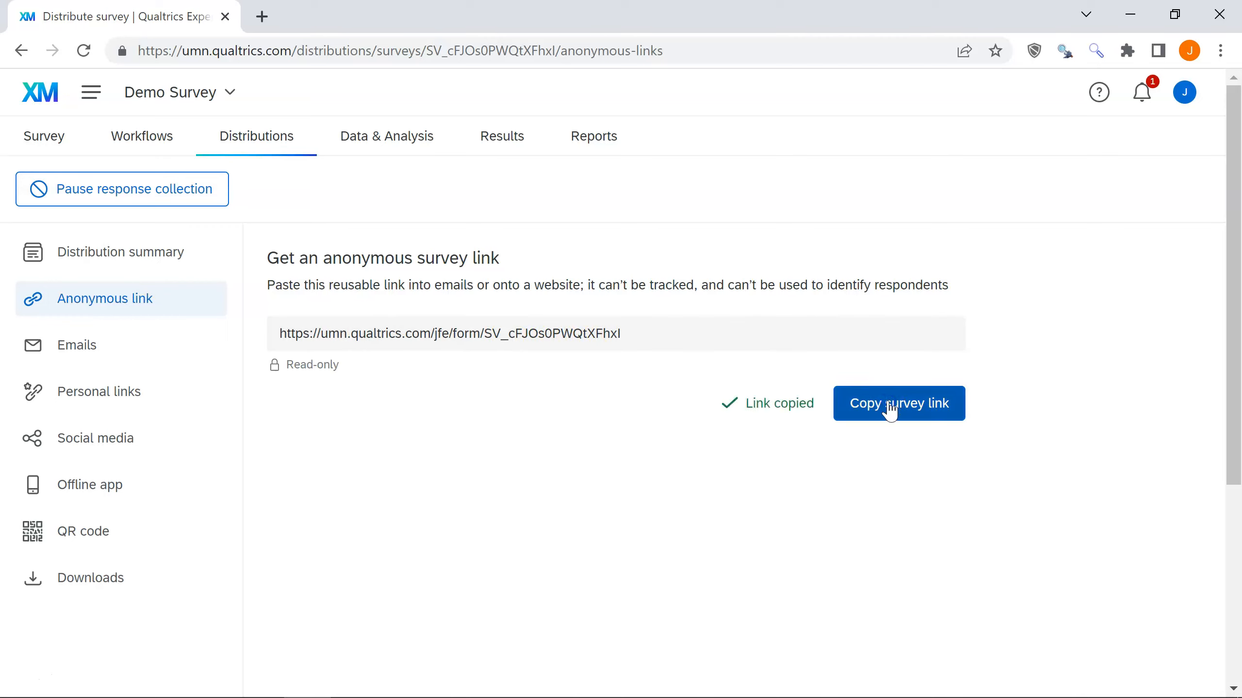
- Load the copied survey link in a new browser tab and advance past the title and introduction pages
click(262, 16)
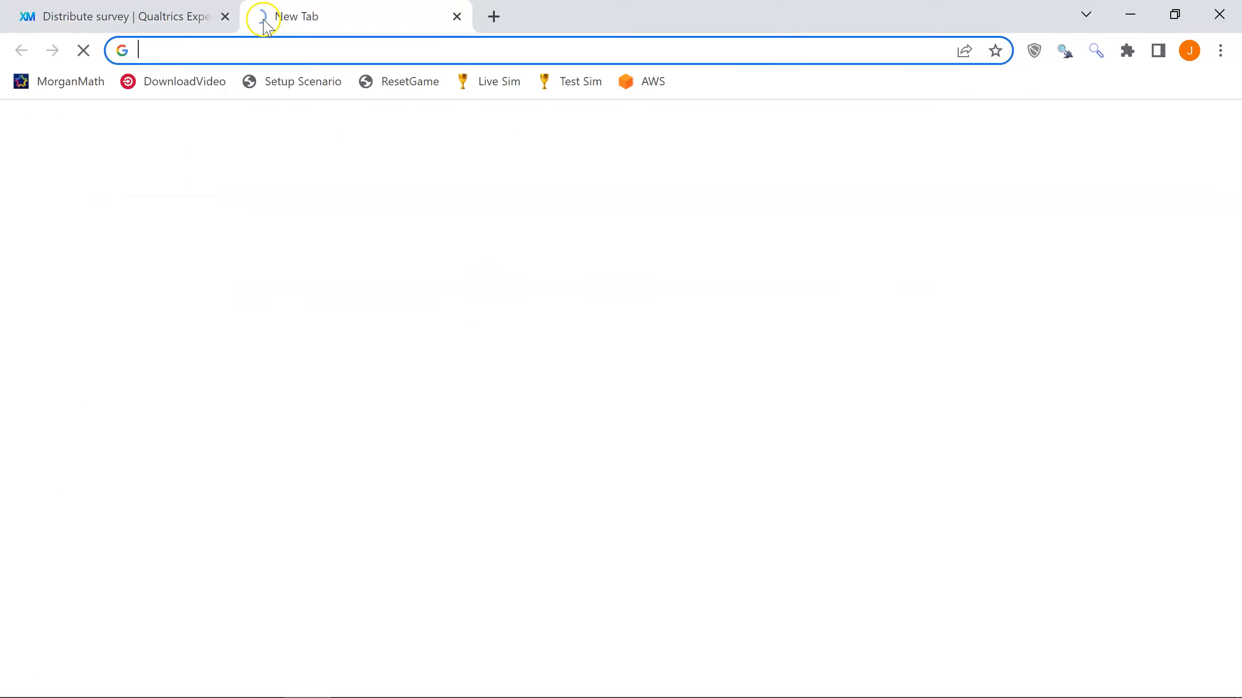
click(336, 46)
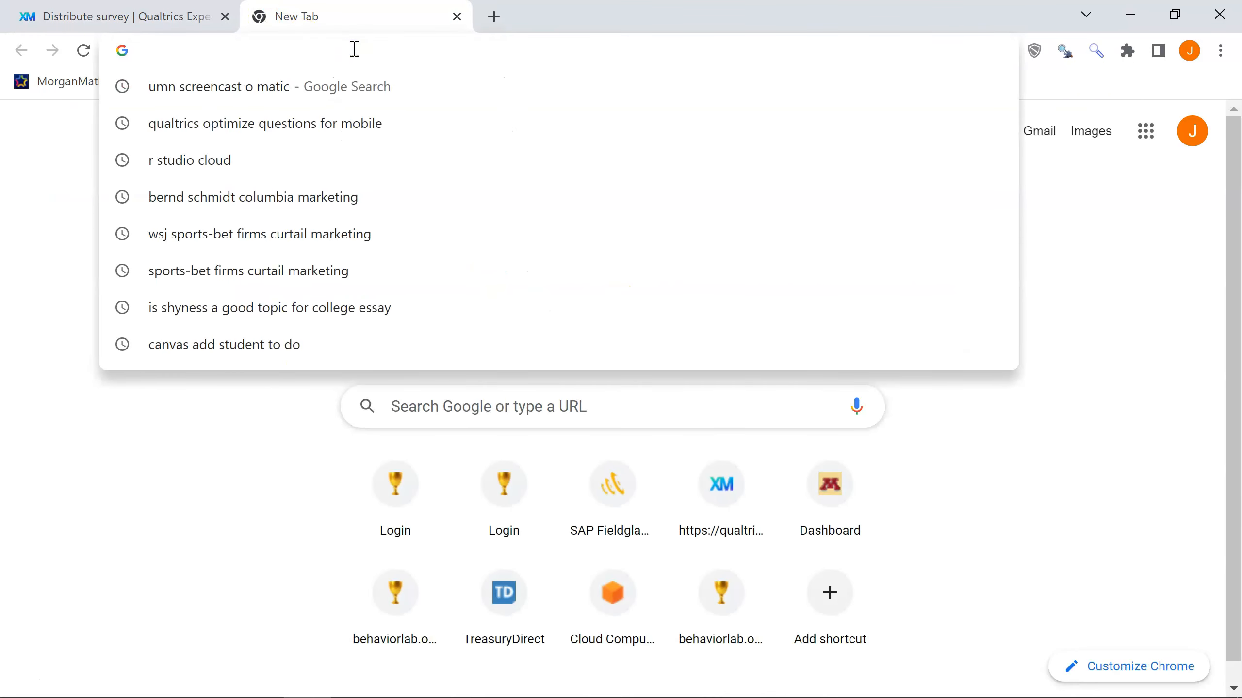
key(ctrl+v)
key(Return)
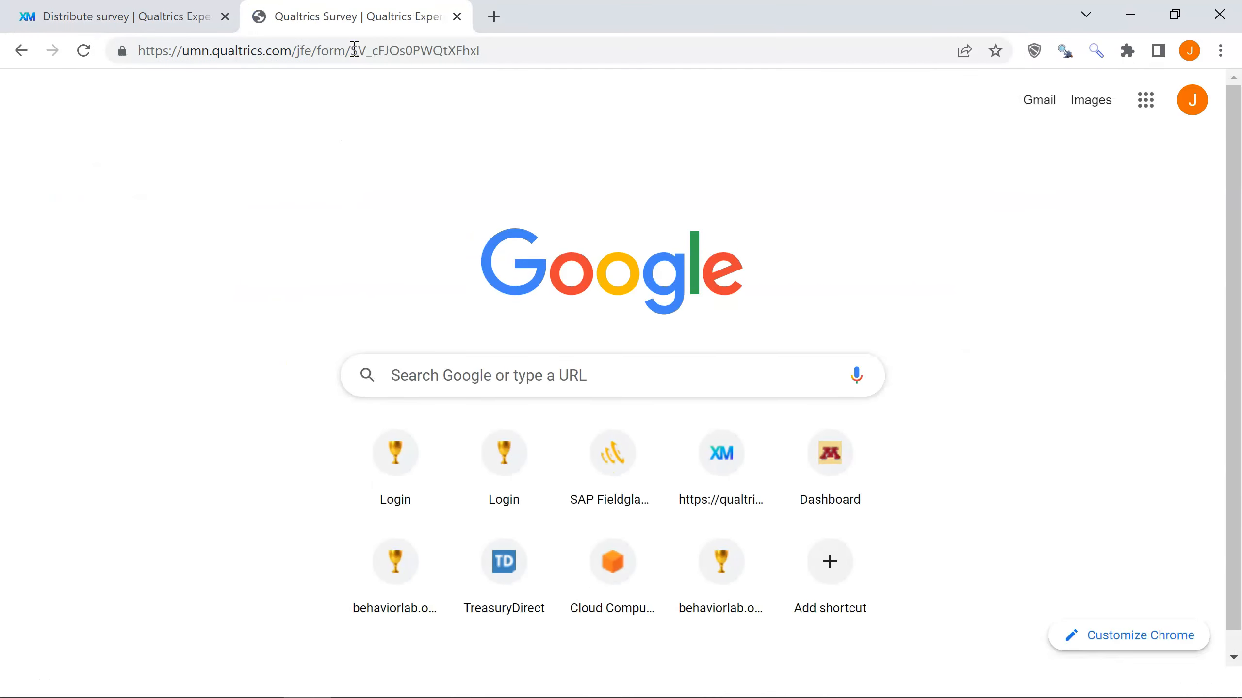
click(969, 407)
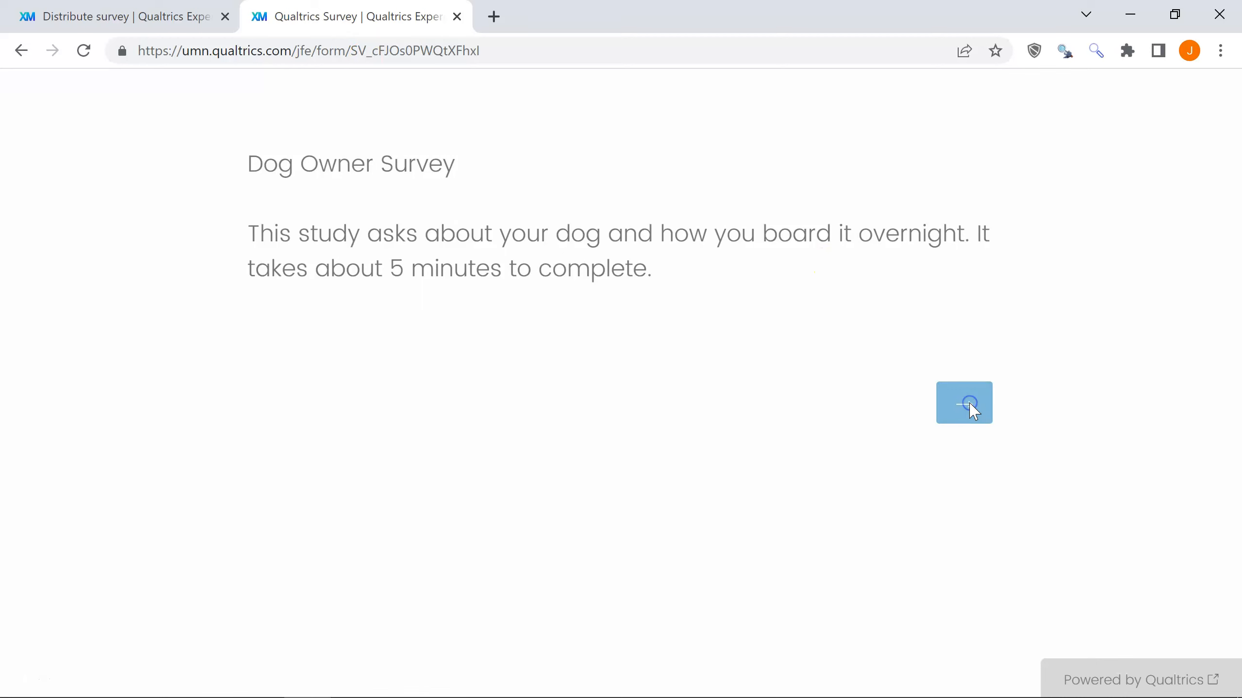
click(962, 509)
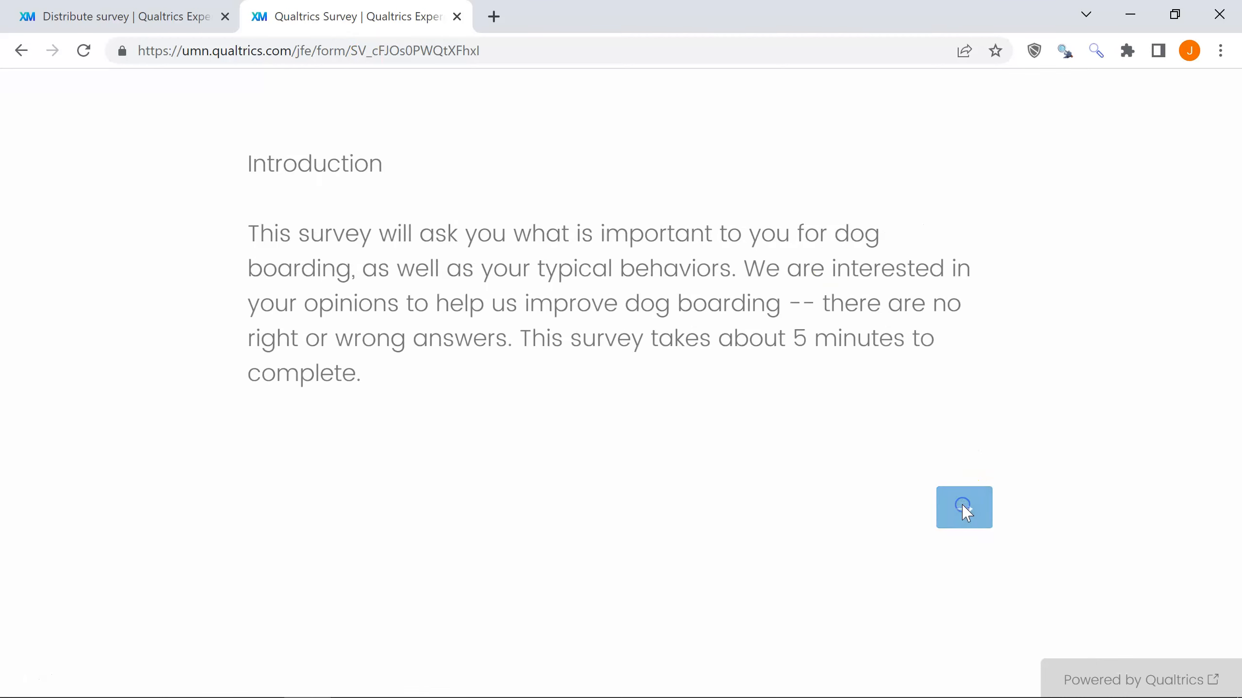
- Rate Location 2, Price 3 and Open Play Area Extremely Important in the live survey's matrix, and continue to the slider question
click(538, 321)
click(635, 357)
click(942, 412)
click(953, 511)
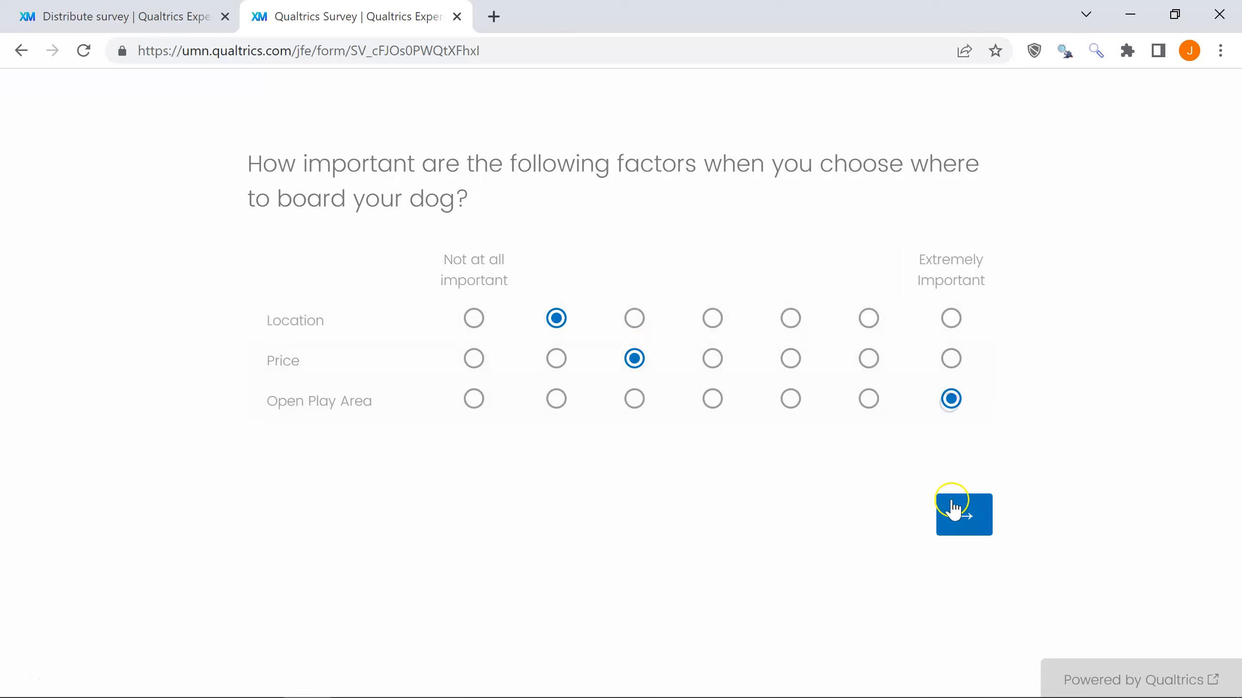
- Set the likelihood slider near its midpoint, enter the comment "Great survey!", and submit the live survey before closing its tab
click(614, 392)
click(953, 542)
click(546, 357)
text(Great survey!)
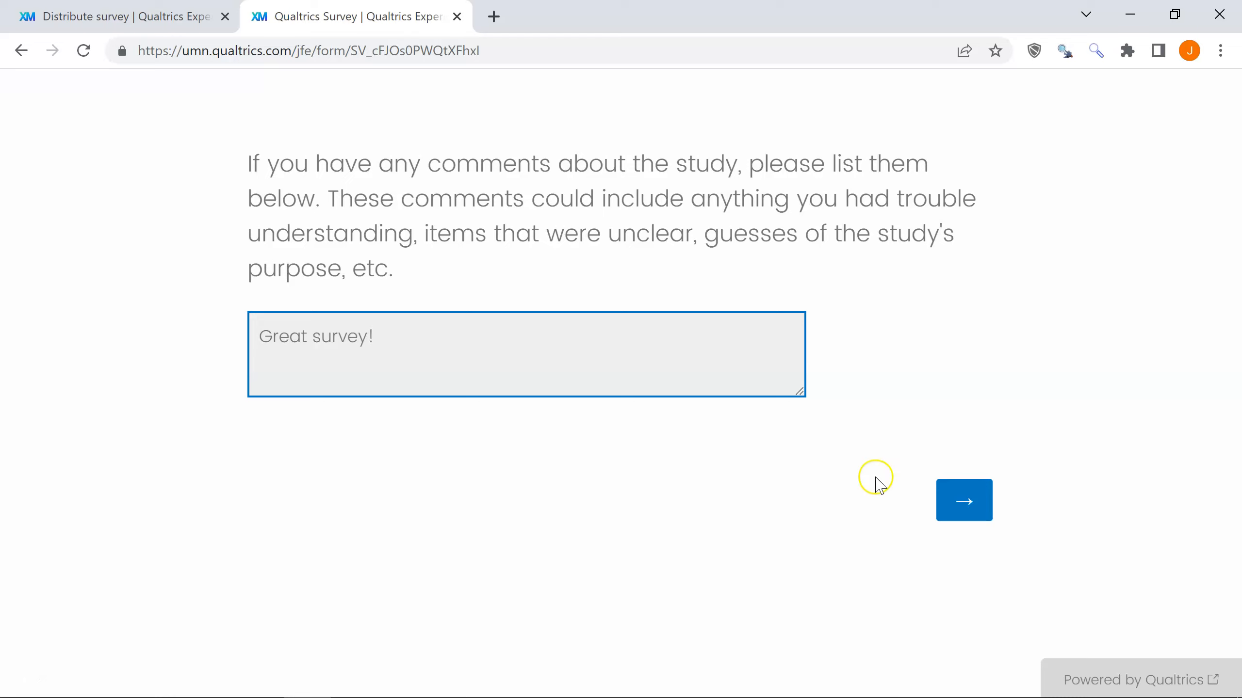
click(969, 504)
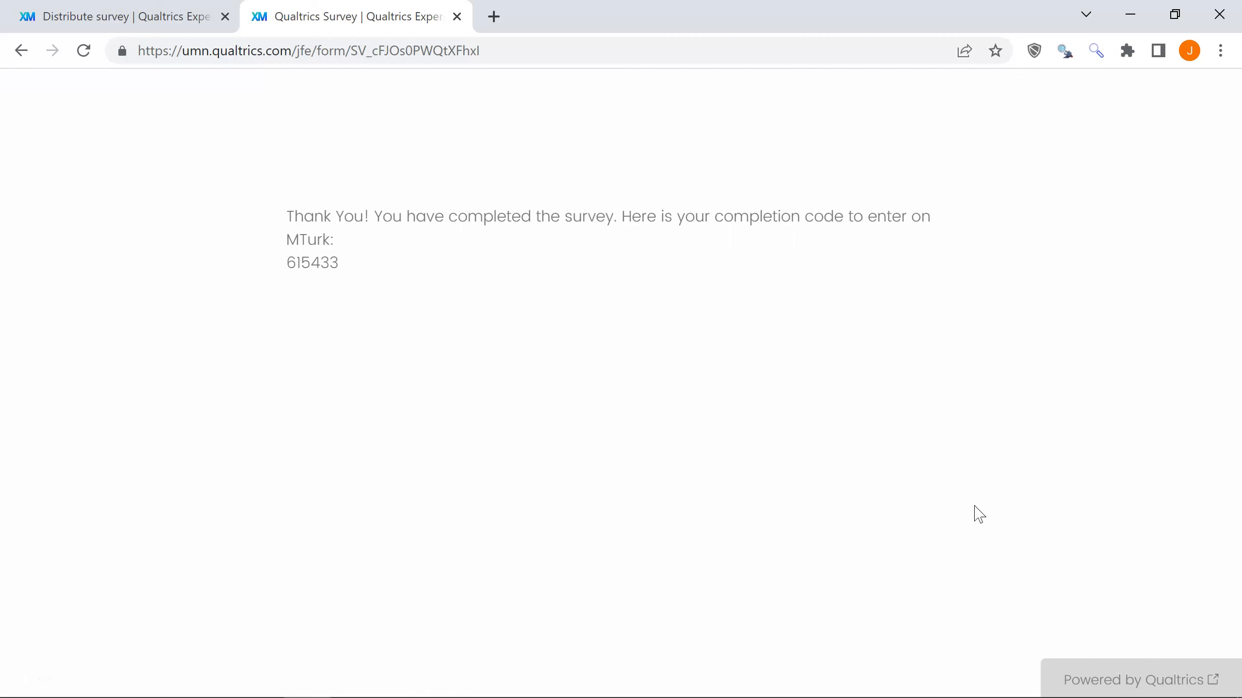
click(457, 16)
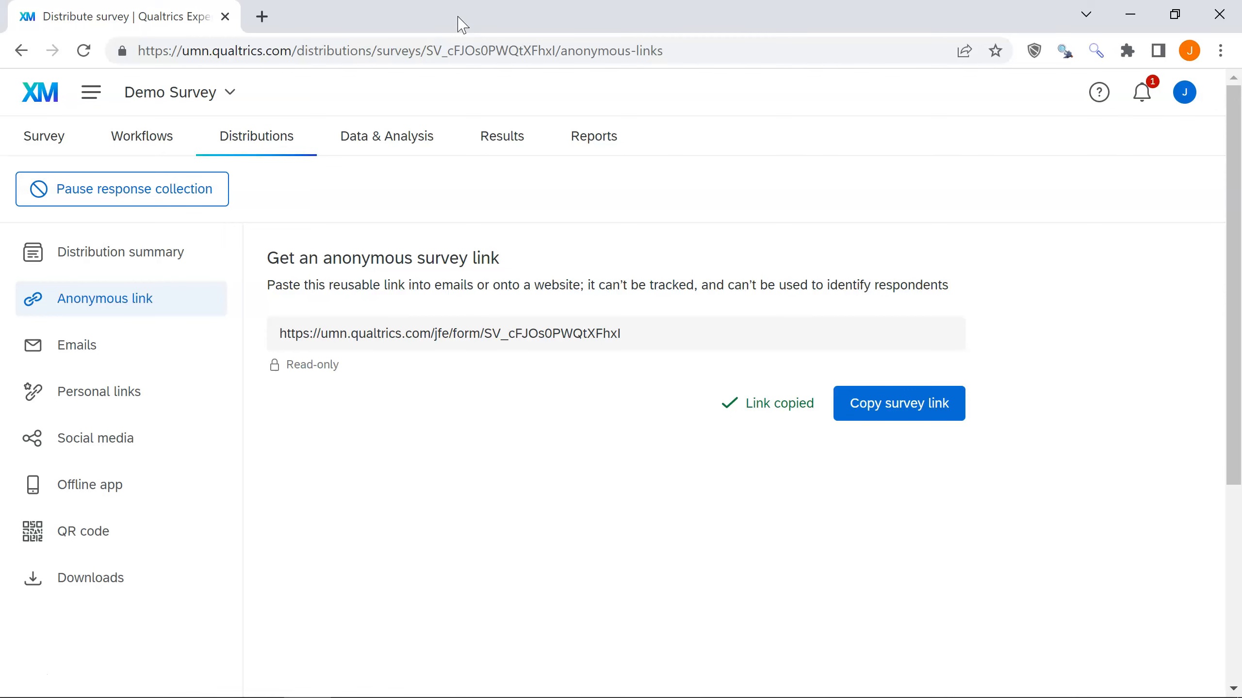
- Export the survey's response data as a TSV file with all fields and numeric values, and download it
click(386, 139)
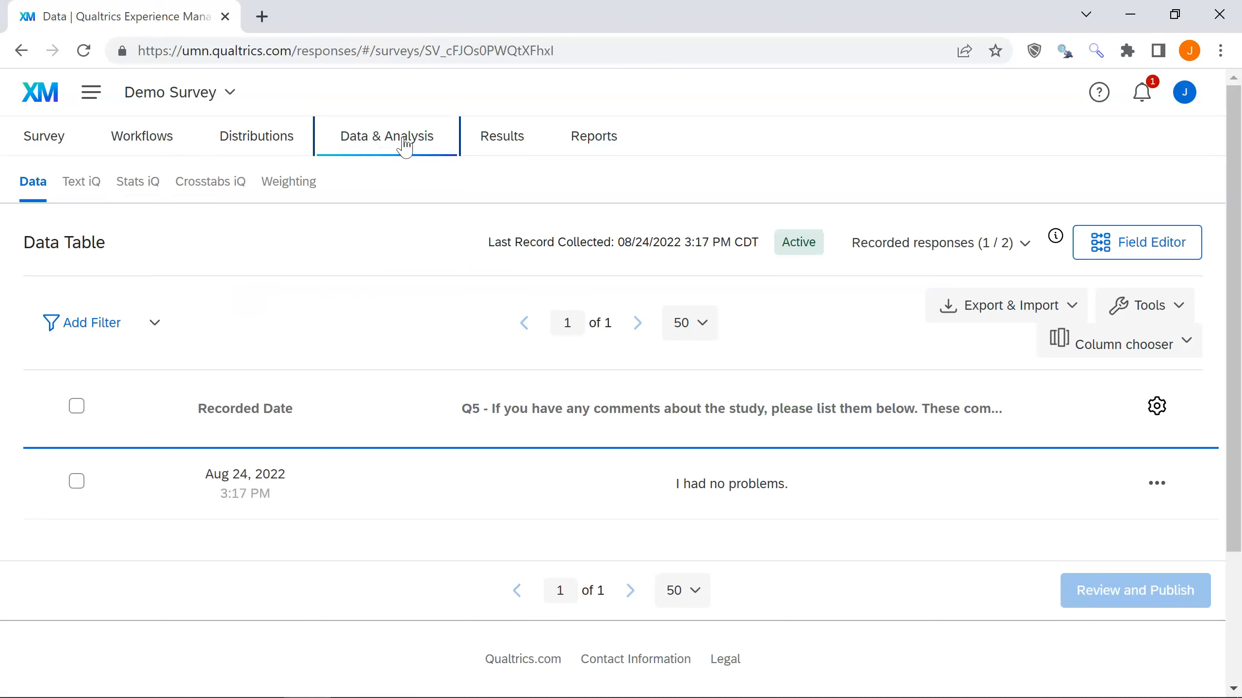
click(1072, 307)
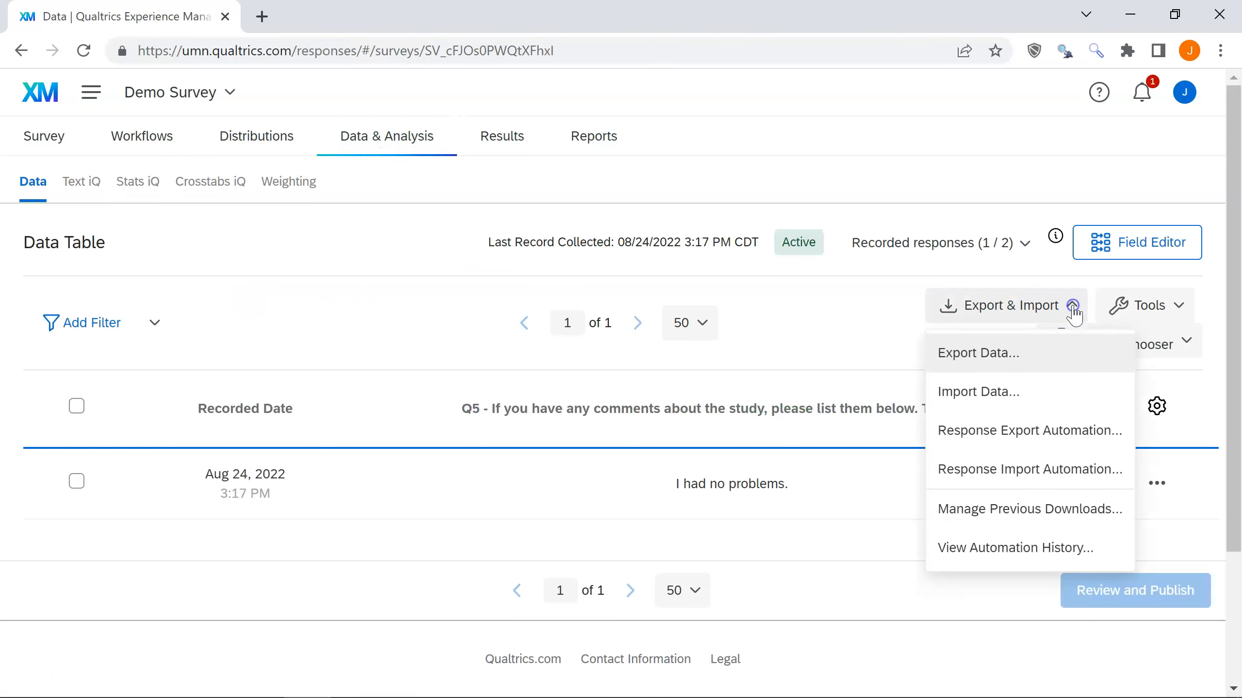
click(973, 355)
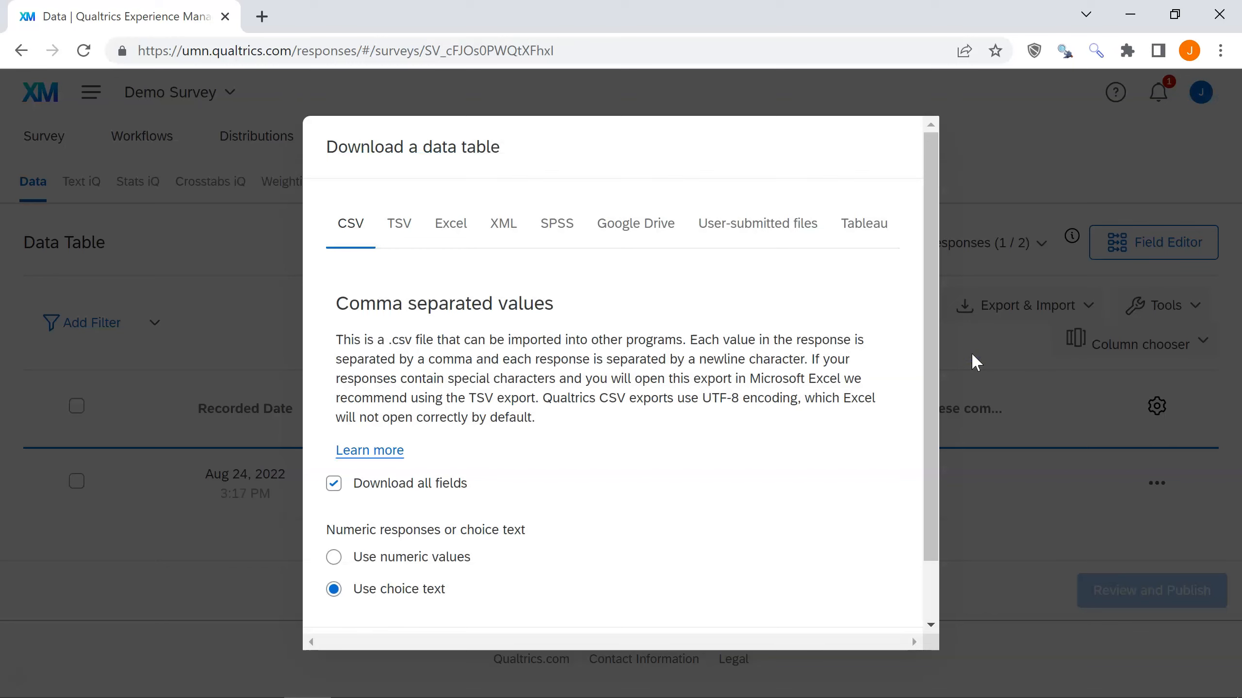
click(399, 226)
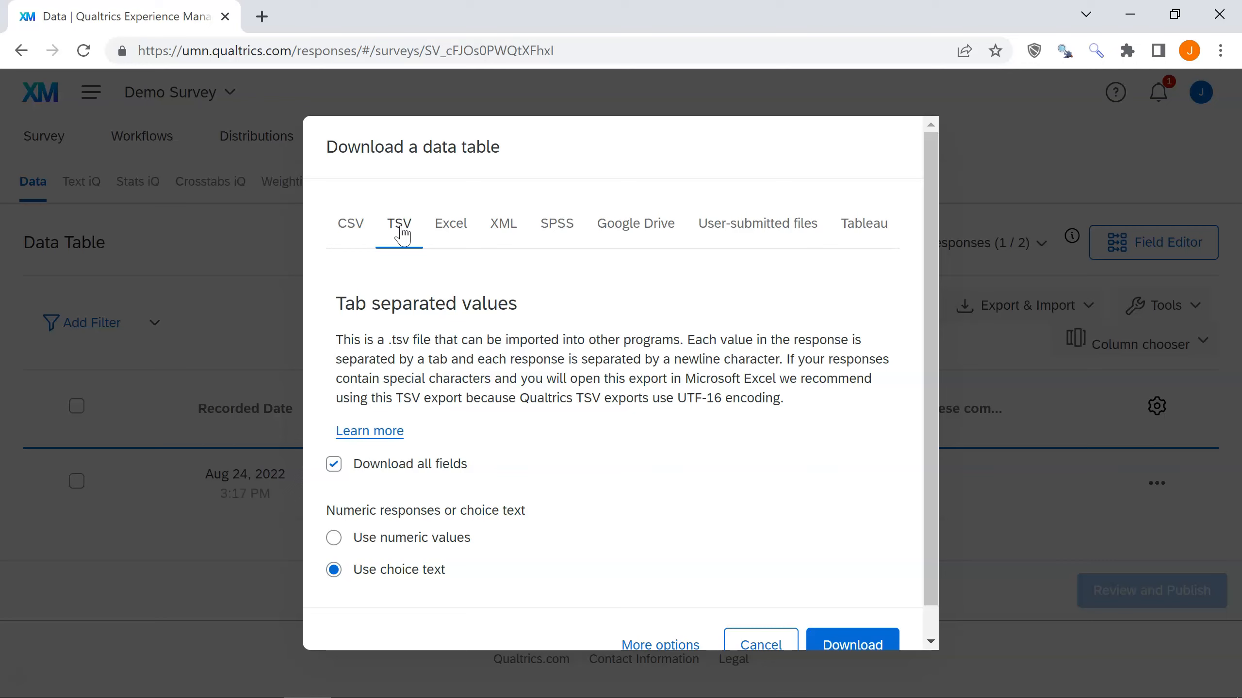
click(335, 539)
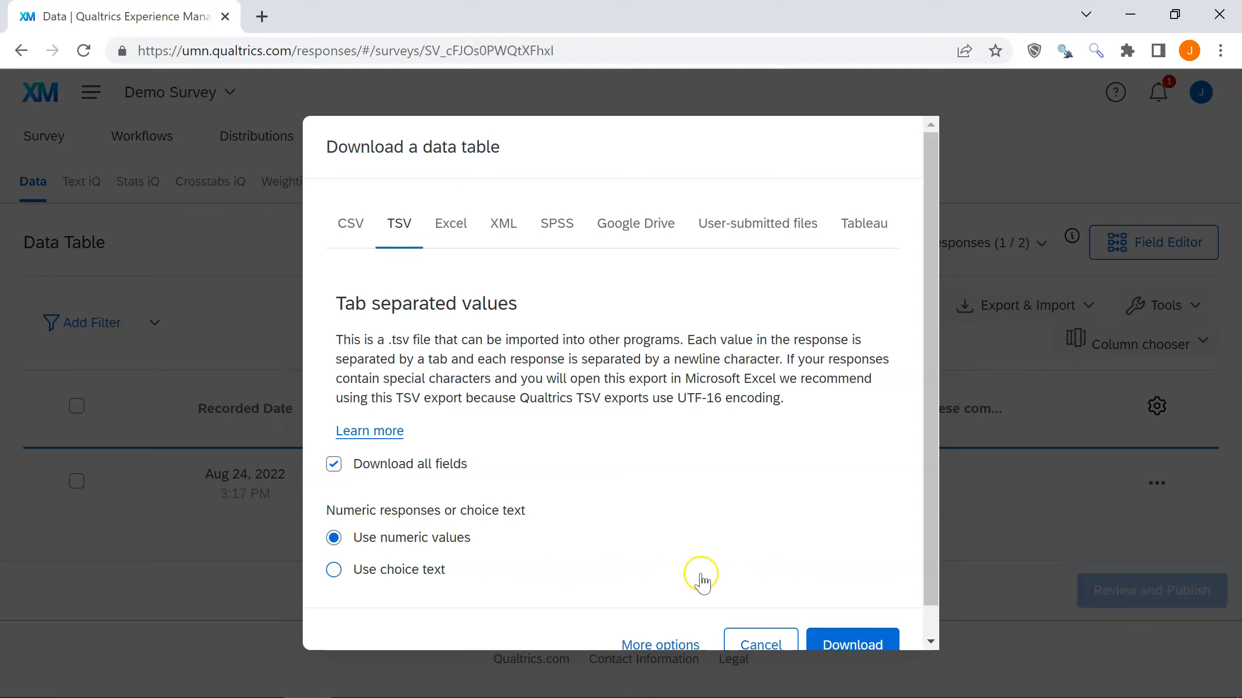
click(860, 646)
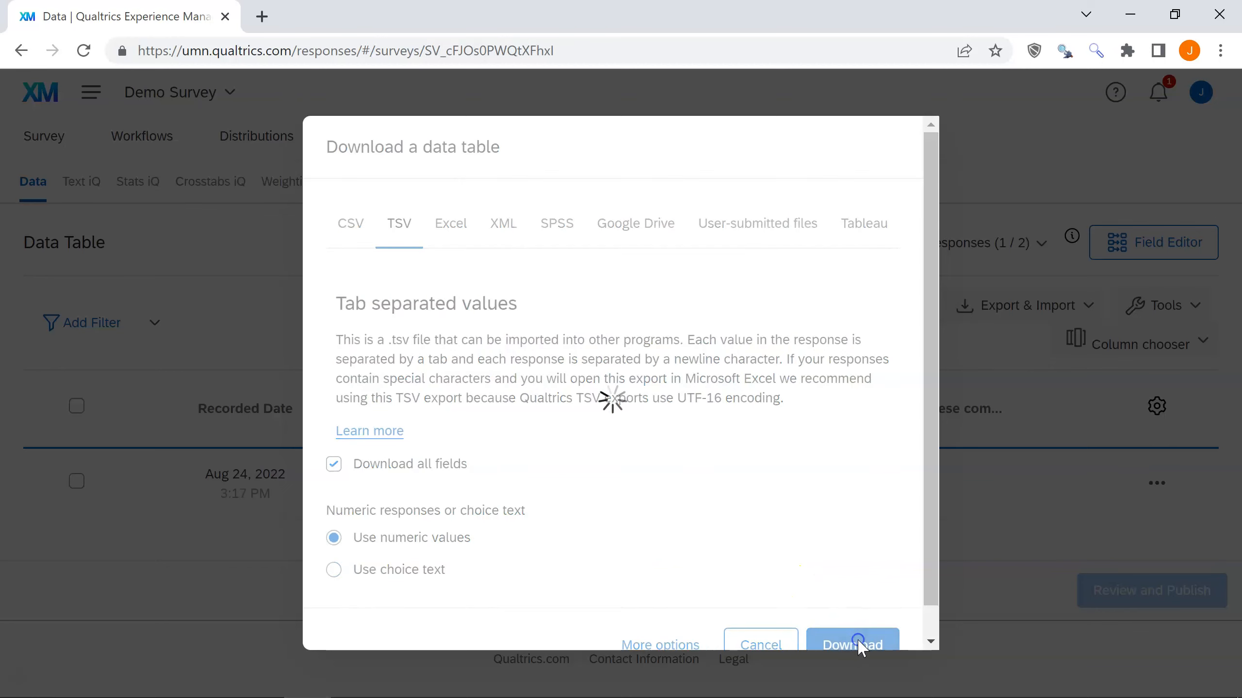